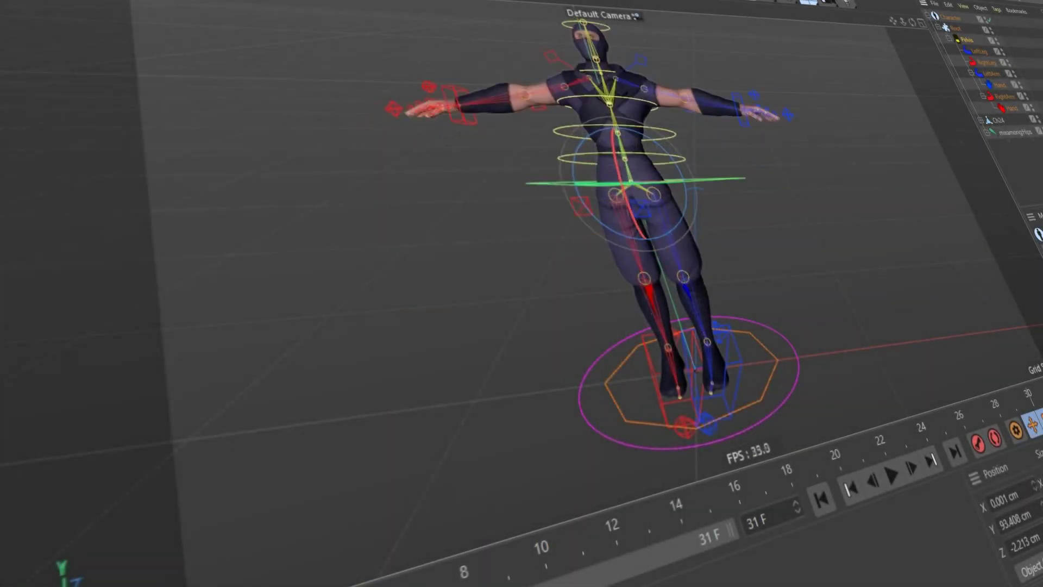
# - Re-pose the ninja by turning its body and pulling its leg back, then check the katana in its right hand
pyautogui.moveTo(597, 325); pyautogui.dragTo(670, 278)
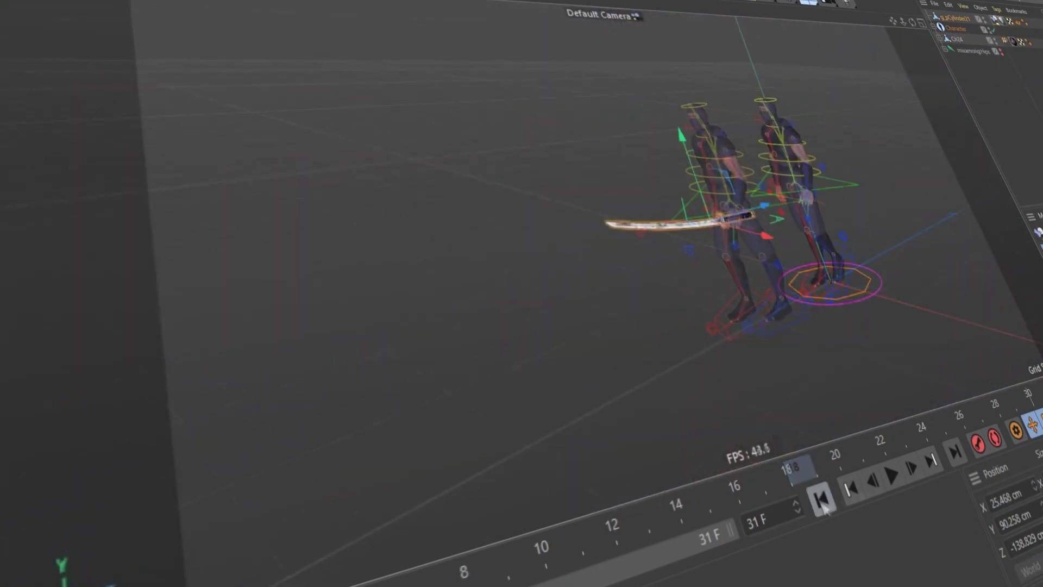
pyautogui.click(821, 499)
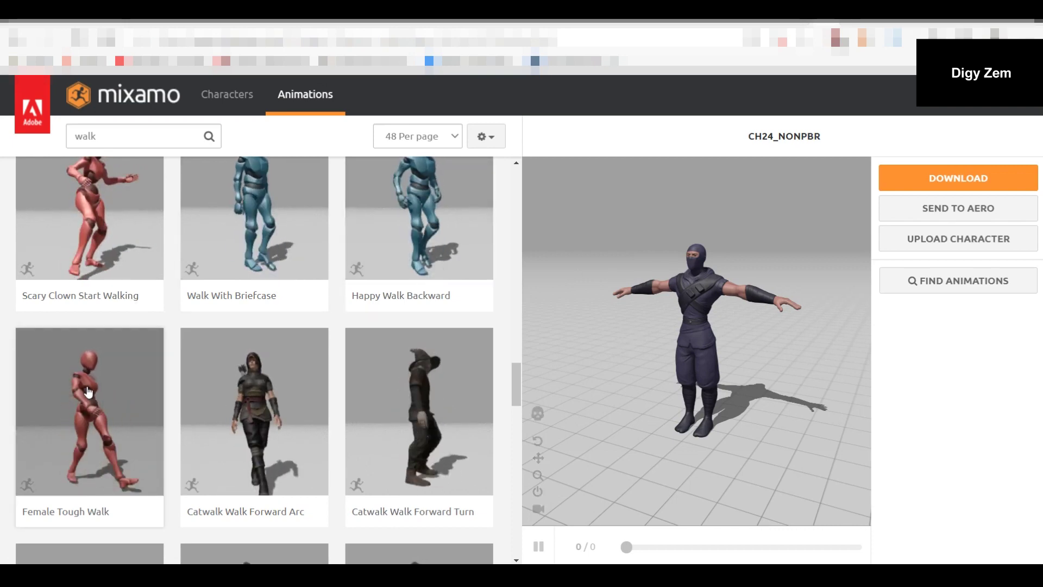
# - Apply Female Tough Walk to CH24_NONPBR and download it as FBX with skin at 30 fps
pyautogui.click(86, 391)
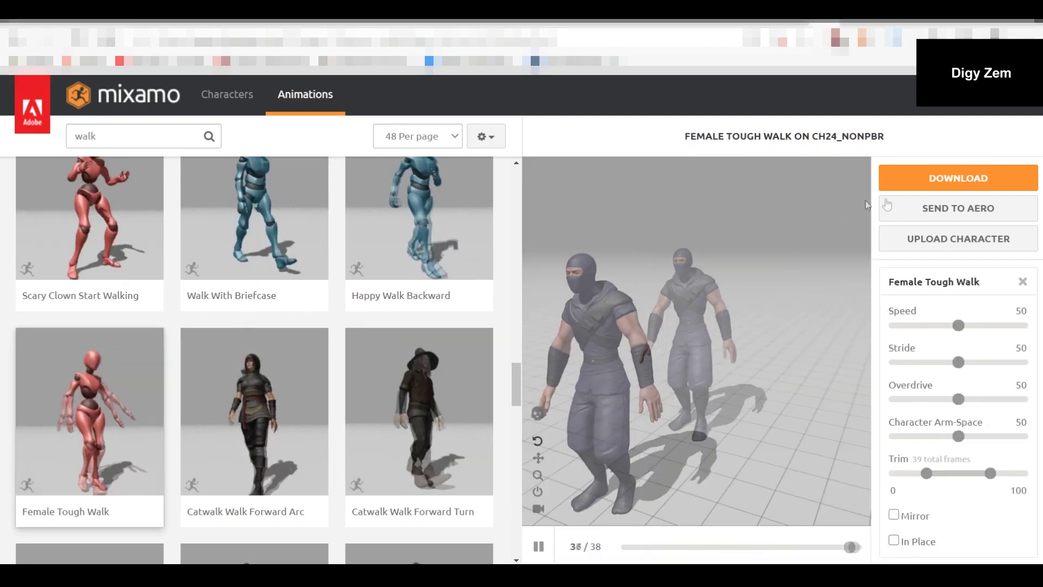
pyautogui.click(948, 177)
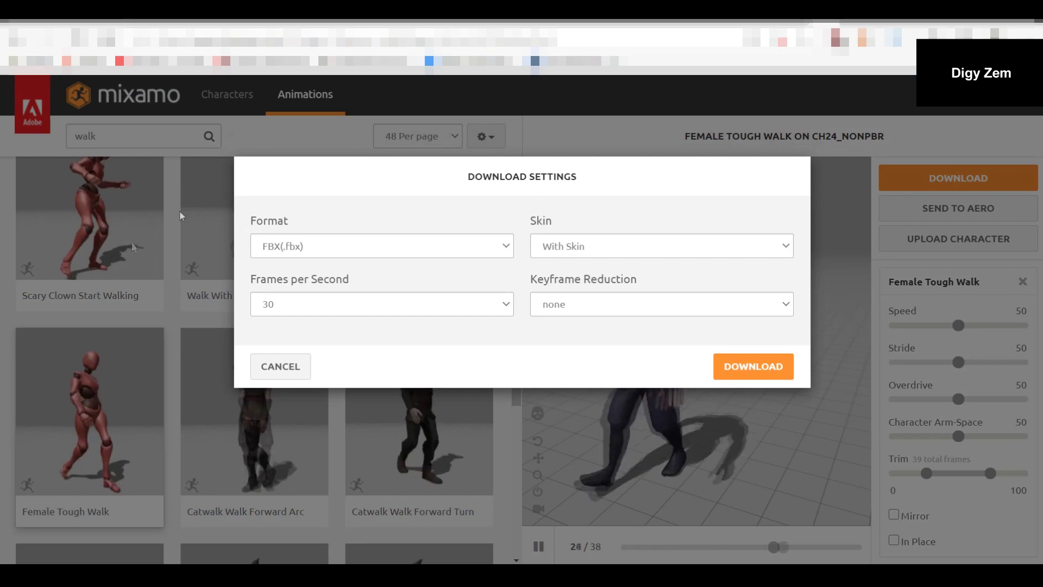
pyautogui.click(756, 369)
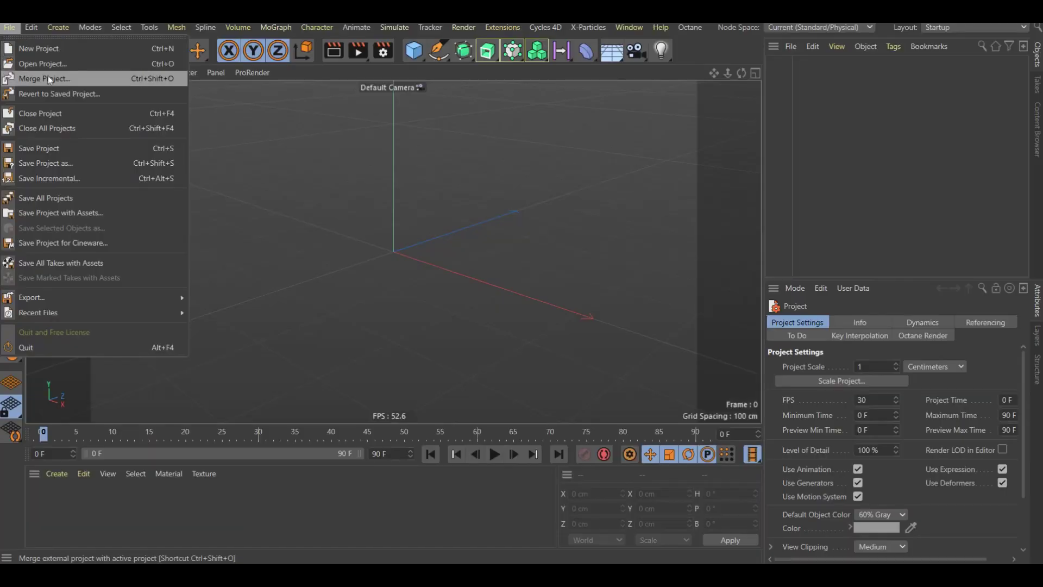
# - Open Walking.fbx with default FBX import settings, bringing in Ch24 and its mixamorig skeleton
pyautogui.click(58, 61)
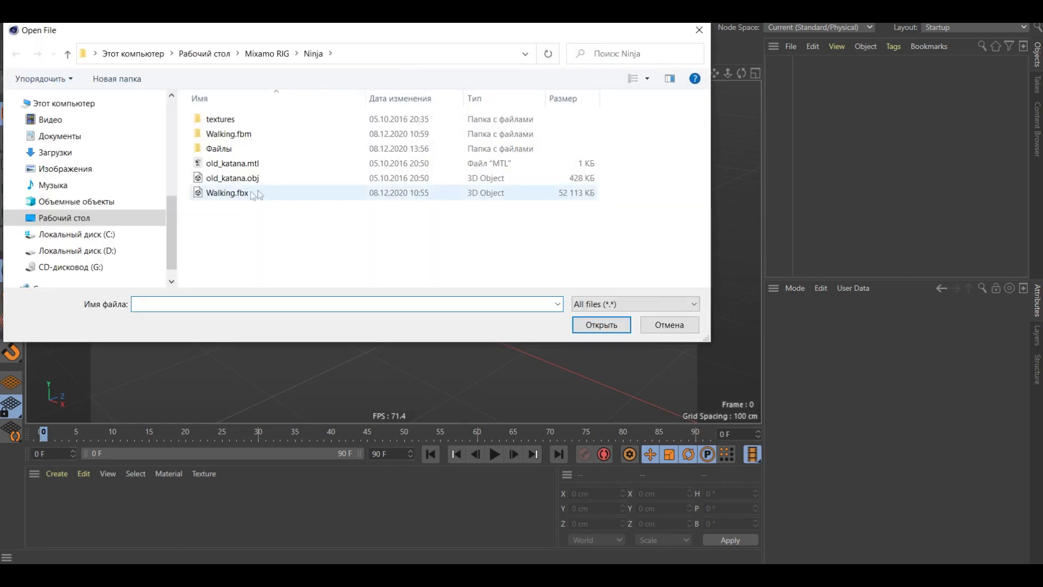
pyautogui.click(232, 195)
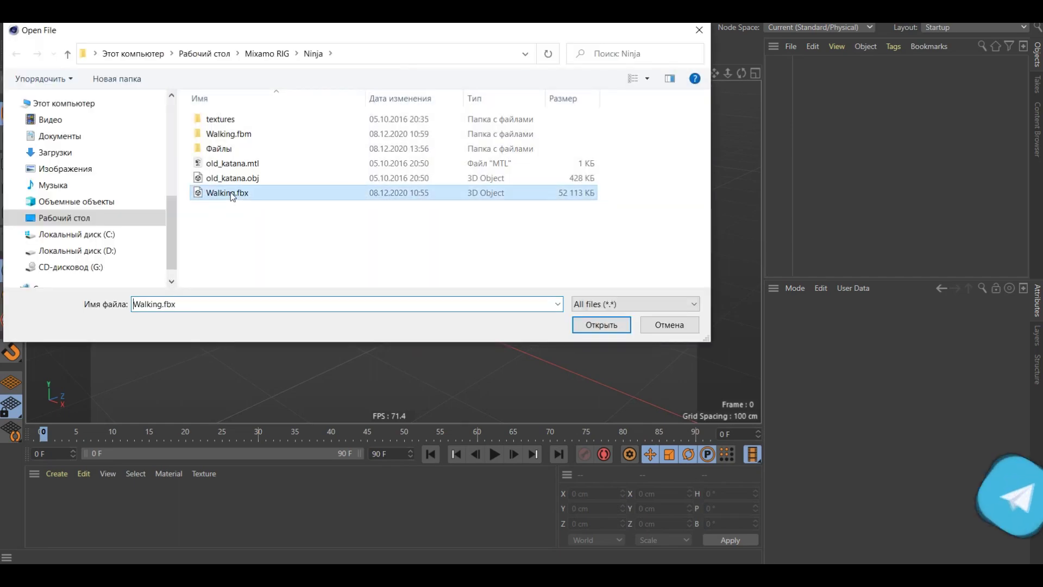
pyautogui.click(623, 325)
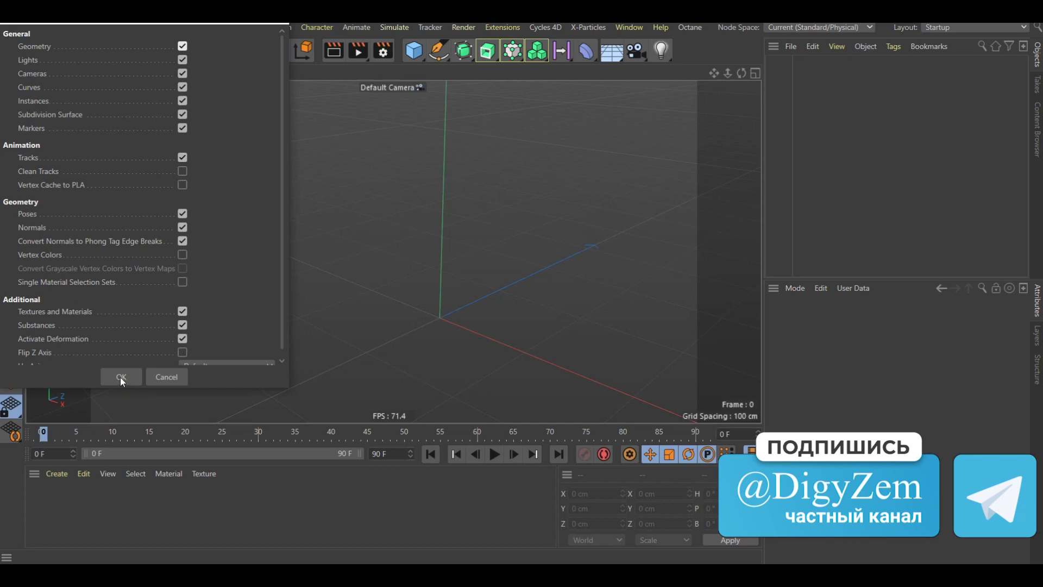
pyautogui.click(121, 377)
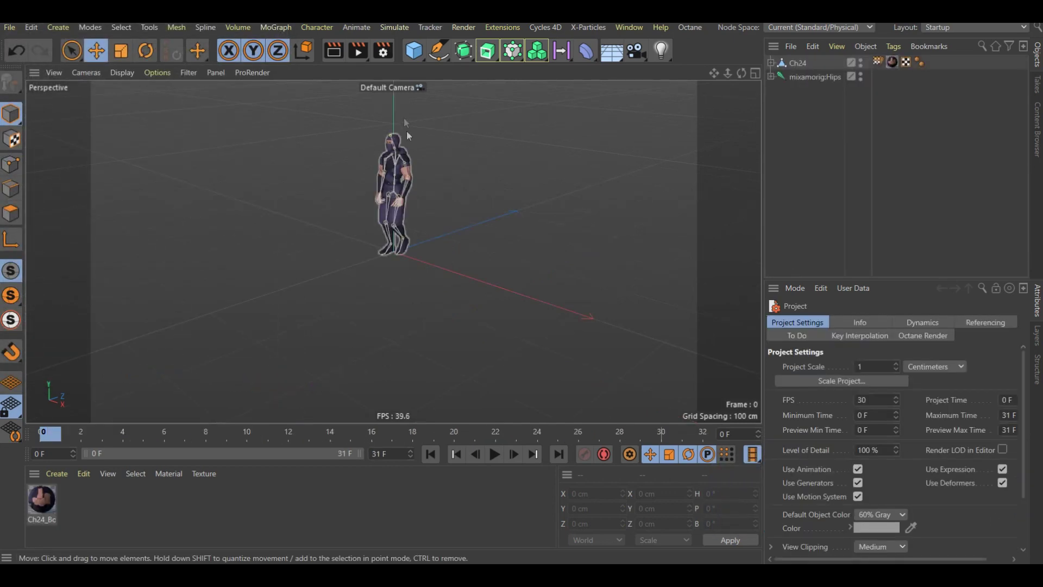
pyautogui.scroll(4, 366, 116)
pyautogui.scroll(2, 366, 116)
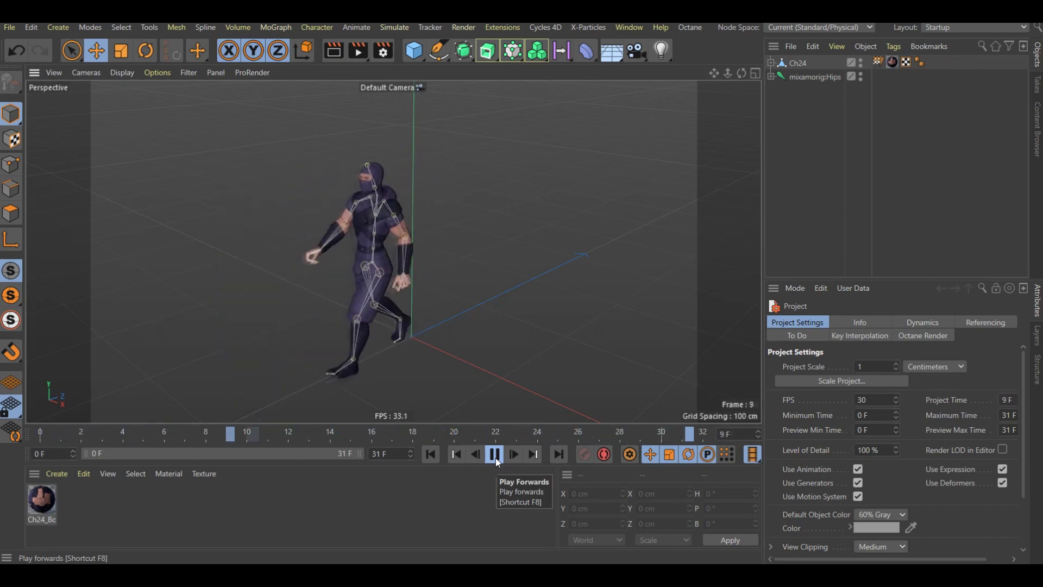
# - Rewind the walk, inspect the mixamorig:Hips joints and Ch24's Skin, and show the takes list
pyautogui.click(496, 459)
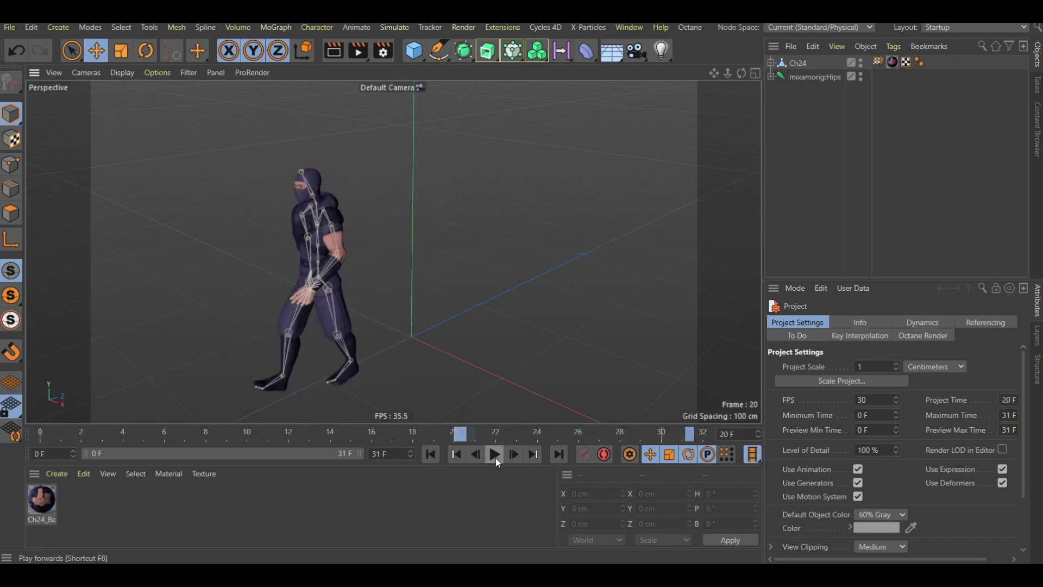
pyautogui.click(430, 454)
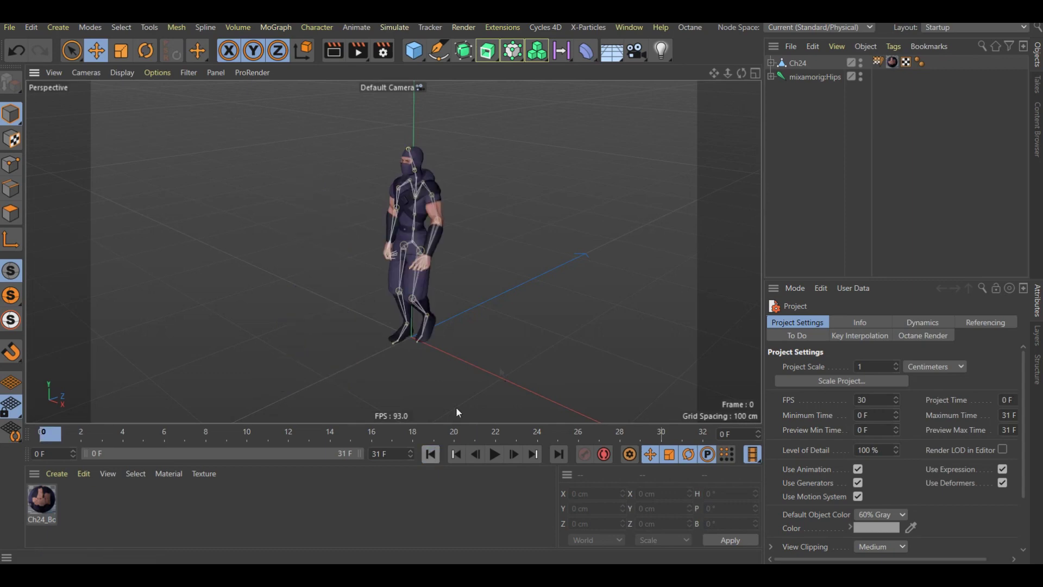
pyautogui.click(771, 77)
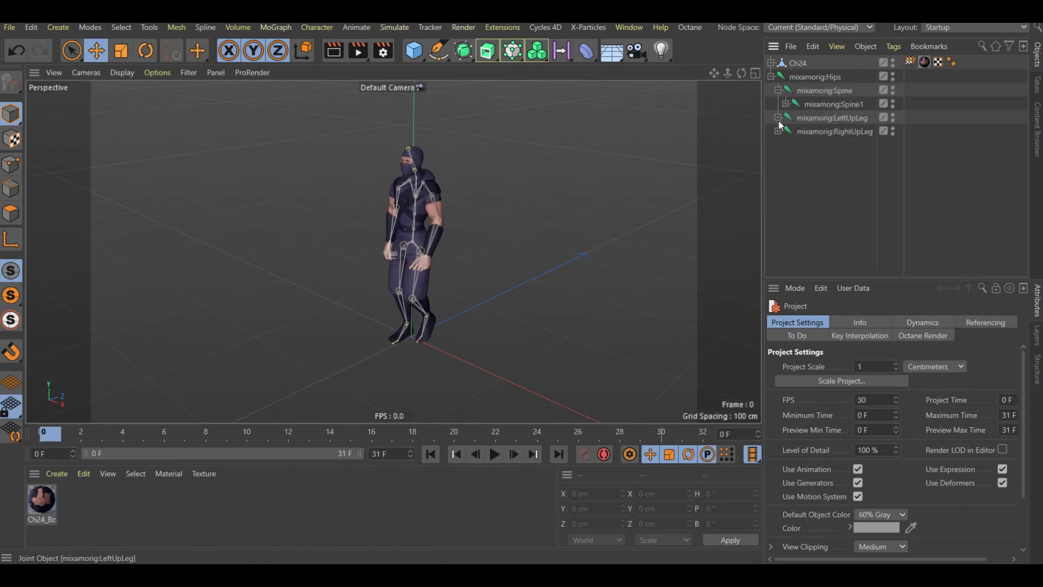
pyautogui.click(779, 117)
pyautogui.click(778, 117)
pyautogui.click(778, 90)
pyautogui.click(772, 77)
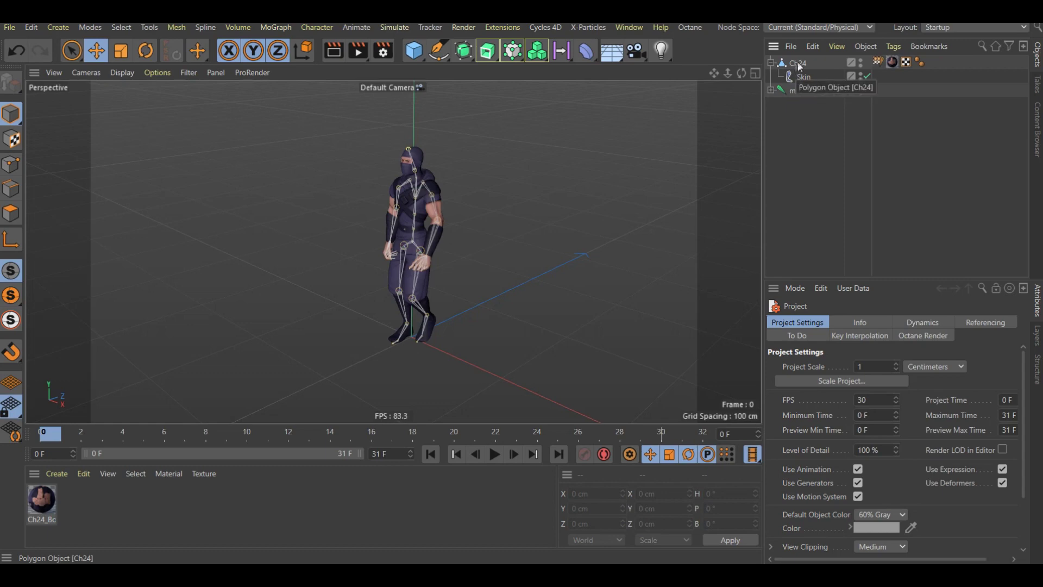
pyautogui.click(1038, 91)
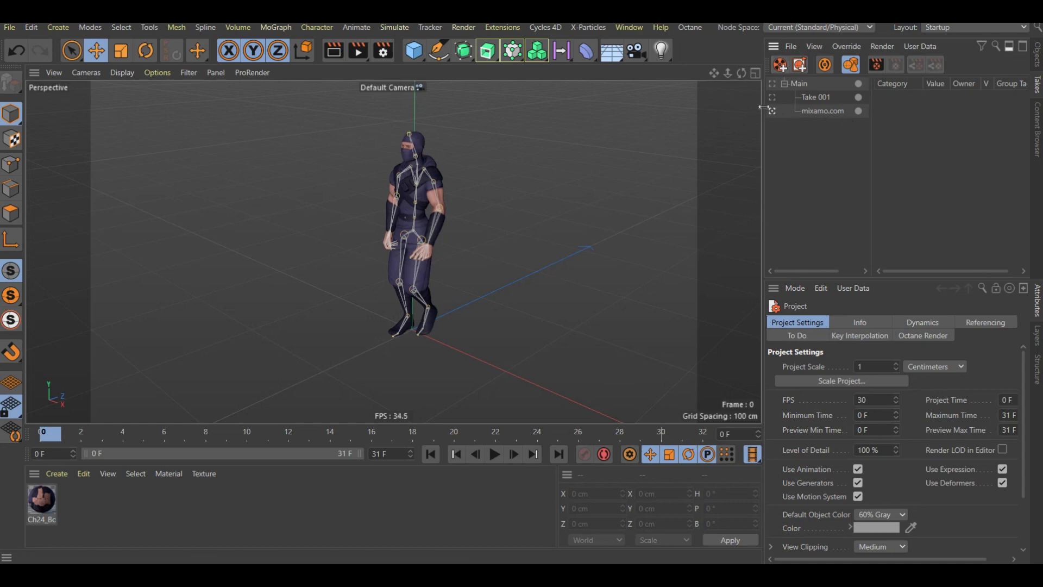
# - Preview the walk, make Main active, and inspect the Skin deformer's coordinate settings
pyautogui.click(493, 456)
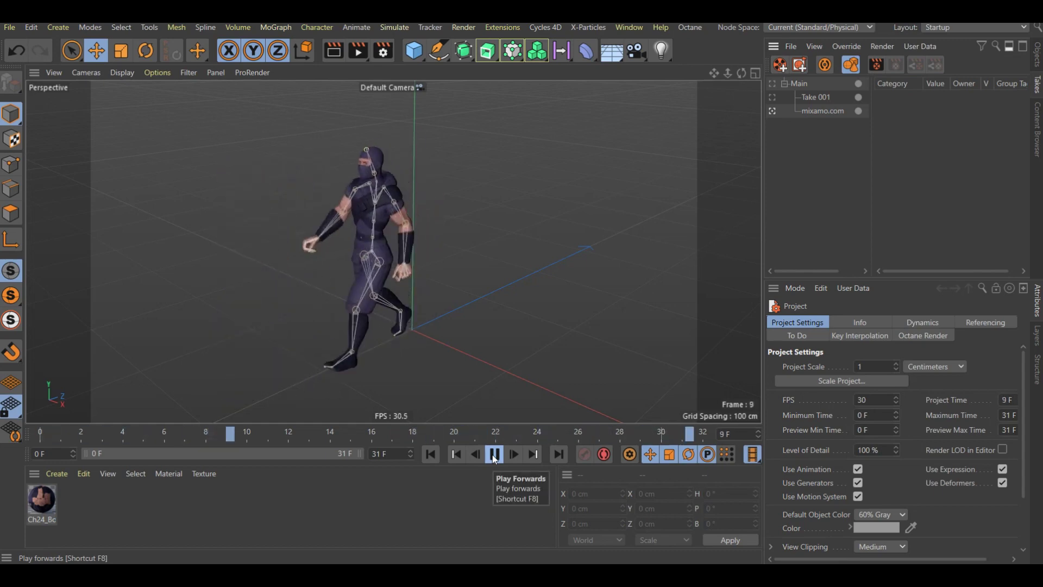
pyautogui.click(493, 456)
pyautogui.click(429, 454)
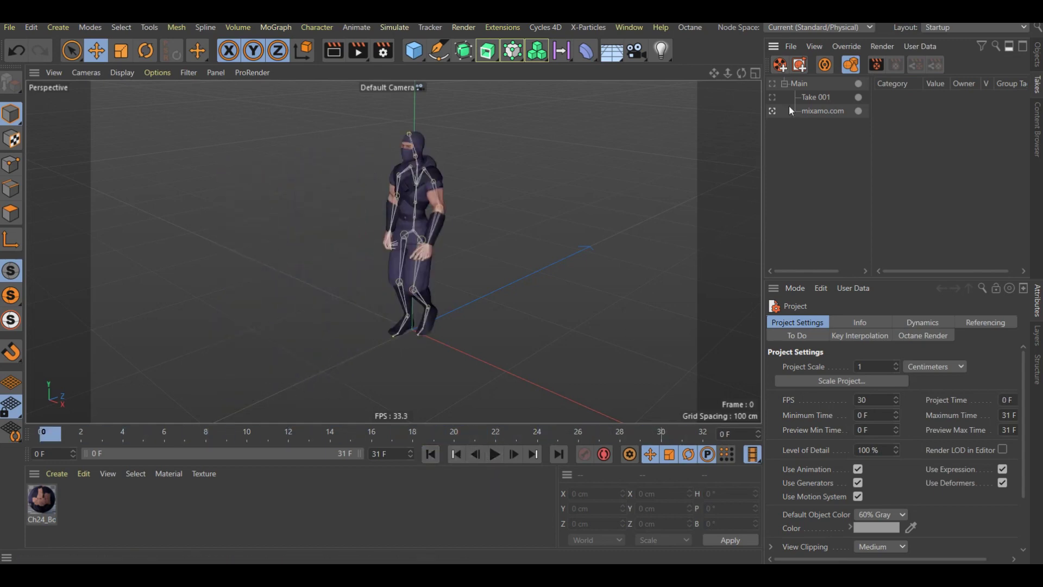
pyautogui.click(772, 84)
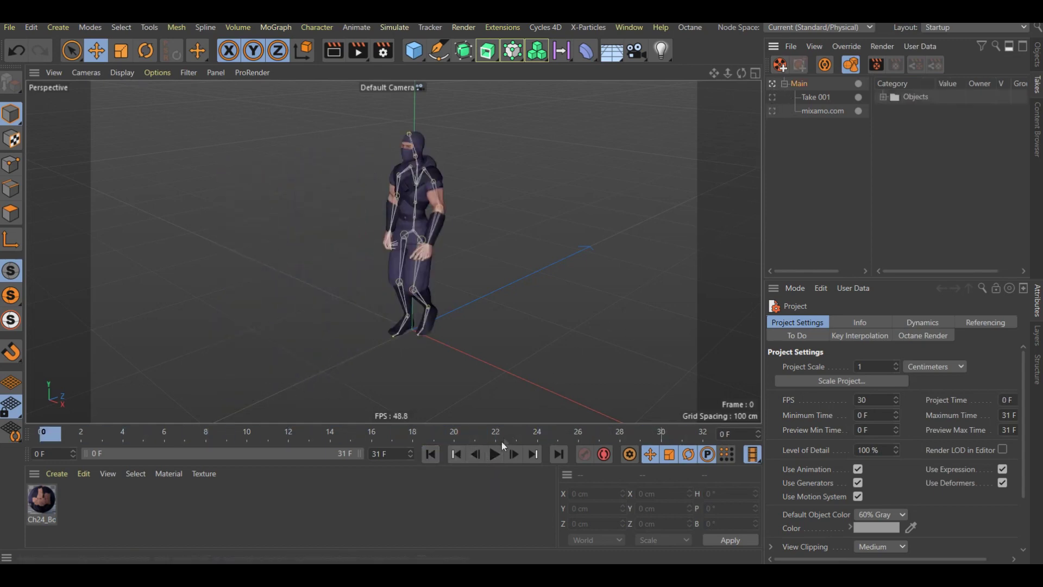
pyautogui.click(429, 455)
pyautogui.click(1037, 53)
pyautogui.click(802, 81)
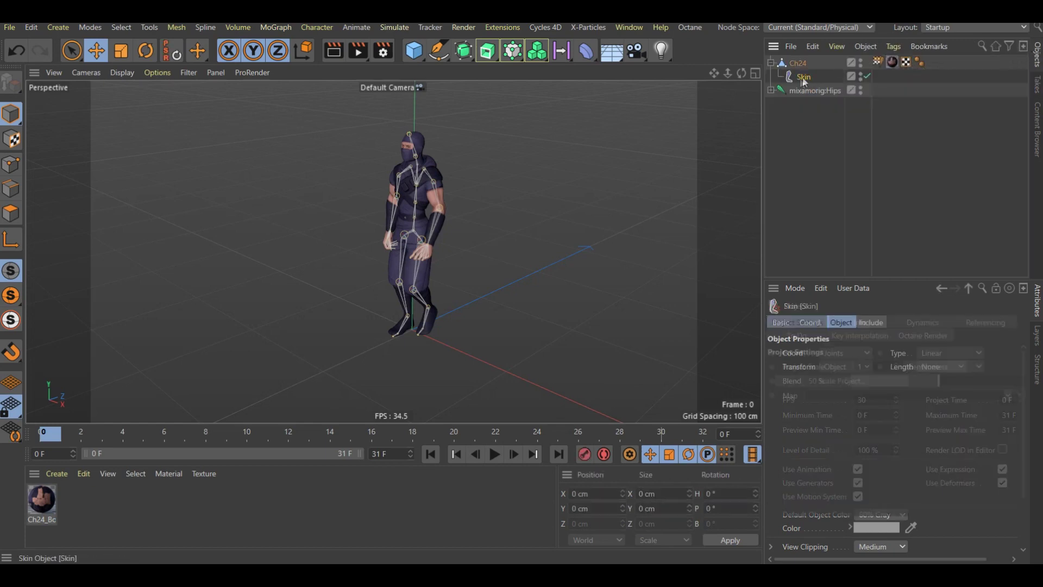
pyautogui.click(811, 323)
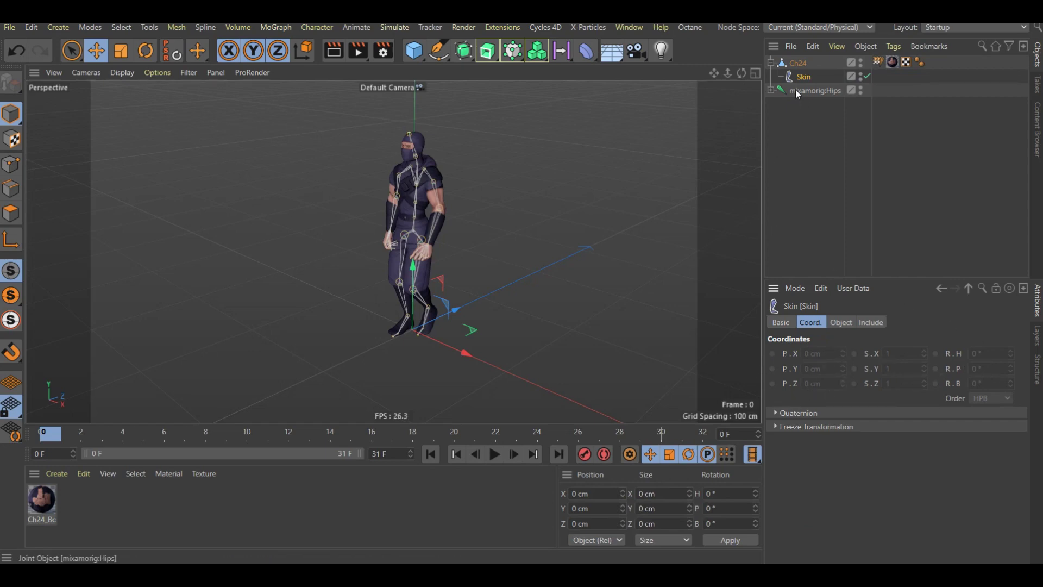
# - Make mixamo.com the active take and copy it into a new document
pyautogui.click(1038, 88)
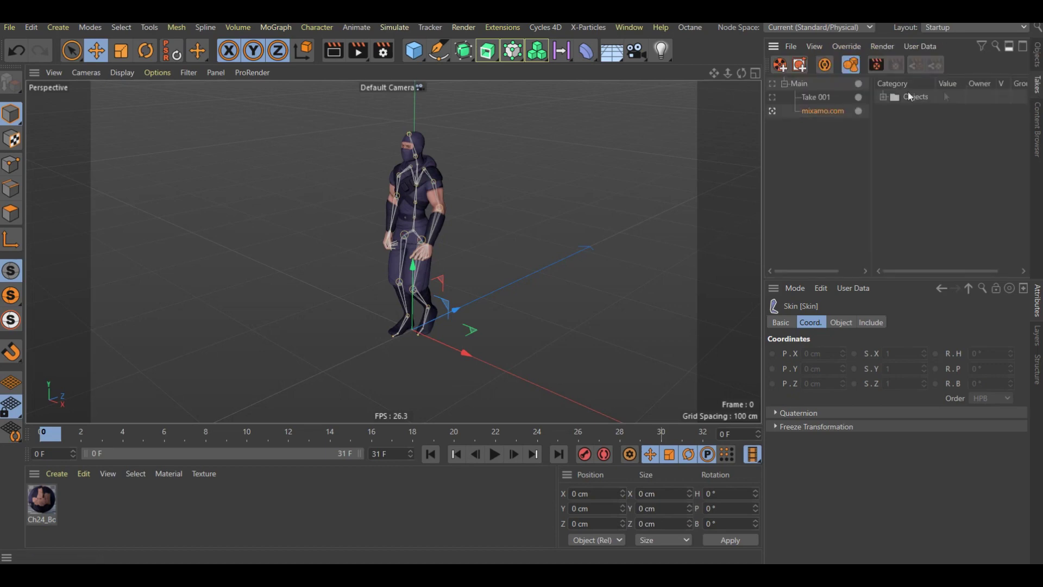
pyautogui.click(771, 84)
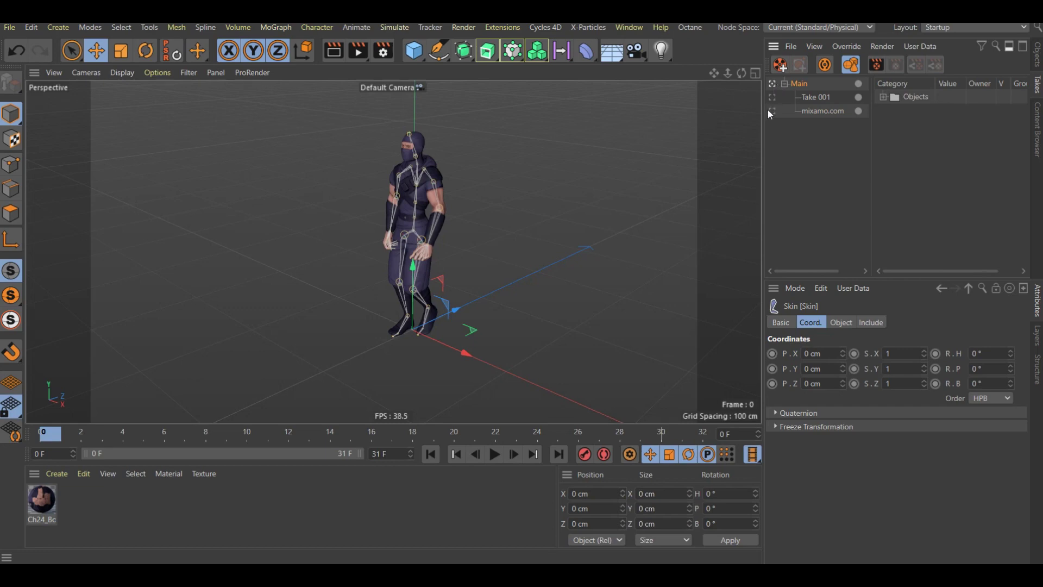
pyautogui.click(774, 110)
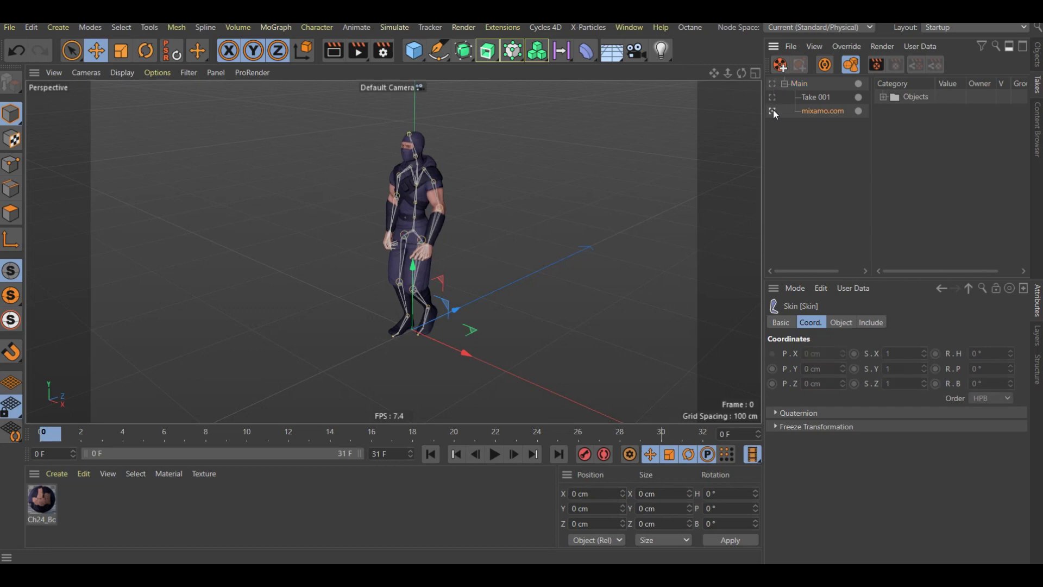
pyautogui.click(792, 48)
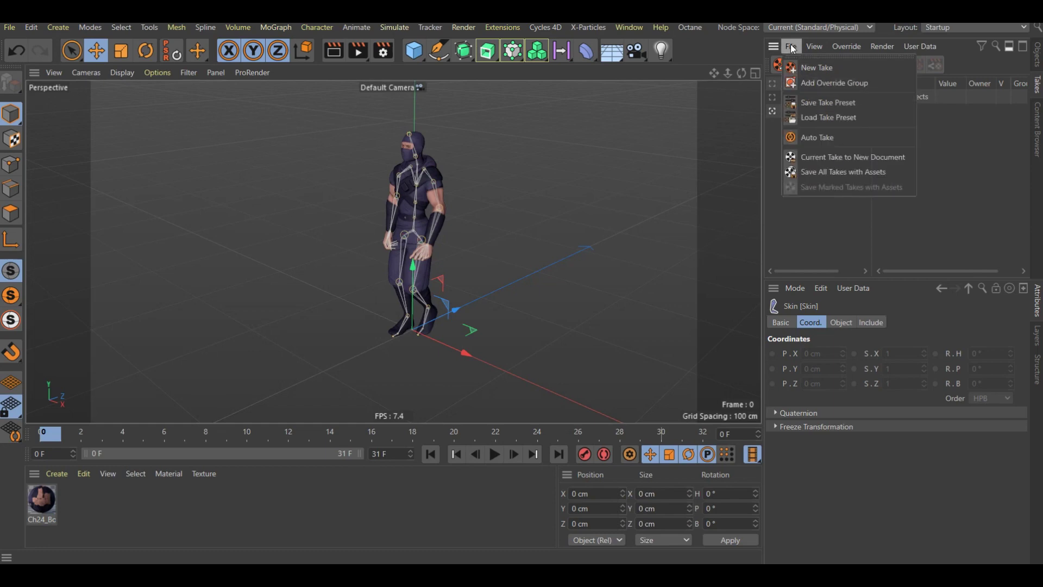
pyautogui.click(843, 157)
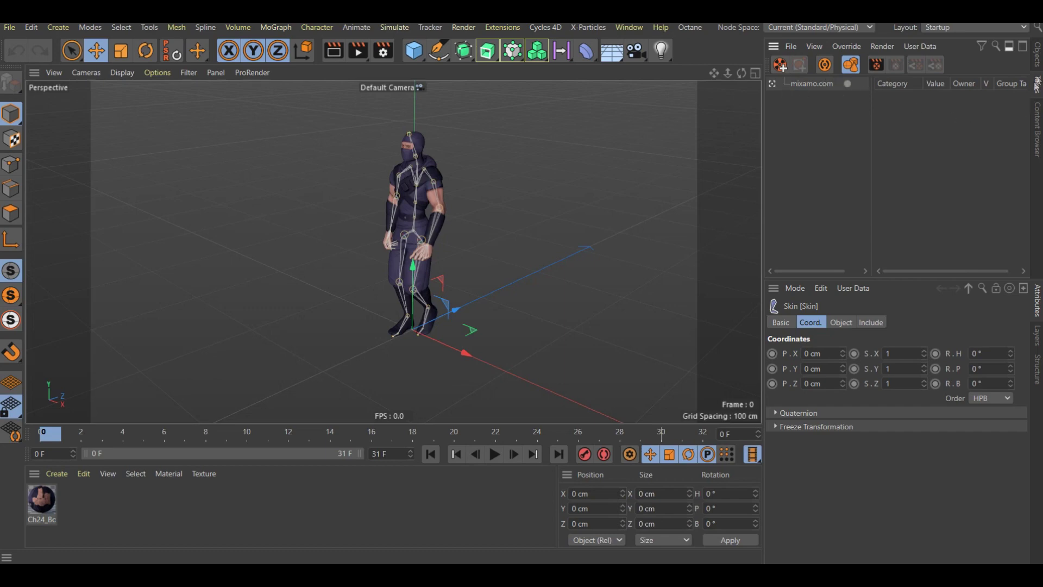
pyautogui.click(1039, 57)
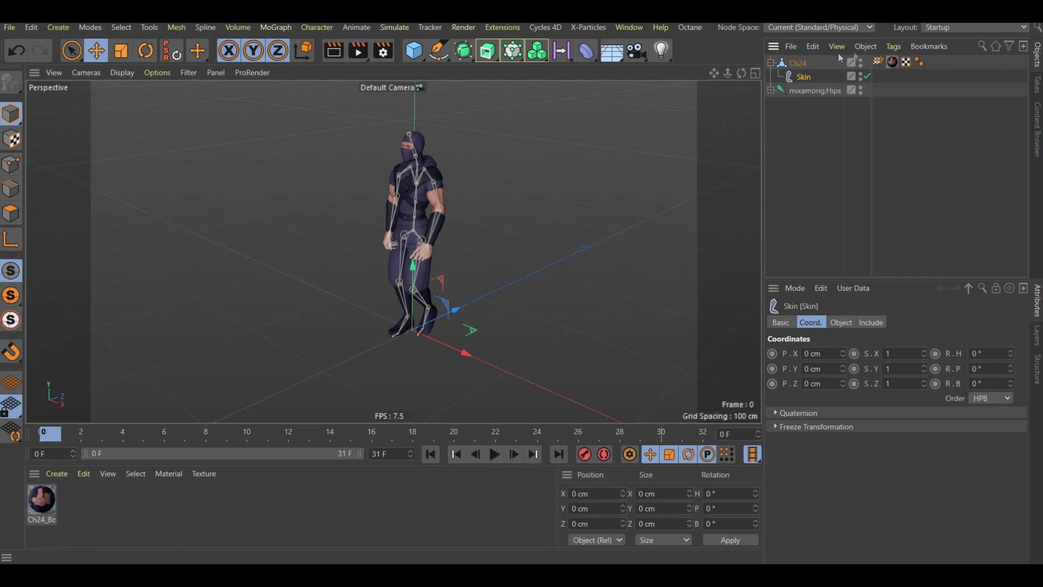
# - Reset Ch24 to its bind T-pose from the Weight tag and test playback
pyautogui.click(879, 62)
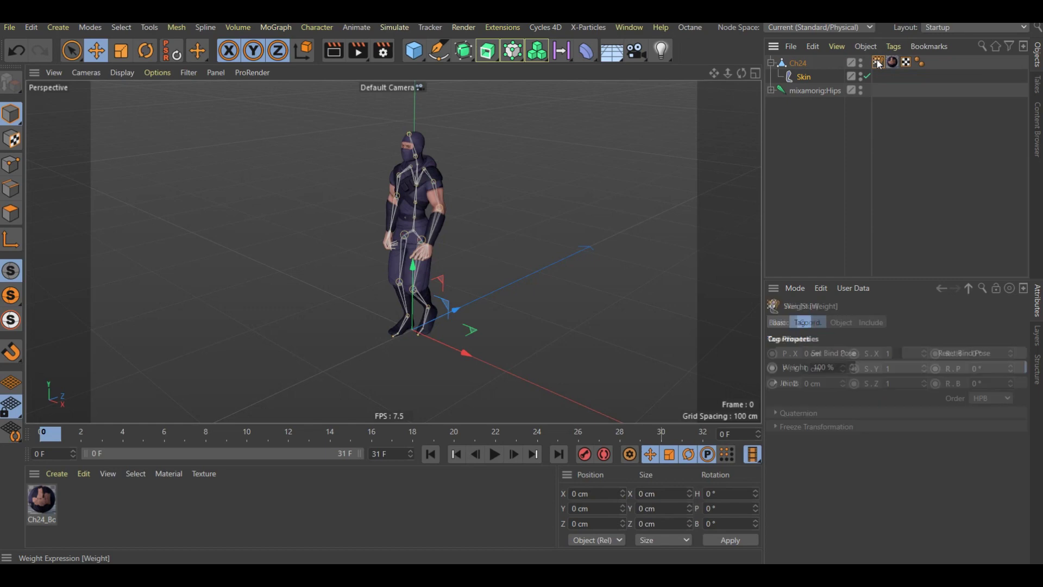
pyautogui.click(771, 63)
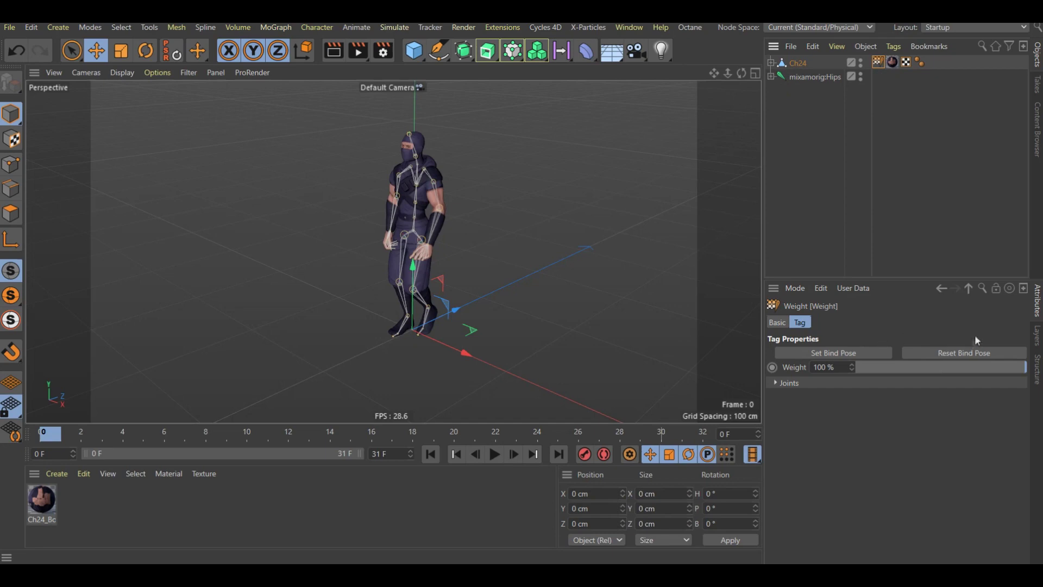
pyautogui.click(966, 353)
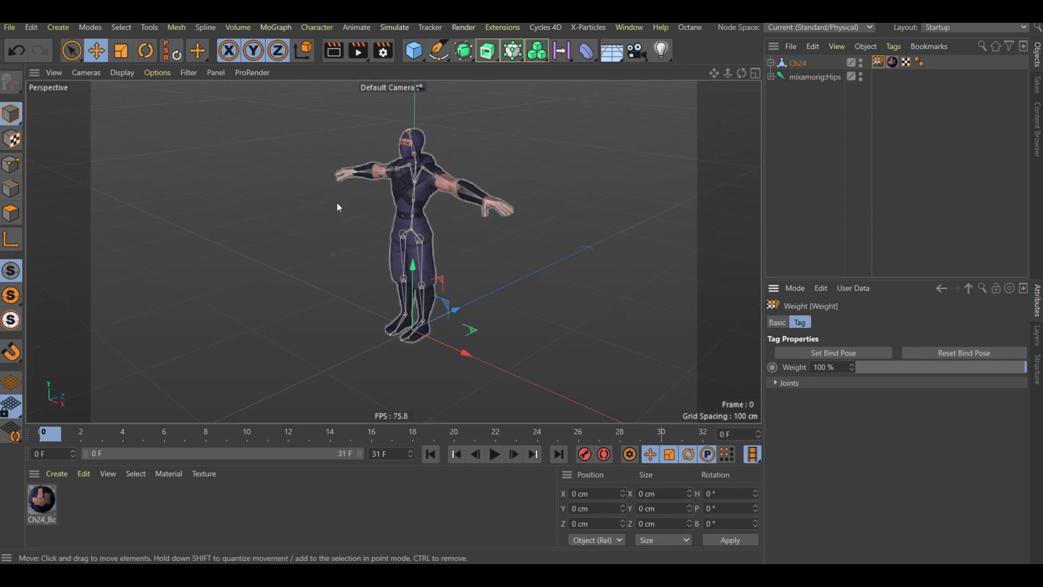
pyautogui.click(495, 454)
pyautogui.click(495, 454)
pyautogui.click(429, 454)
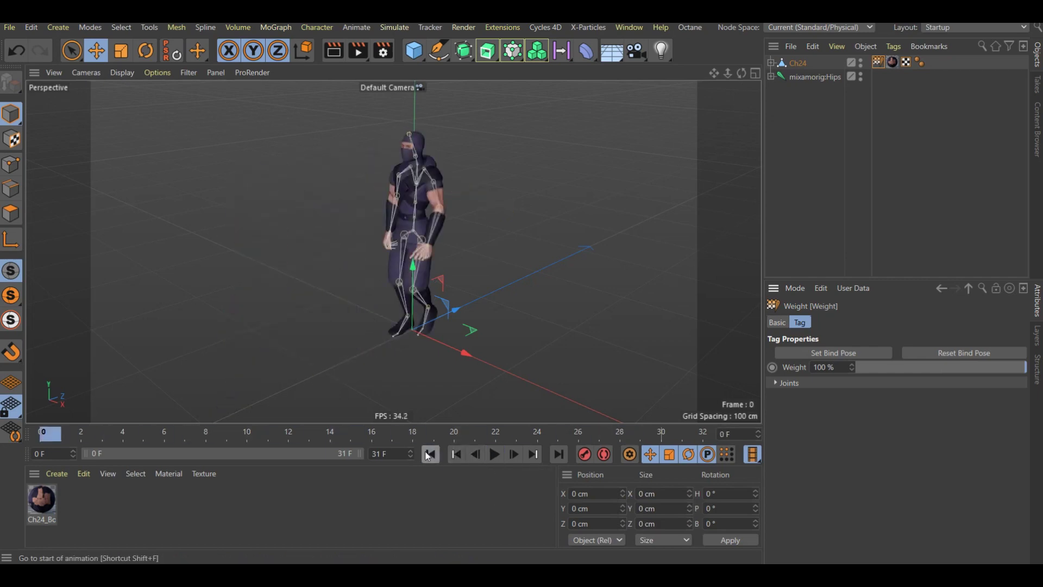
pyautogui.click(988, 356)
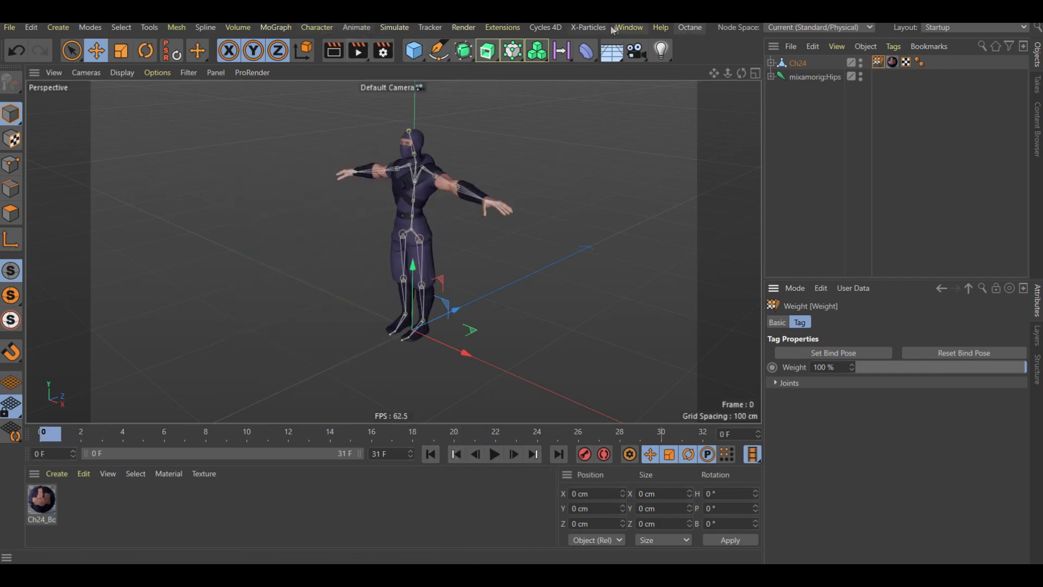
# - Inspect the keyframes in the Dope Sheet timeline, then replay the walk and rewind to frame 0
pyautogui.click(614, 28)
pyautogui.click(646, 192)
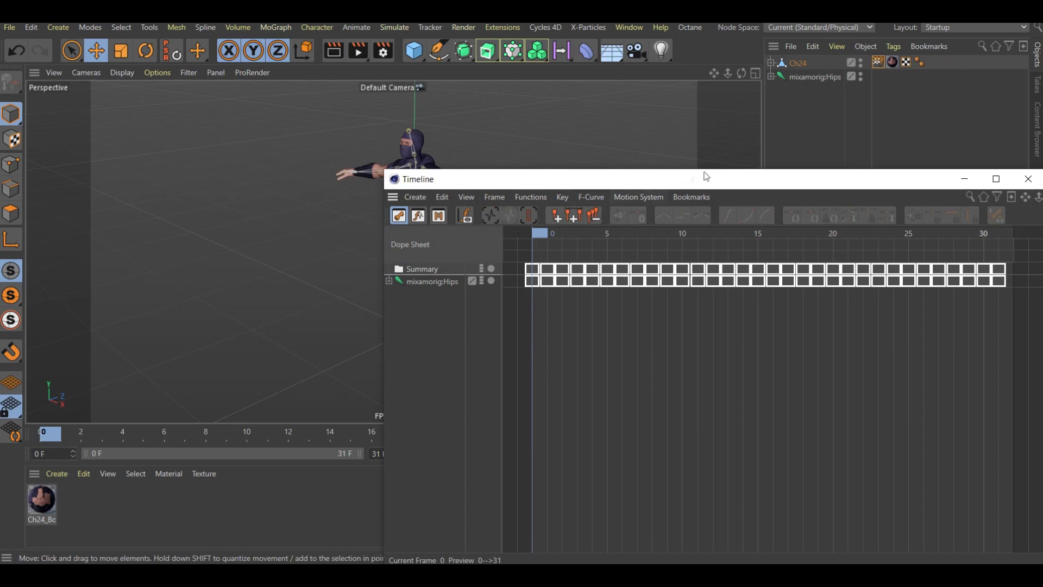
pyautogui.moveTo(706, 179); pyautogui.dragTo(597, 131)
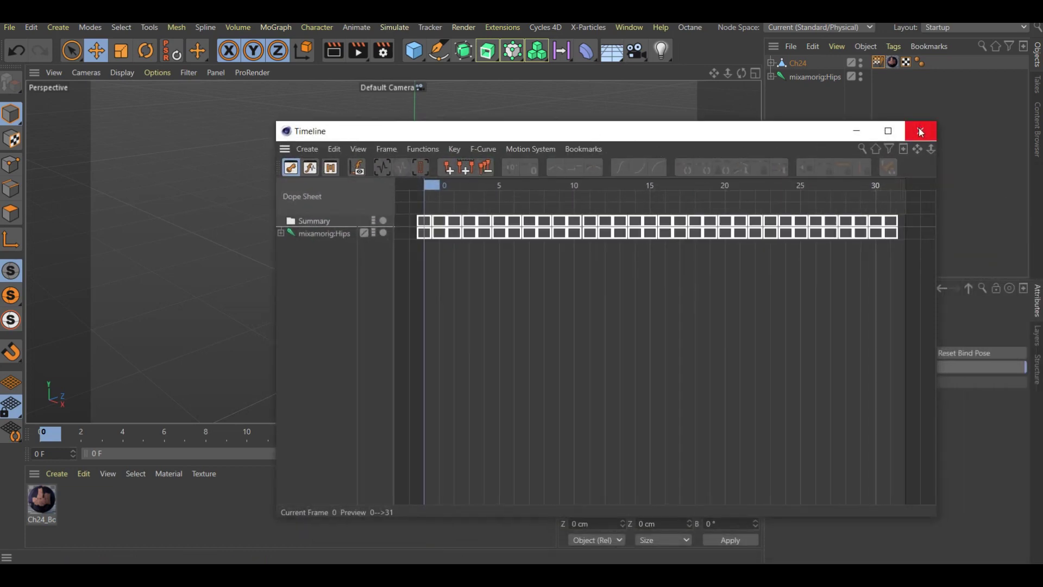
pyautogui.click(920, 132)
pyautogui.click(496, 458)
pyautogui.click(494, 455)
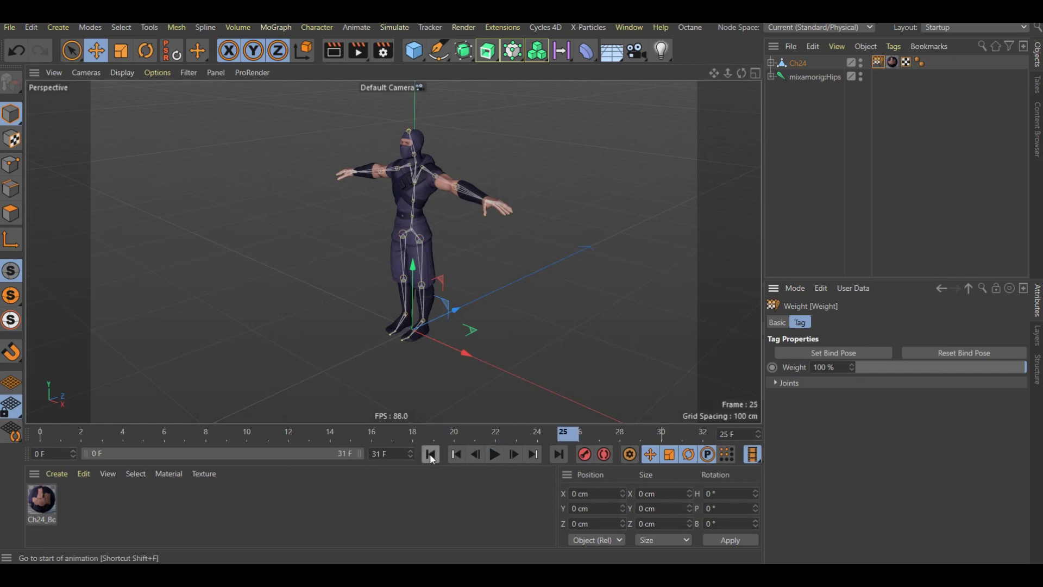
pyautogui.click(431, 454)
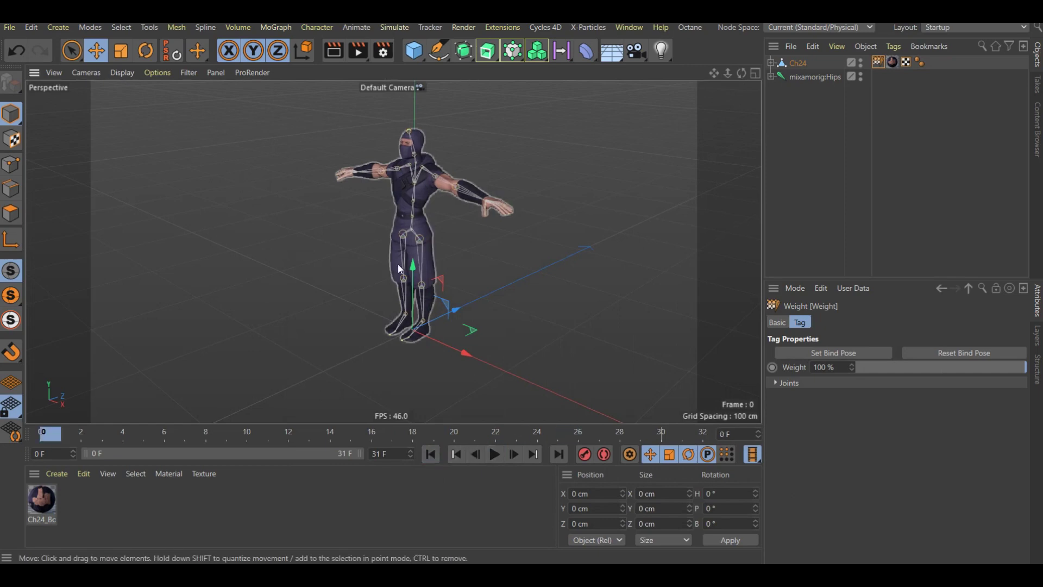
pyautogui.click(475, 130)
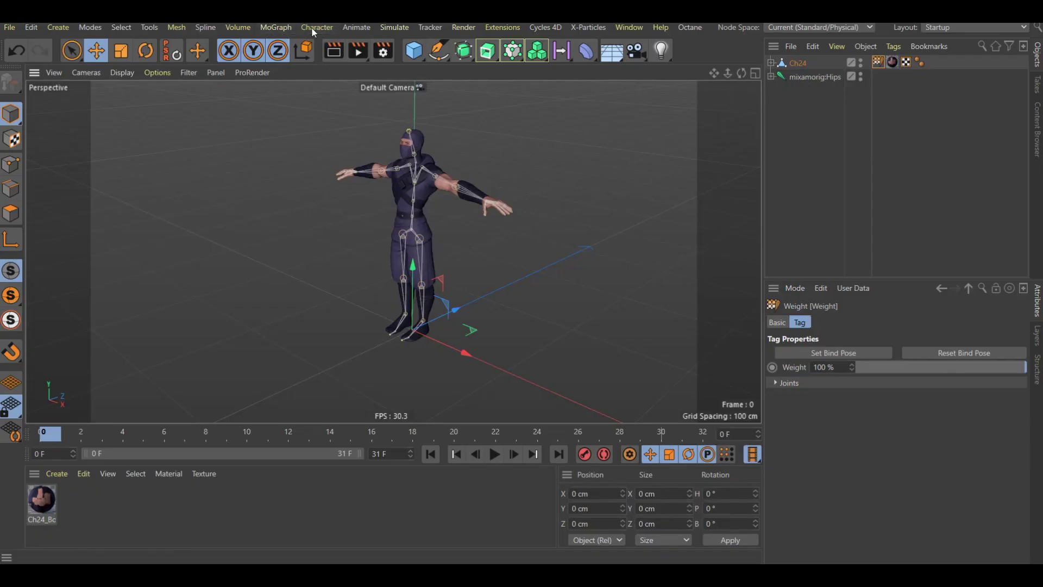
# - Add a Character object and bring up its Template list, currently Advanced Biped
pyautogui.click(316, 27)
pyautogui.click(338, 84)
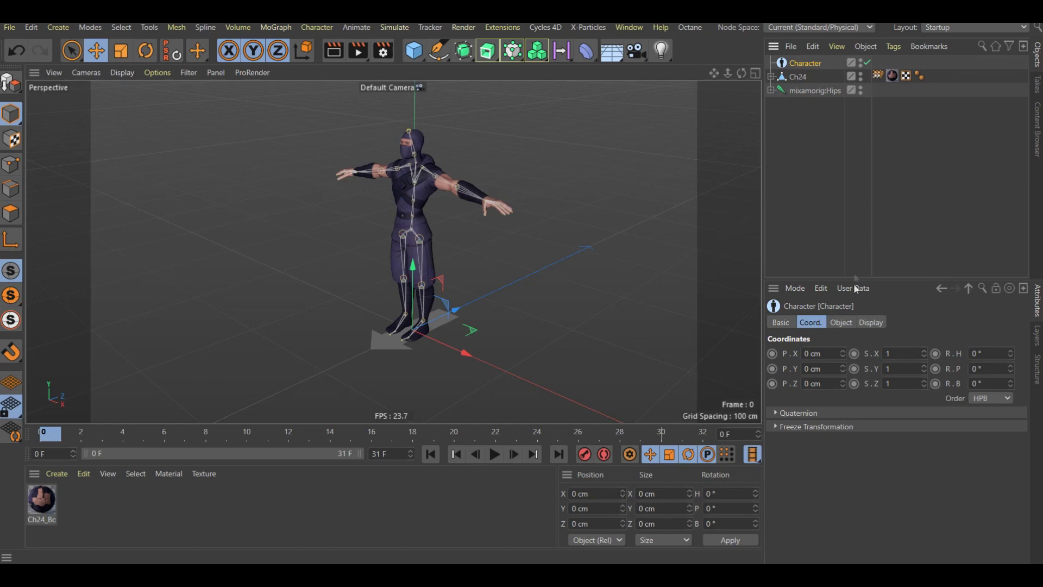
pyautogui.click(840, 323)
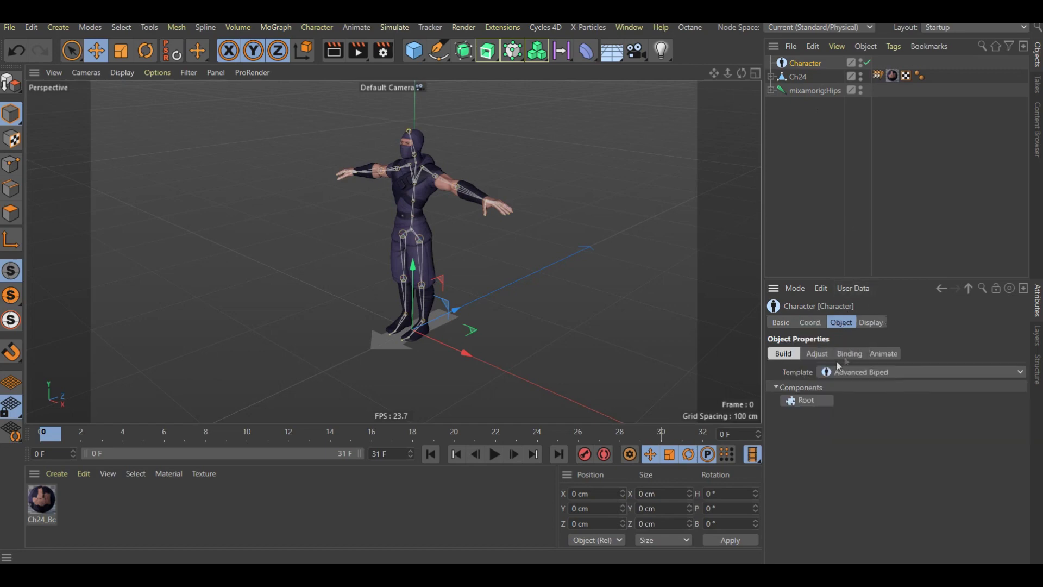
pyautogui.click(861, 370)
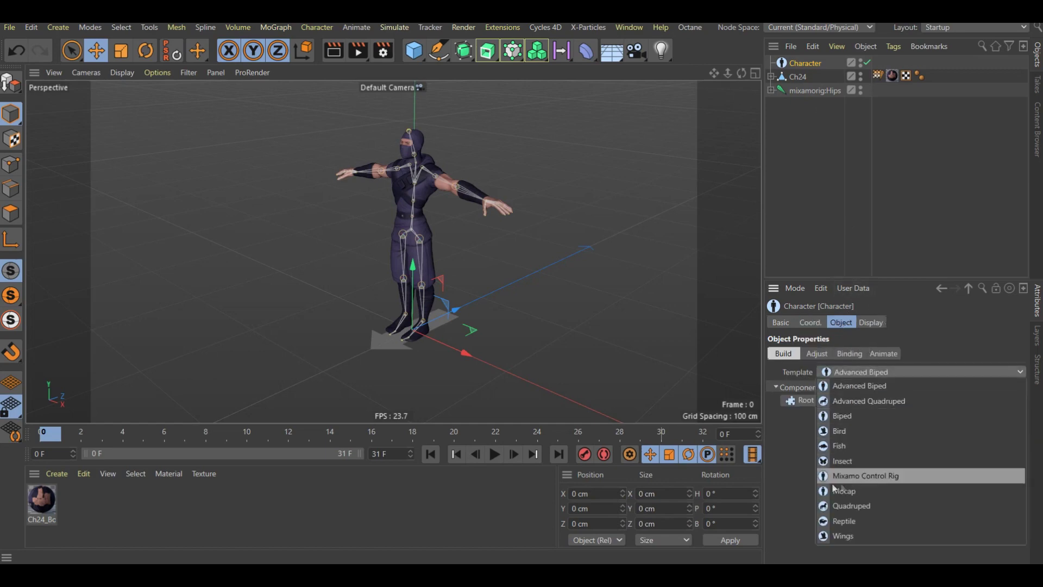
# - Set the template to Mixamo Control Rig and add Root, Pelvis, both leg and arm components
pyautogui.click(881, 480)
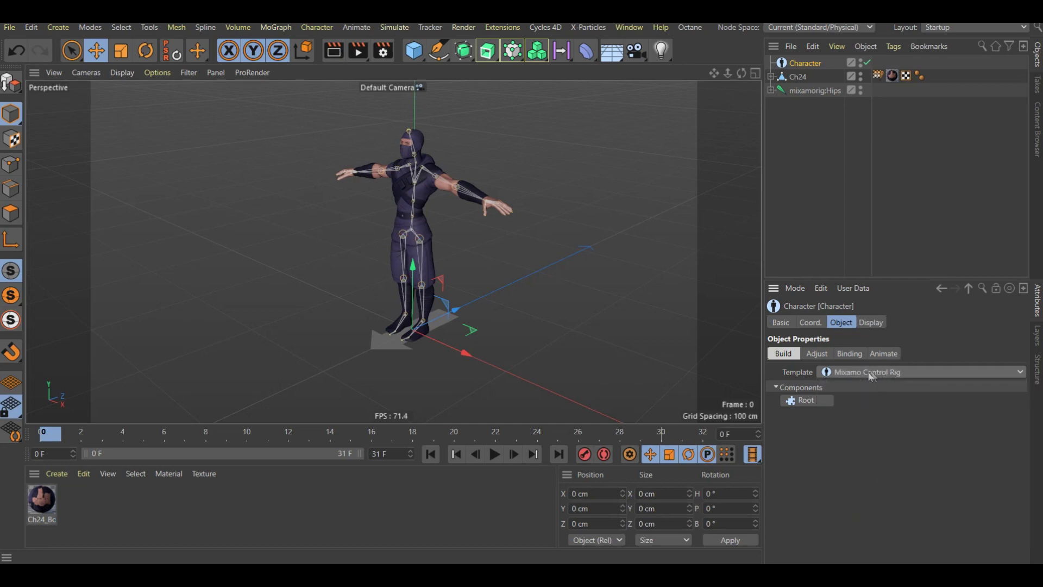
pyautogui.click(800, 401)
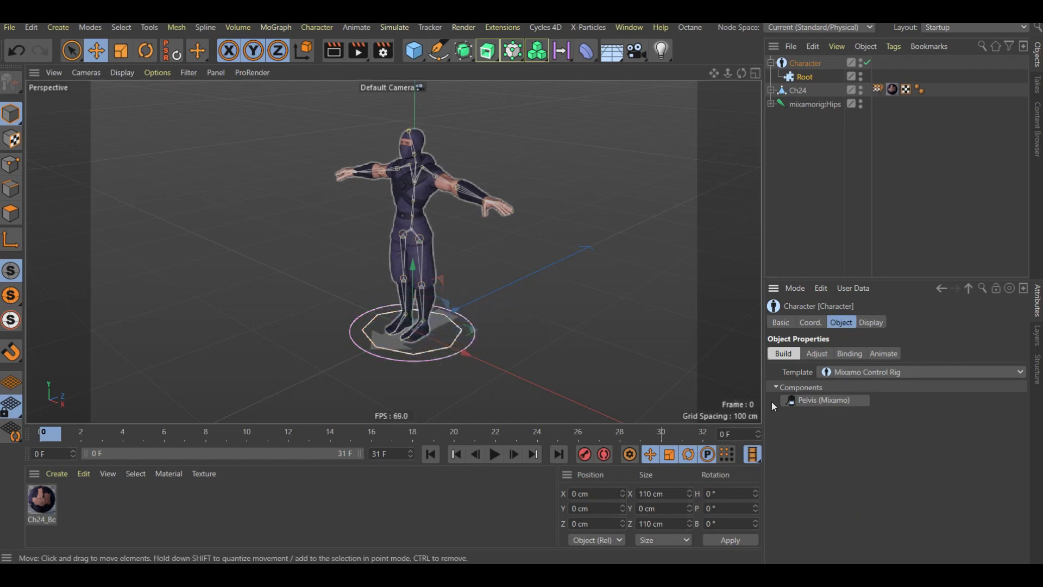
pyautogui.click(818, 399)
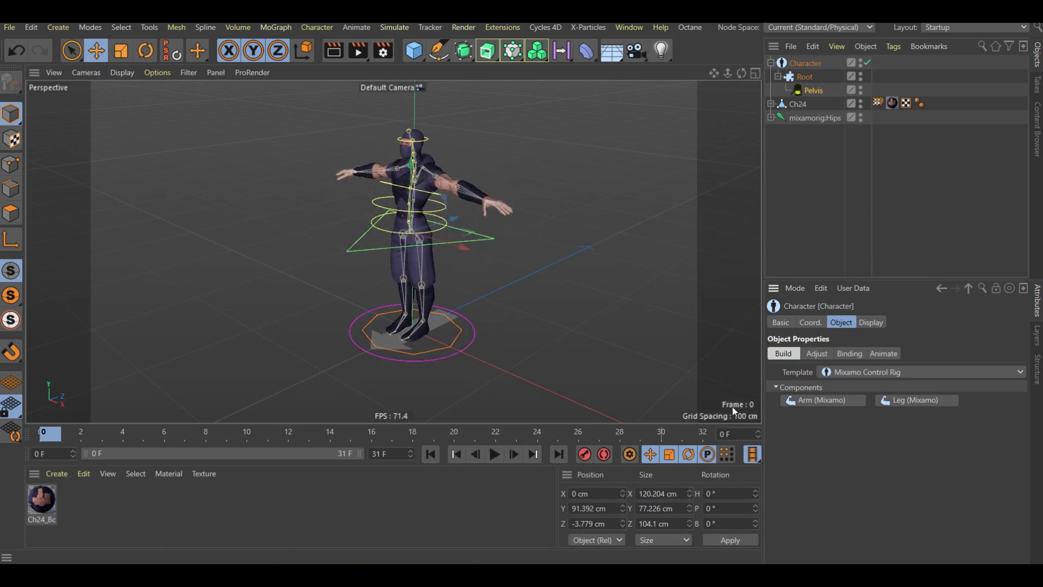
pyautogui.click(912, 402)
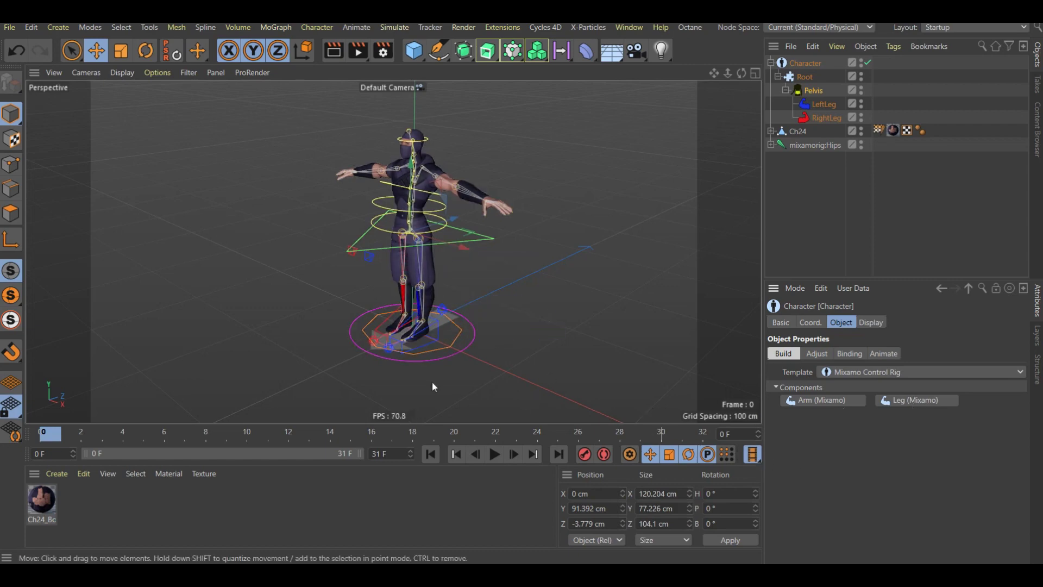
pyautogui.scroll(2, 480, 378)
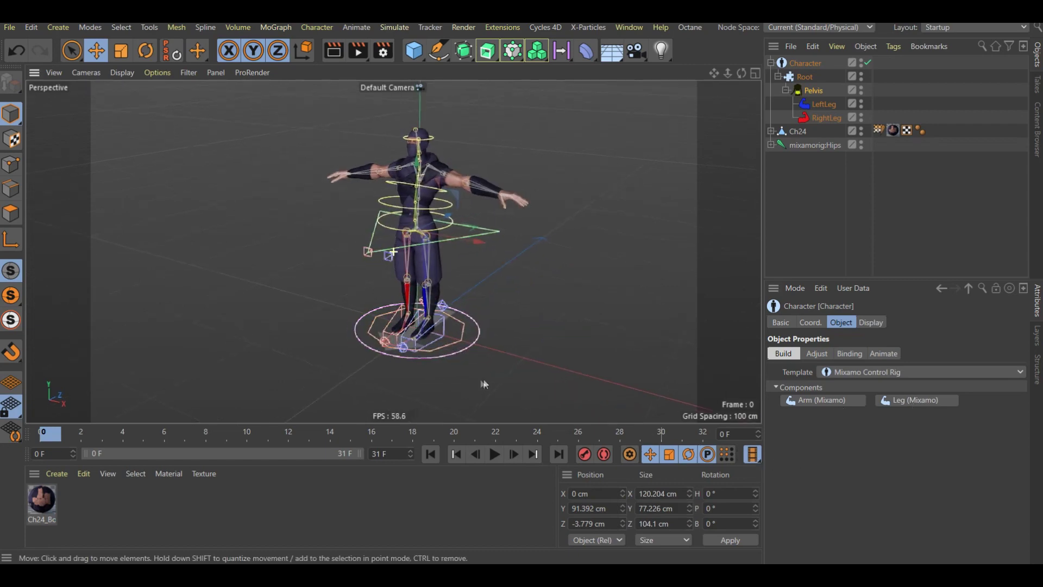
pyautogui.scroll(2, 398, 221)
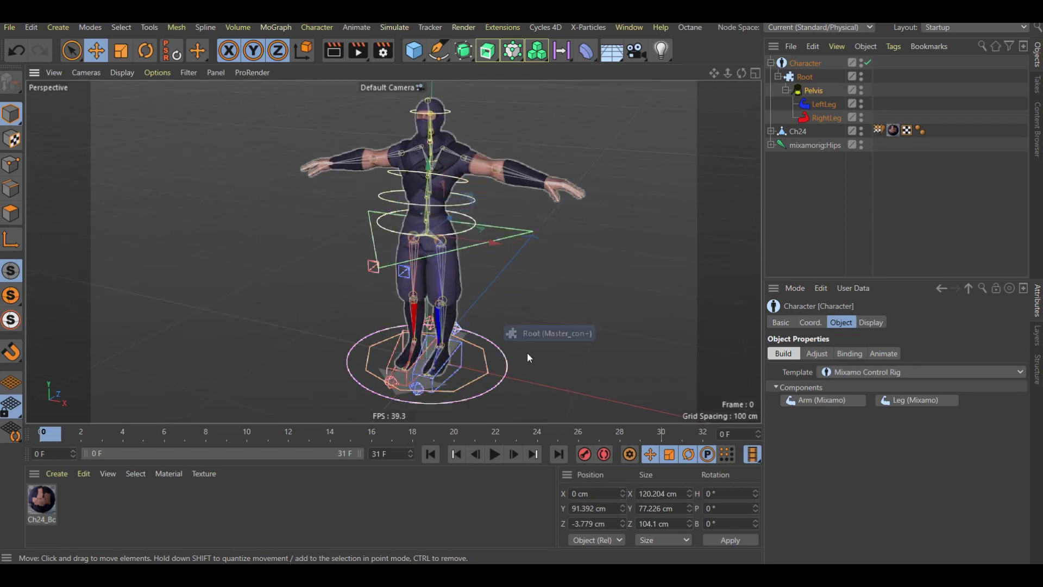
pyautogui.click(822, 400)
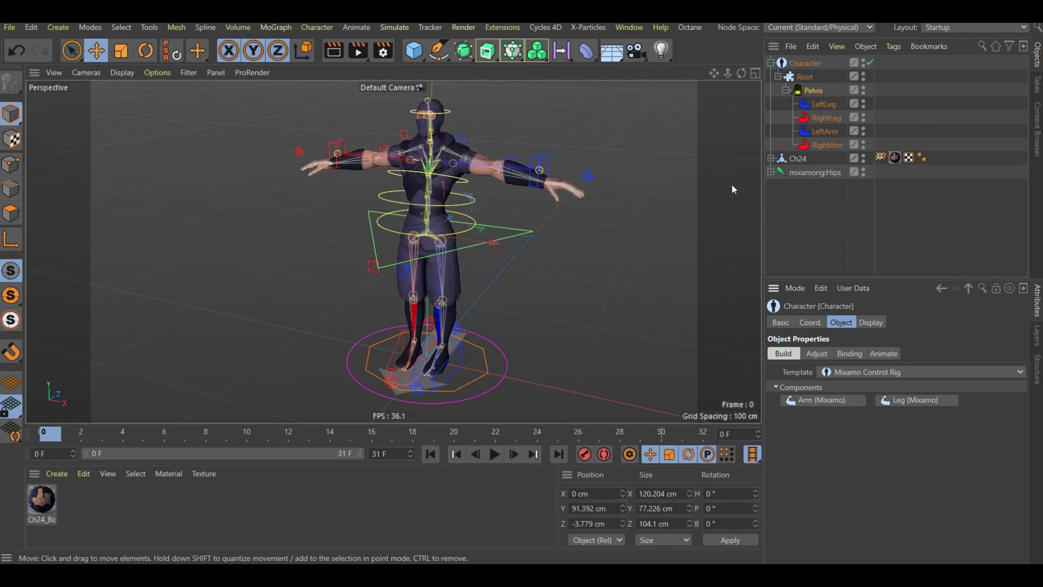
pyautogui.click(827, 130)
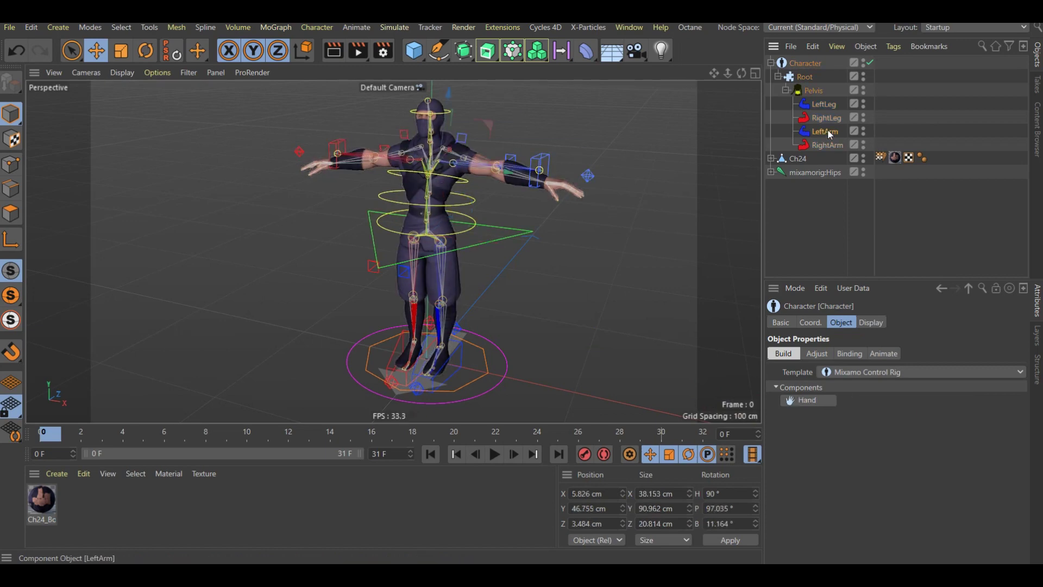
# - Add Hand components under LeftArm and RightArm, inspect them, and switch to the Adjust stage
pyautogui.click(827, 144)
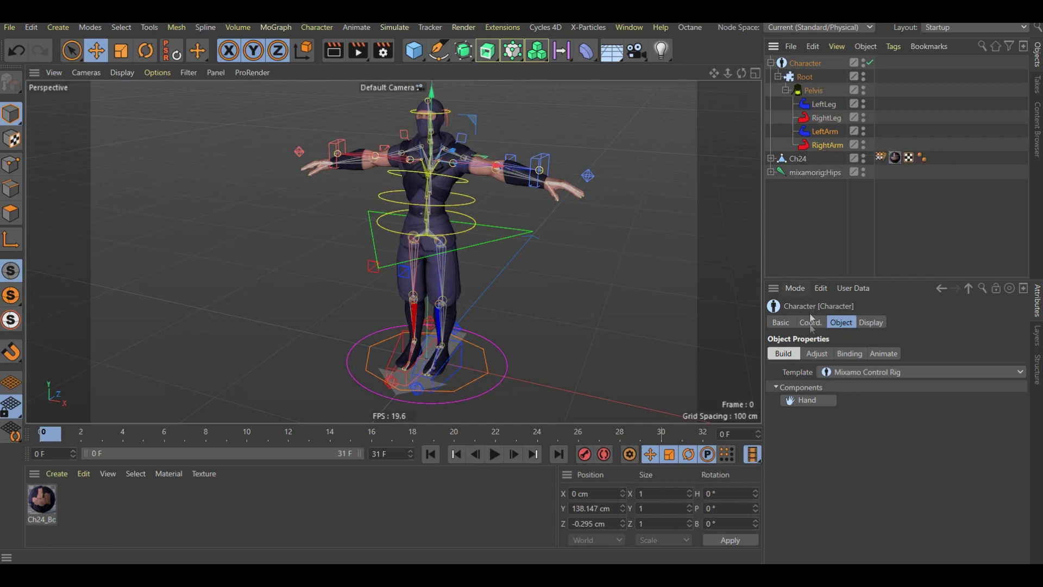
pyautogui.click(807, 401)
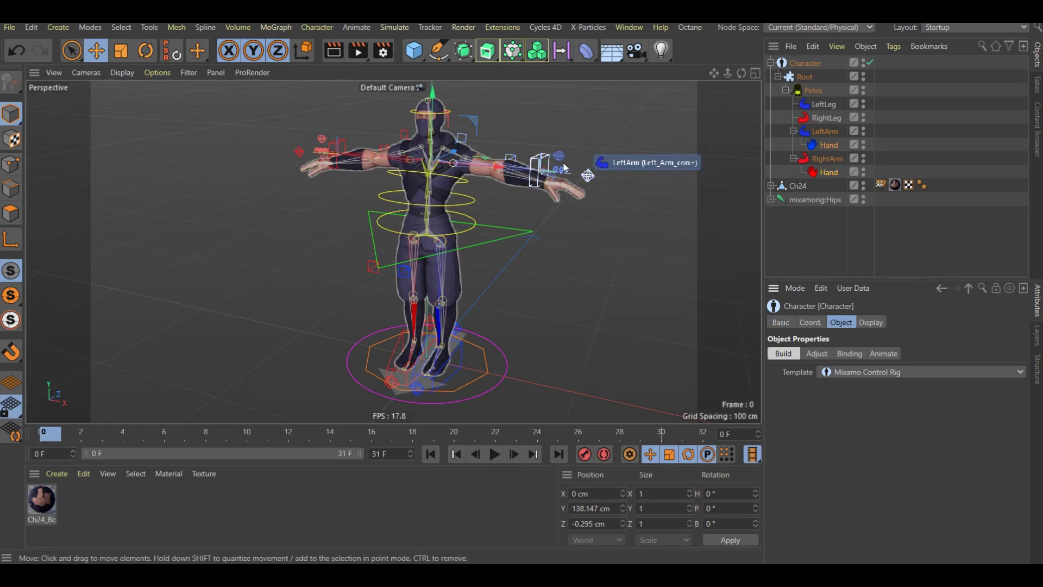
pyautogui.scroll(2, 603, 179)
pyautogui.scroll(2, 585, 184)
pyautogui.moveTo(585, 184)
pyautogui.keyDown('alt'); pyautogui.mouseDown()
pyautogui.moveTo(413, 278)
pyautogui.moveTo(456, 156)
pyautogui.mouseUp(); pyautogui.keyUp('alt')
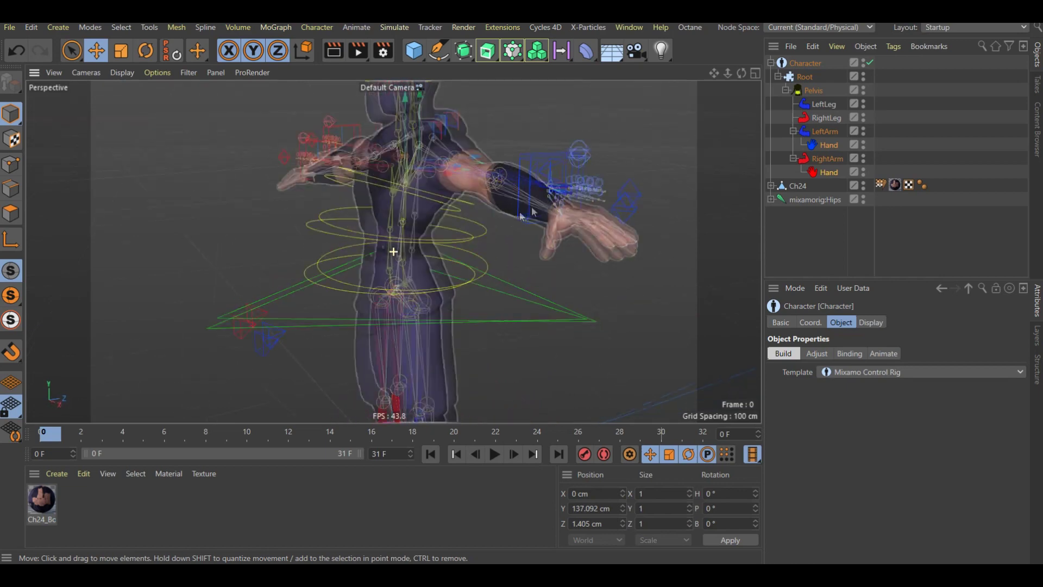
pyautogui.scroll(-3, 455, 156)
pyautogui.moveTo(455, 156)
pyautogui.keyDown('alt'); pyautogui.mouseDown()
pyautogui.moveTo(535, 282)
pyautogui.moveTo(483, 311)
pyautogui.moveTo(491, 308)
pyautogui.mouseUp(); pyautogui.keyUp('alt')
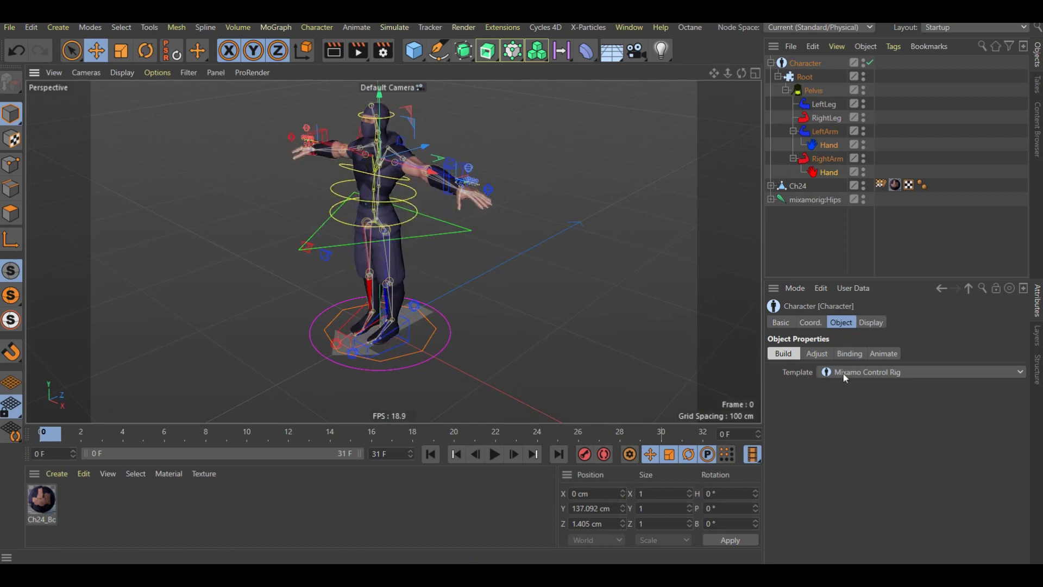
pyautogui.click(817, 353)
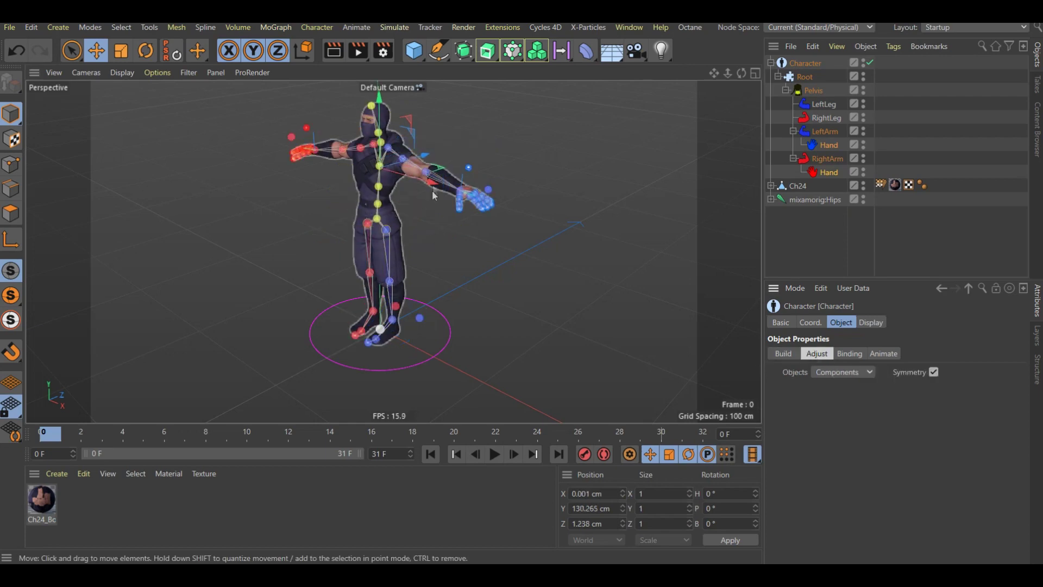
# - Check the rig in the Right side view and shift the left knee joint to fit the leg
pyautogui.moveTo(466, 242)
pyautogui.keyDown('alt'); pyautogui.mouseDown()
pyautogui.moveTo(495, 306)
pyautogui.moveTo(524, 212)
pyautogui.moveTo(472, 213)
pyautogui.mouseUp(); pyautogui.keyUp('alt')
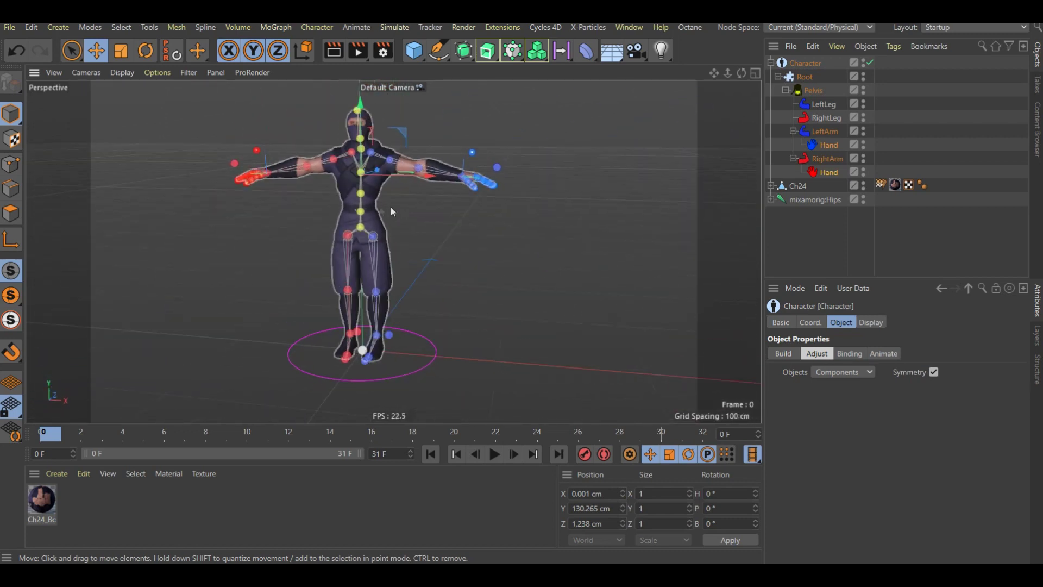
pyautogui.keyDown('alt'); pyautogui.moveTo(395, 214); pyautogui.dragTo(362, 112); pyautogui.keyUp('alt')
pyautogui.scroll(3, 359, 109)
pyautogui.moveTo(397, 219)
pyautogui.keyDown('alt'); pyautogui.mouseDown()
pyautogui.moveTo(275, 244)
pyautogui.moveTo(192, 280)
pyautogui.moveTo(432, 220)
pyautogui.mouseUp(); pyautogui.keyUp('alt')
pyautogui.click(755, 72)
pyautogui.click(387, 253)
pyautogui.scroll(5, 423, 232)
pyautogui.scroll(3, 424, 277)
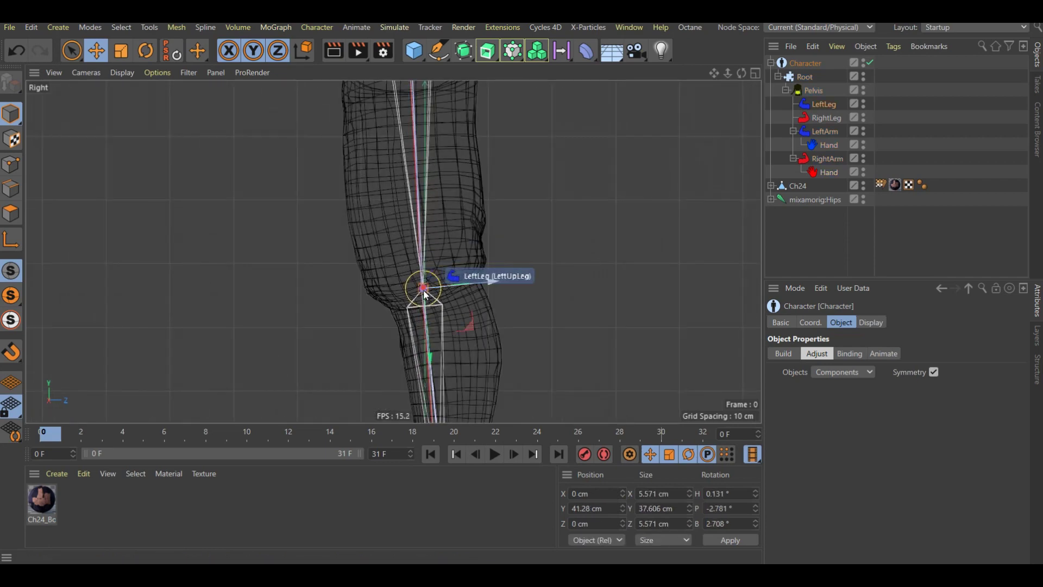
pyautogui.moveTo(425, 291); pyautogui.dragTo(408, 291)
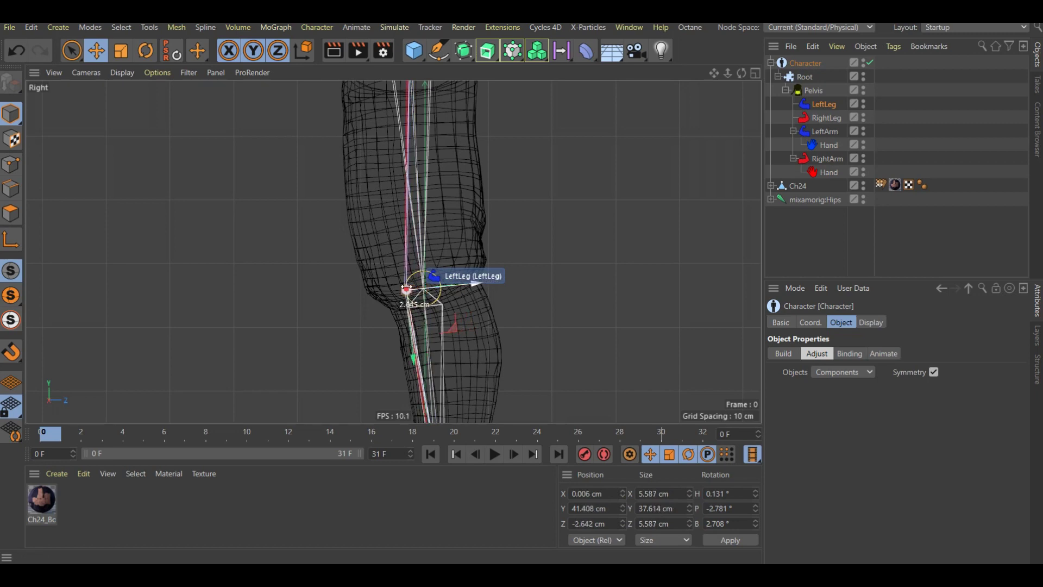
# - Check the rig's alignment with the ninja in the maximized Front view
pyautogui.scroll(-1, 361, 214)
pyautogui.scroll(-2, 368, 217)
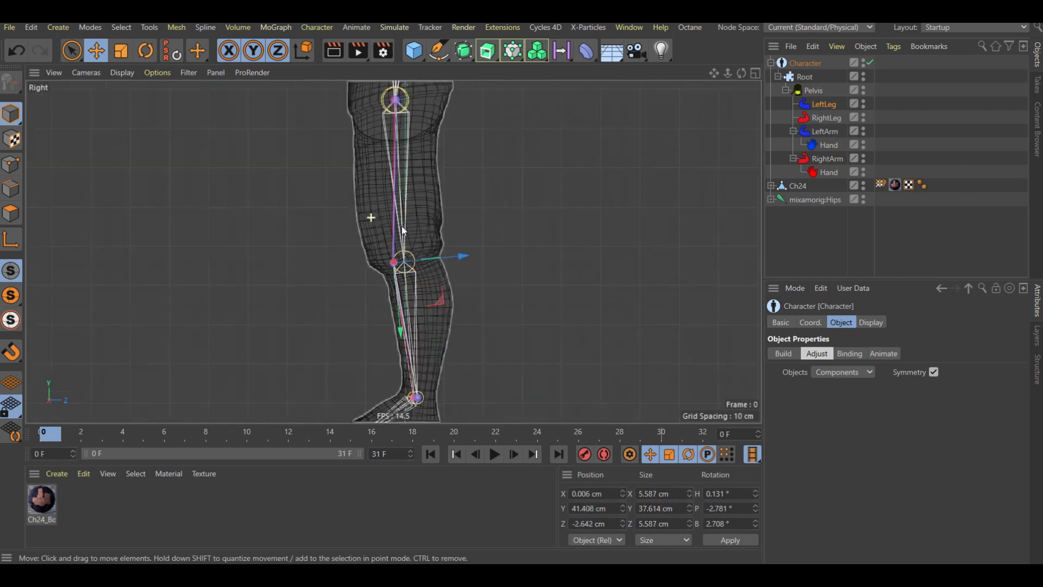
pyautogui.scroll(-2, 402, 228)
pyautogui.scroll(-2, 402, 228)
pyautogui.scroll(-3, 434, 226)
pyautogui.scroll(-1, 415, 337)
pyautogui.click(756, 73)
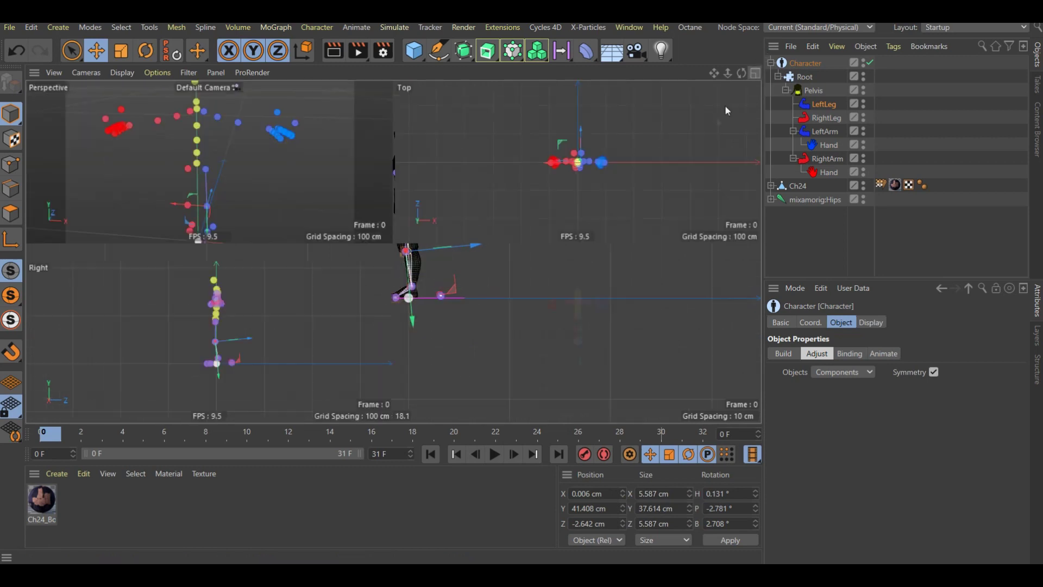
pyautogui.click(755, 254)
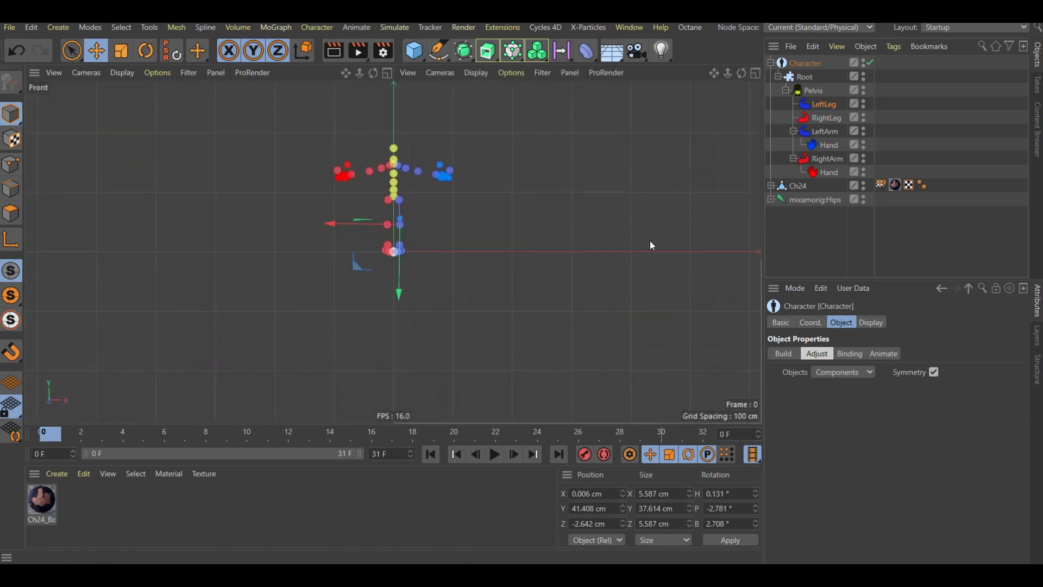
pyautogui.scroll(4, 342, 132)
pyautogui.scroll(3, 356, 183)
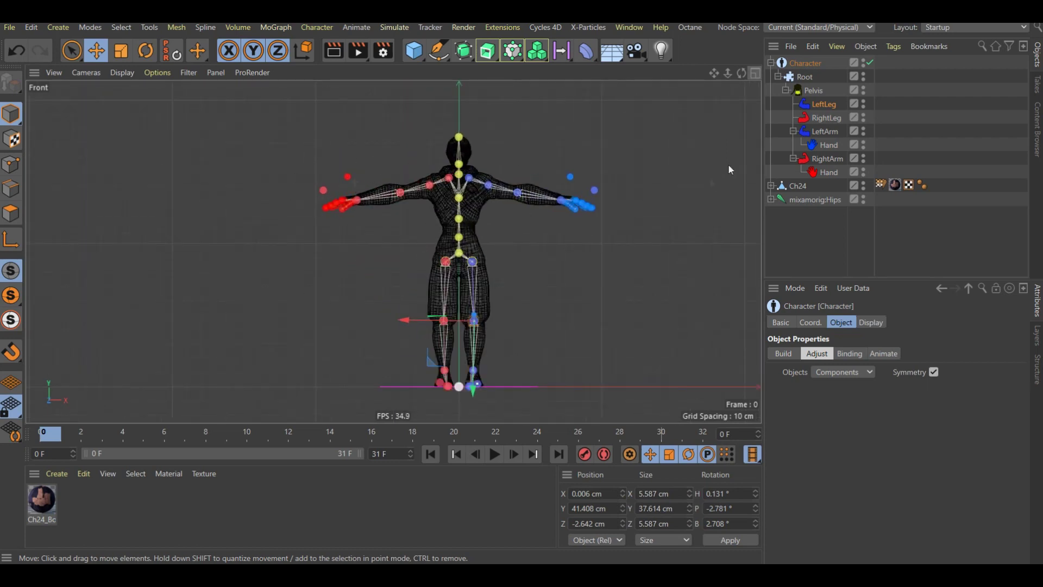
# - Return to a full Perspective view and move the Character to its Animate stage
pyautogui.click(755, 73)
pyautogui.click(387, 73)
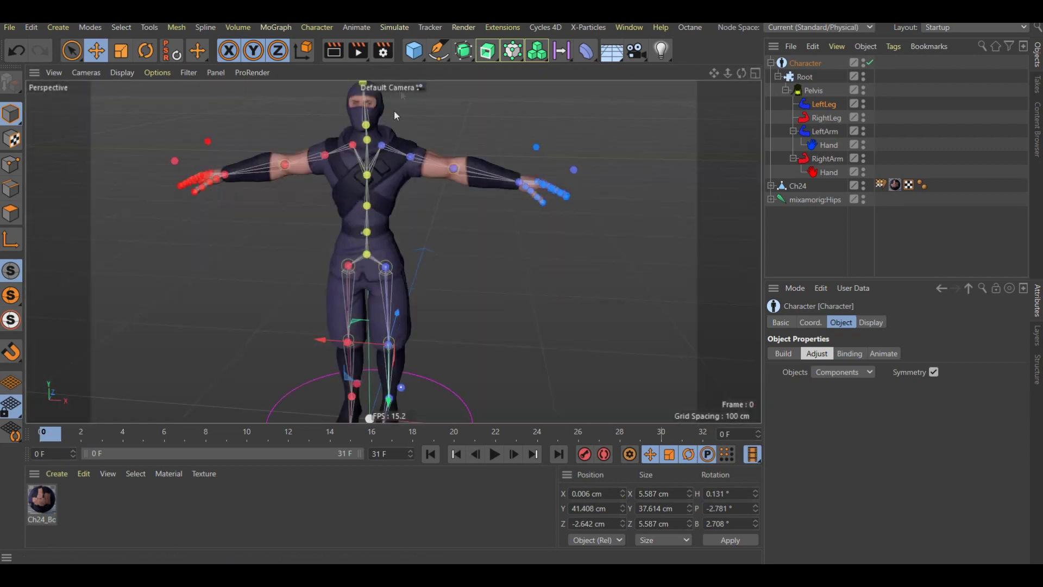
pyautogui.scroll(-2, 375, 135)
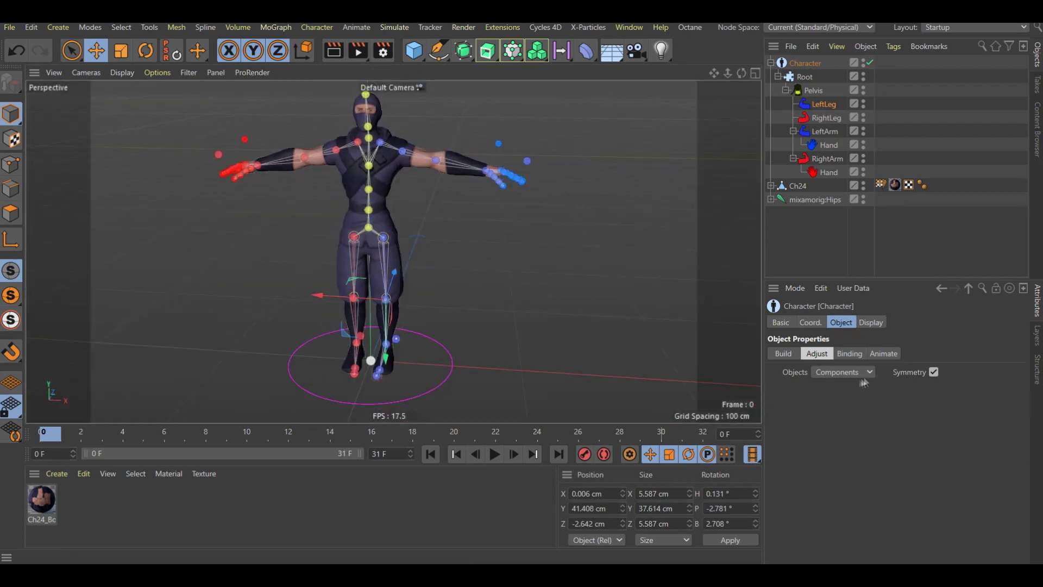
pyautogui.click(884, 354)
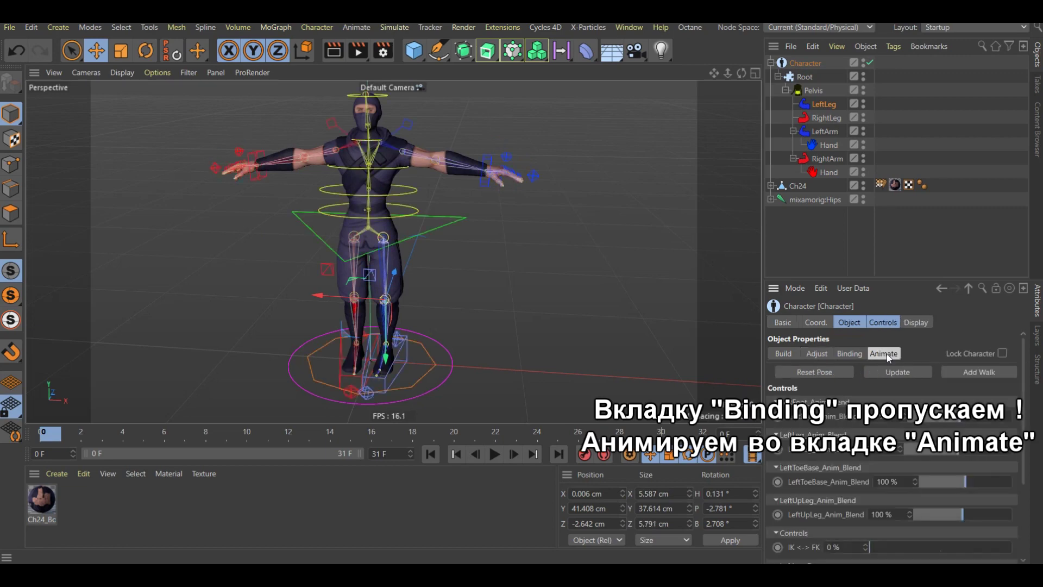
# - Rotate the spine and pelvis controls to test them, then undo the pelvis tilt
pyautogui.press('r')
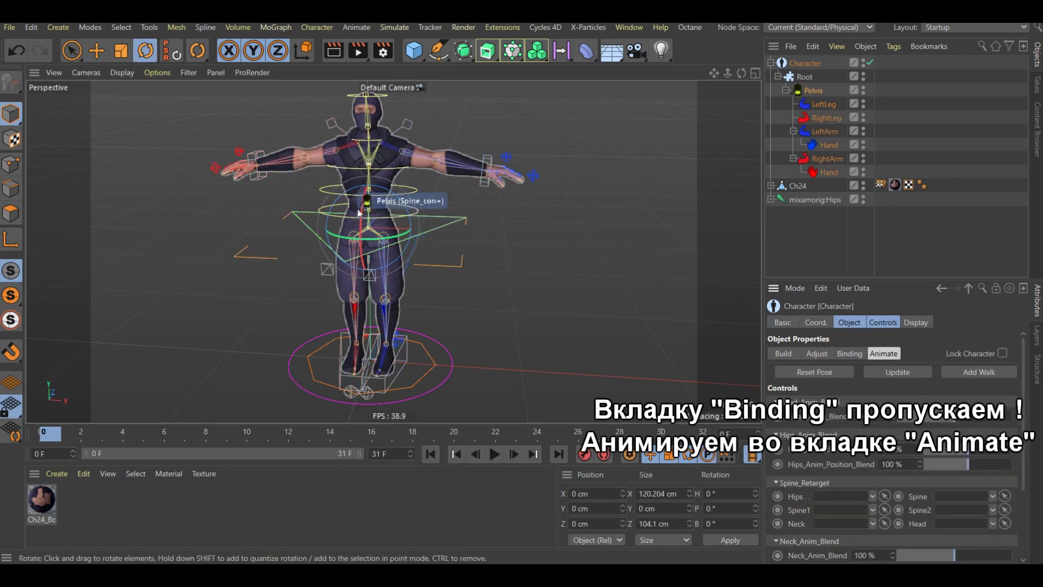
pyautogui.moveTo(363, 203)
pyautogui.mouseDown()
pyautogui.moveTo(375, 148)
pyautogui.moveTo(363, 210)
pyautogui.moveTo(364, 190)
pyautogui.mouseUp()
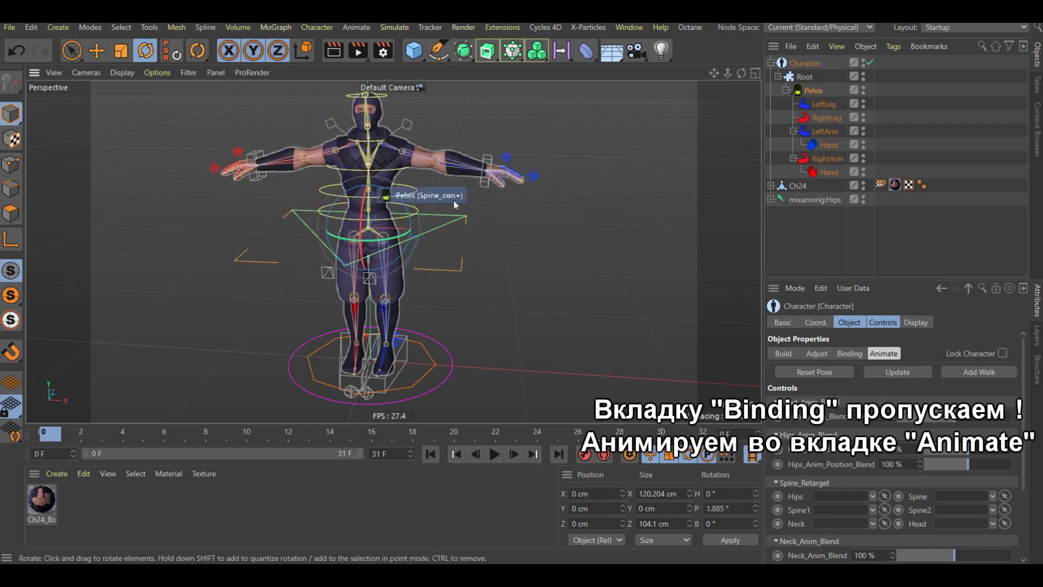
pyautogui.moveTo(399, 215); pyautogui.dragTo(395, 223)
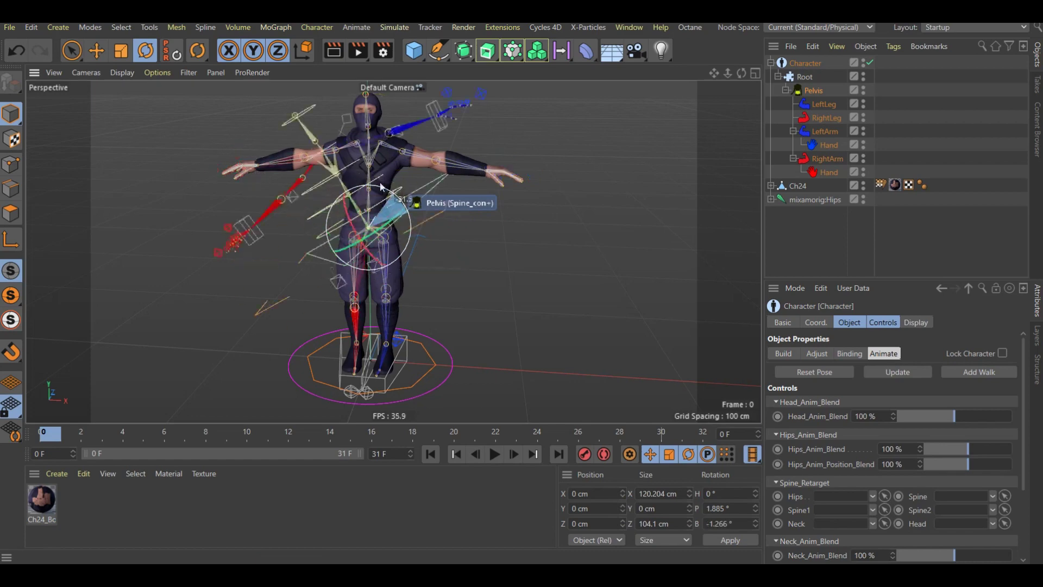
pyautogui.hotkey('ctrl', 'z')
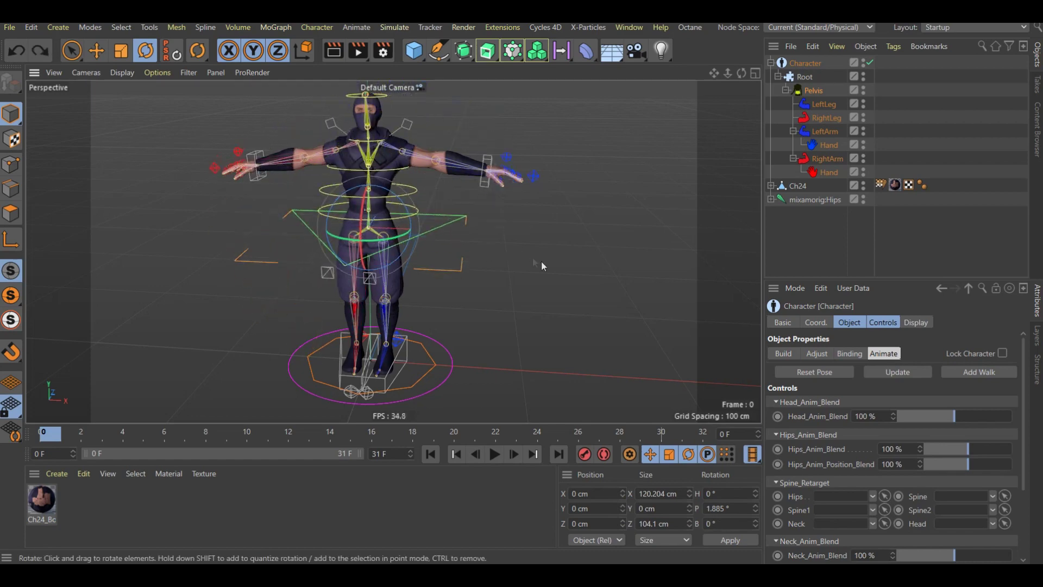
# - On the Root component, add Ch24 to the WeightTags list and transfer its skin weights
pyautogui.click(563, 270)
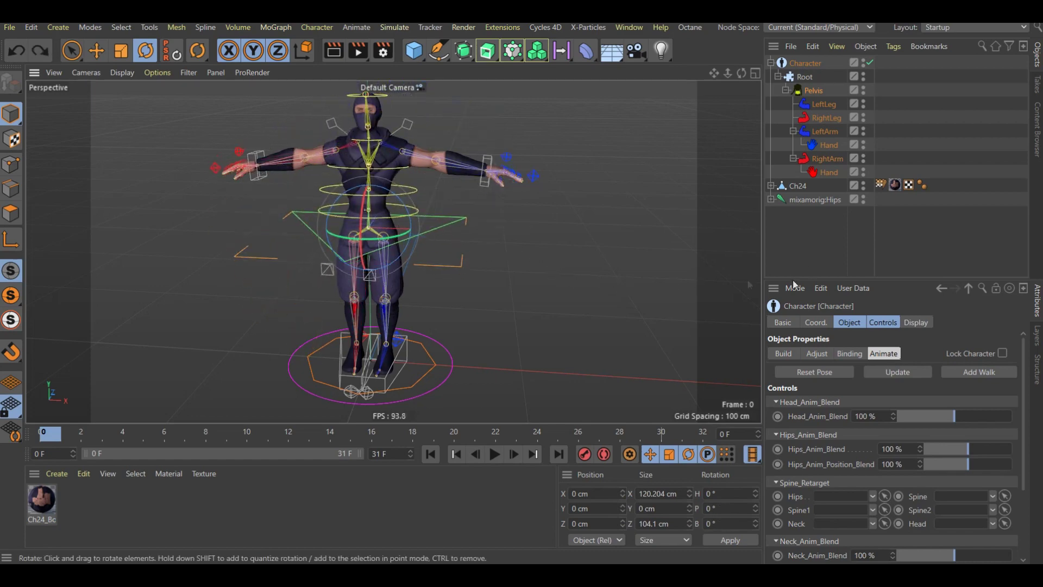
pyautogui.click(806, 78)
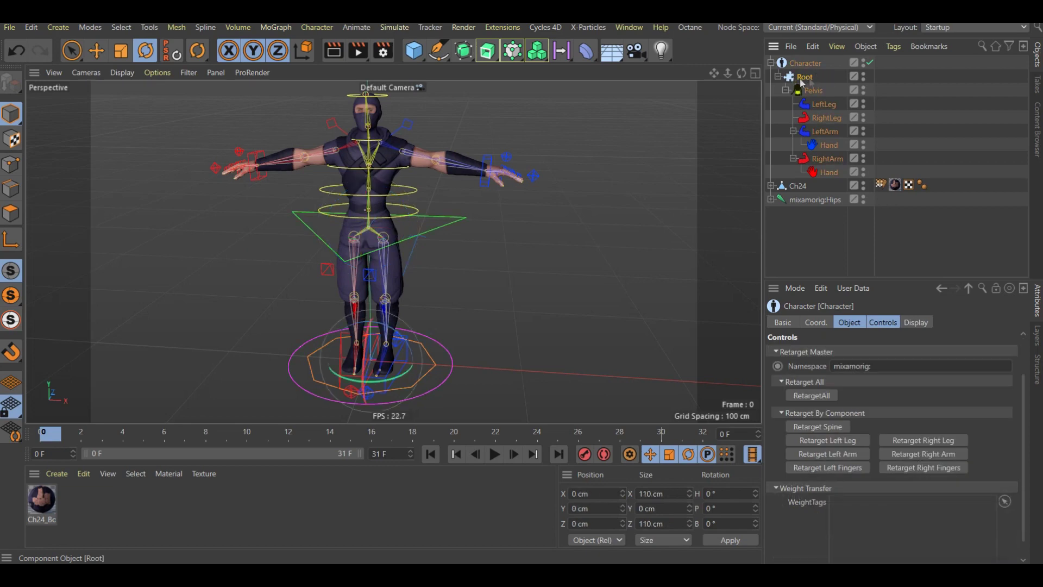
pyautogui.click(782, 381)
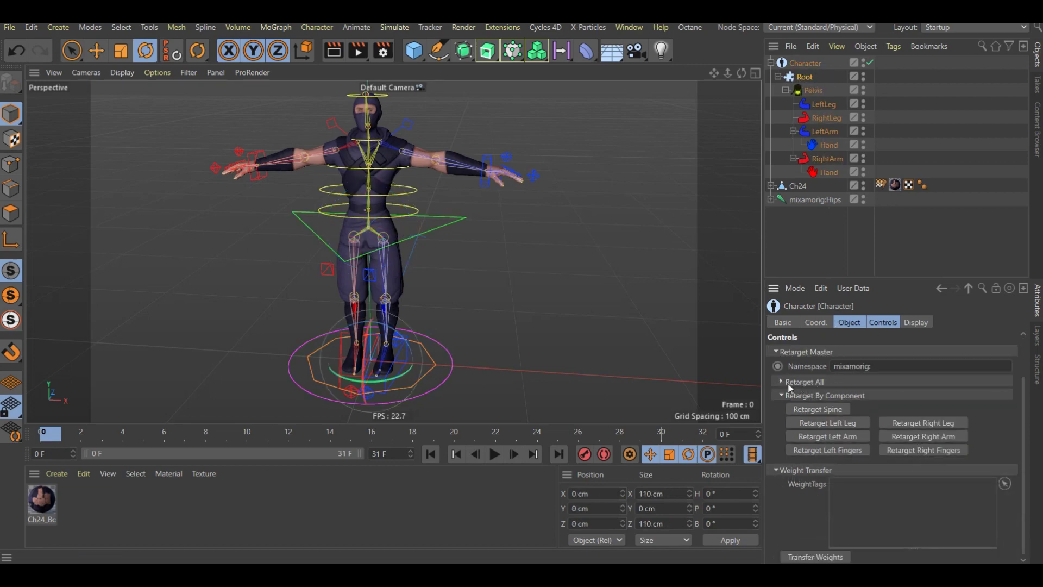
pyautogui.click(782, 382)
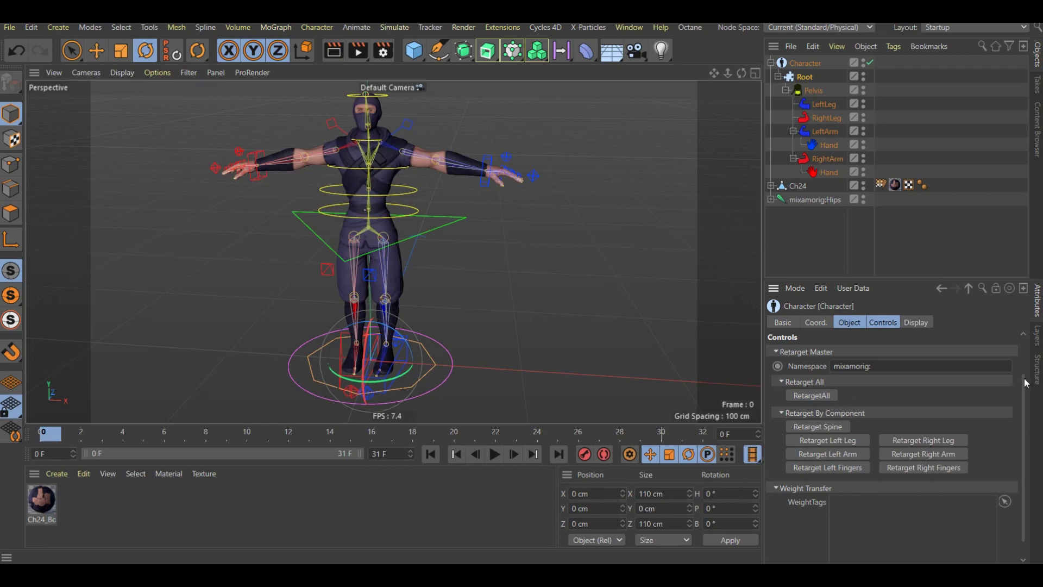
pyautogui.scroll(-1, 1026, 383)
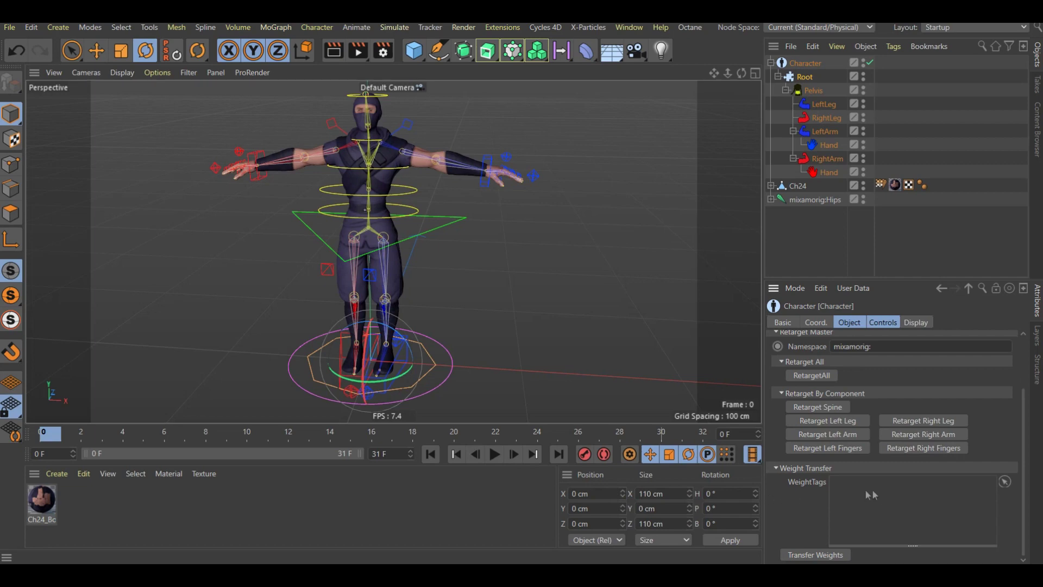
pyautogui.moveTo(795, 189); pyautogui.dragTo(808, 208)
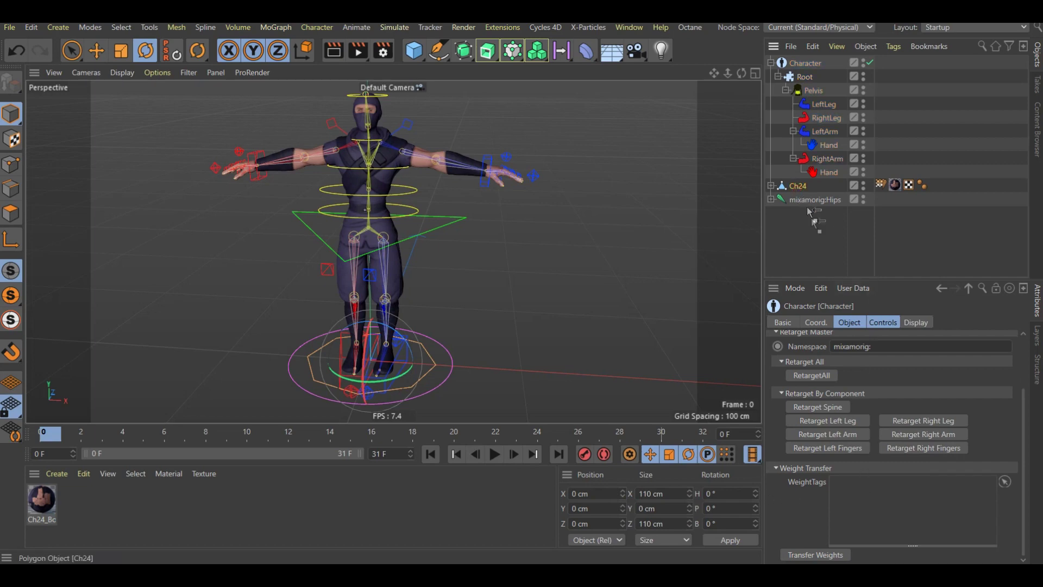
pyautogui.moveTo(852, 491); pyautogui.dragTo(851, 491)
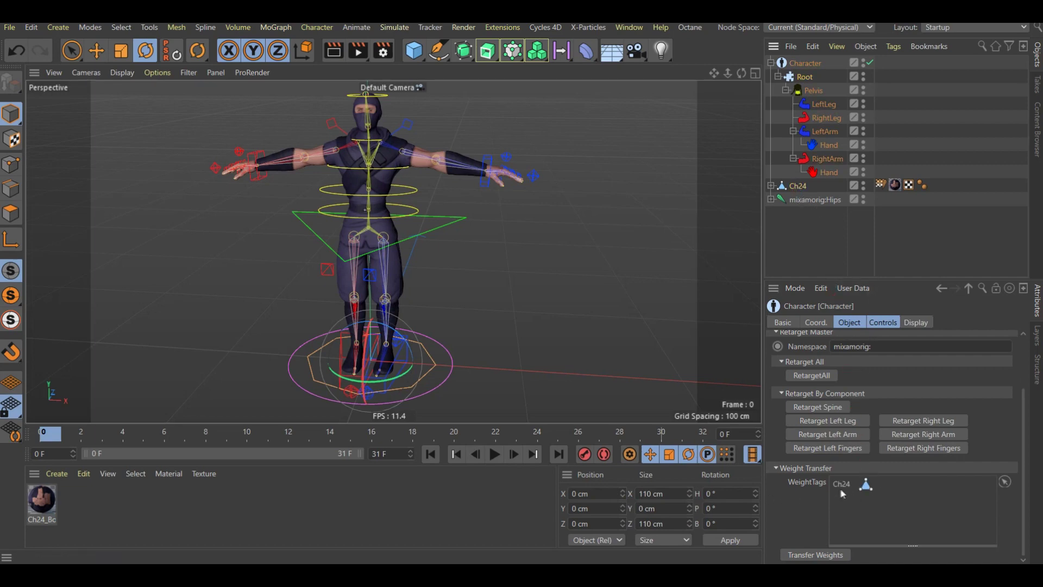
pyautogui.click(814, 557)
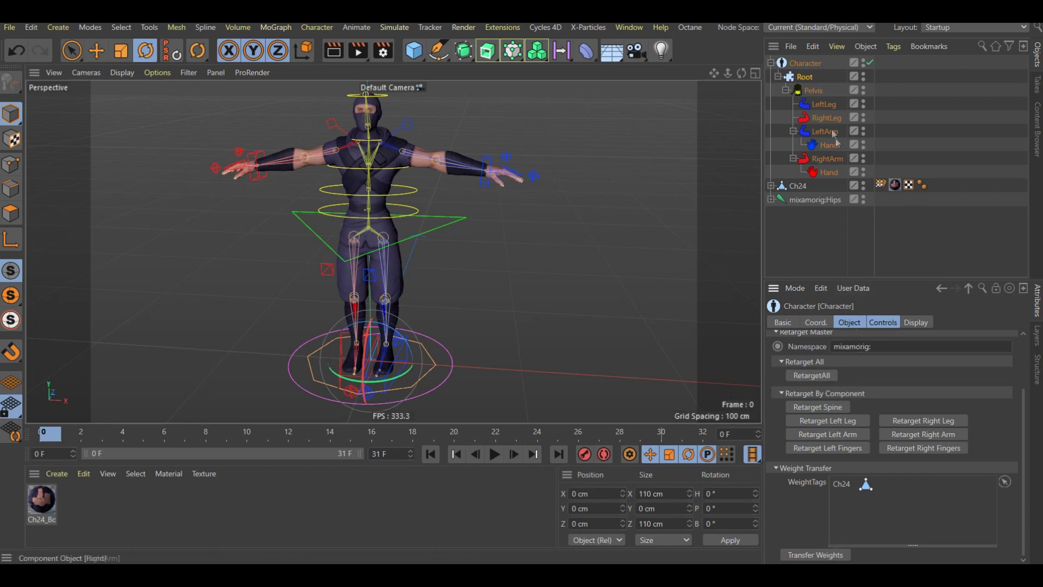
# - Inspect the Pelvis component's Hips link settings, then bend the pelvis forward and undo it
pyautogui.click(812, 92)
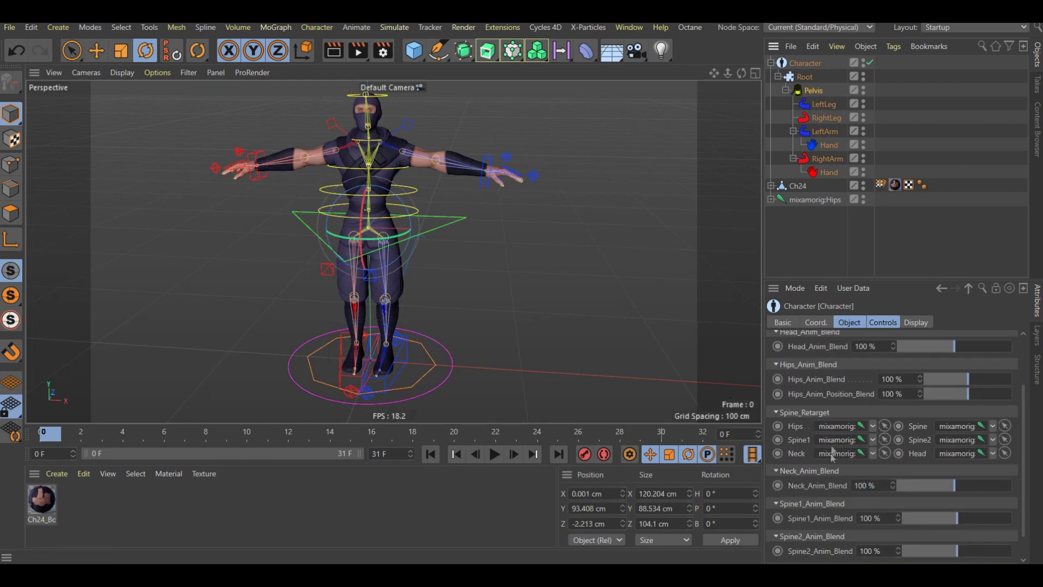
pyautogui.click(873, 426)
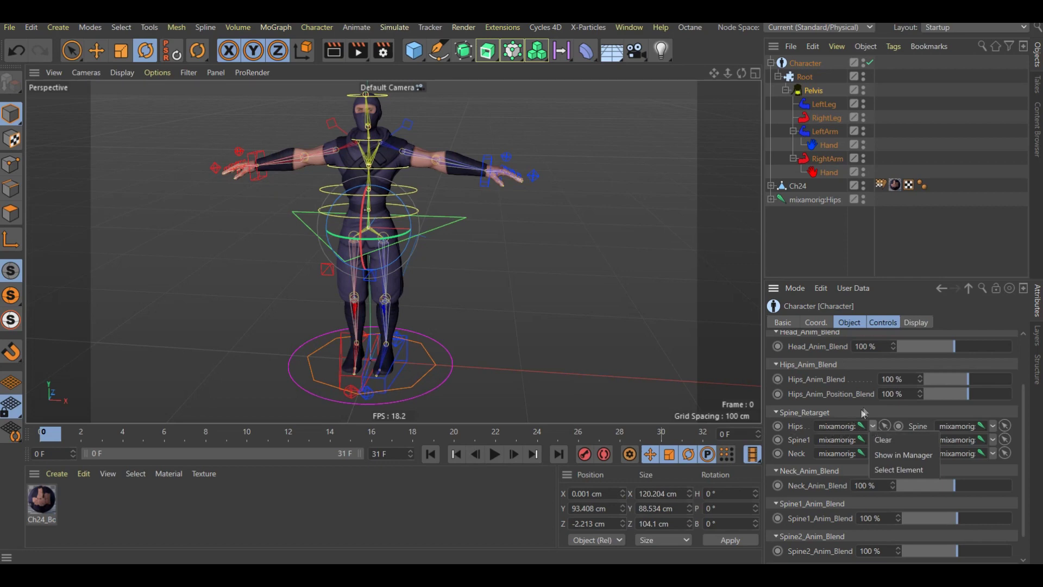
pyautogui.click(797, 433)
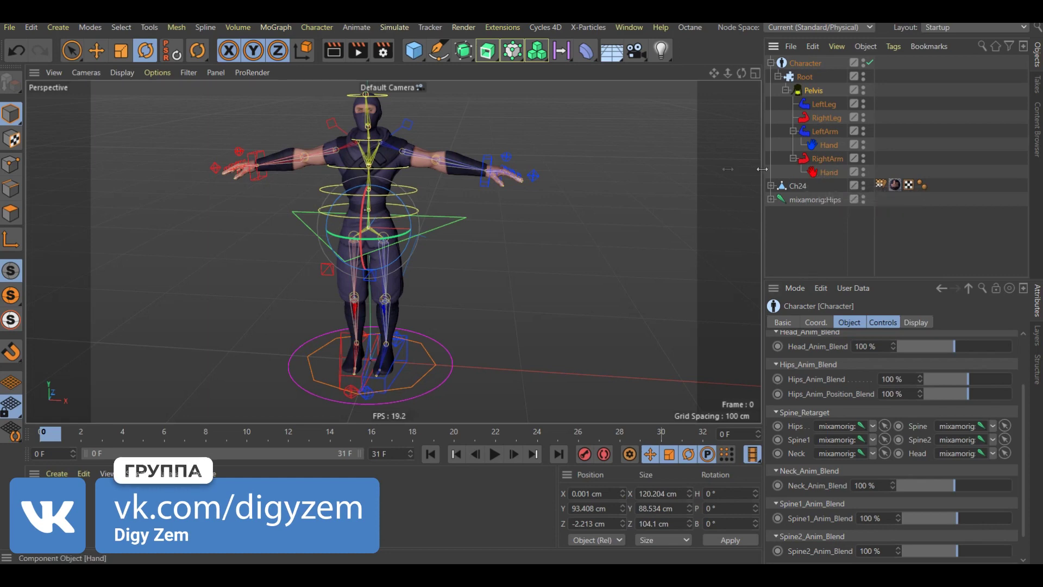
pyautogui.moveTo(361, 210)
pyautogui.mouseDown()
pyautogui.moveTo(378, 203)
pyautogui.moveTo(331, 283)
pyautogui.mouseUp()
pyautogui.hotkey('ctrl', 'z')
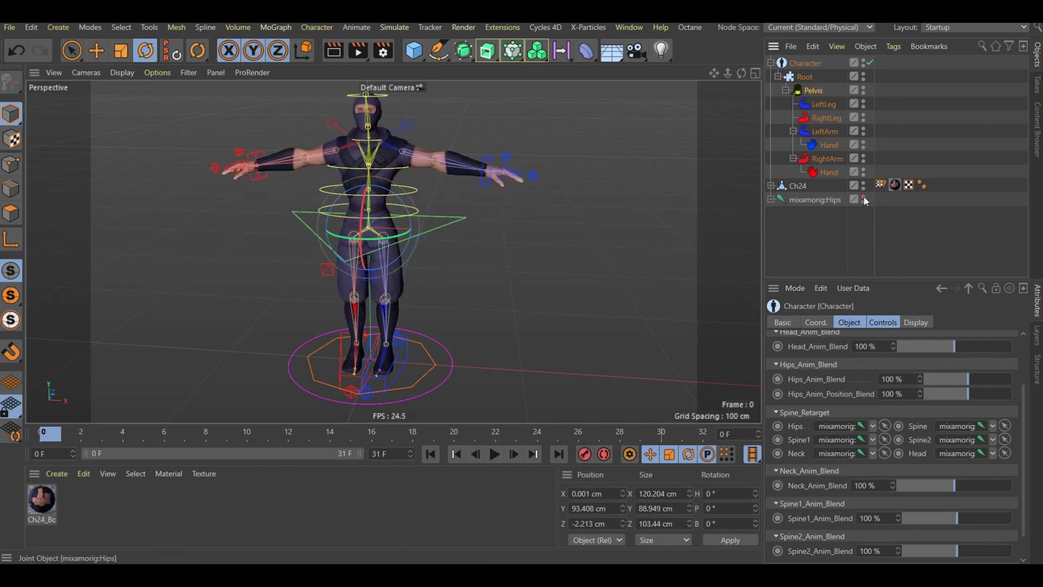
# - Hide the mixamorig:Hips skeleton, then move the pelvis controller to crouch and undo
pyautogui.click(864, 202)
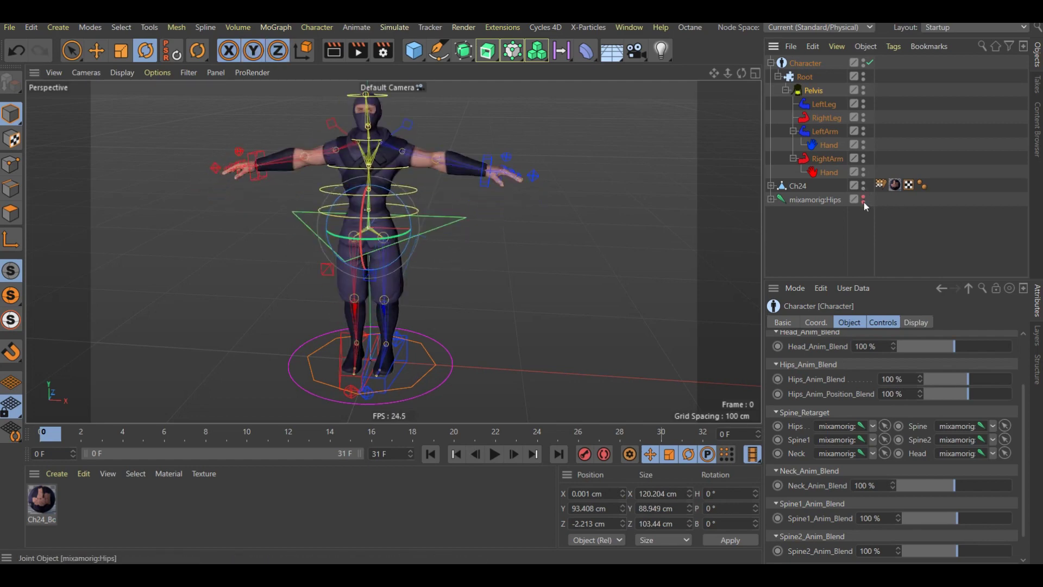
pyautogui.click(353, 200)
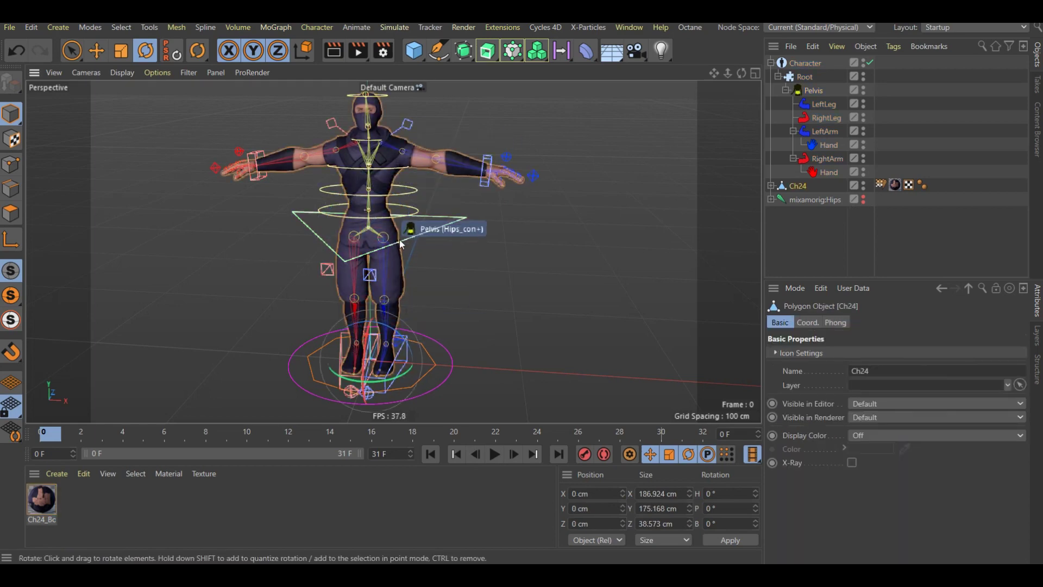
pyautogui.click(786, 68)
pyautogui.press('e')
pyautogui.moveTo(367, 163); pyautogui.dragTo(370, 193)
pyautogui.keyDown('alt'); pyautogui.moveTo(391, 392); pyautogui.dragTo(437, 393); pyautogui.keyUp('alt')
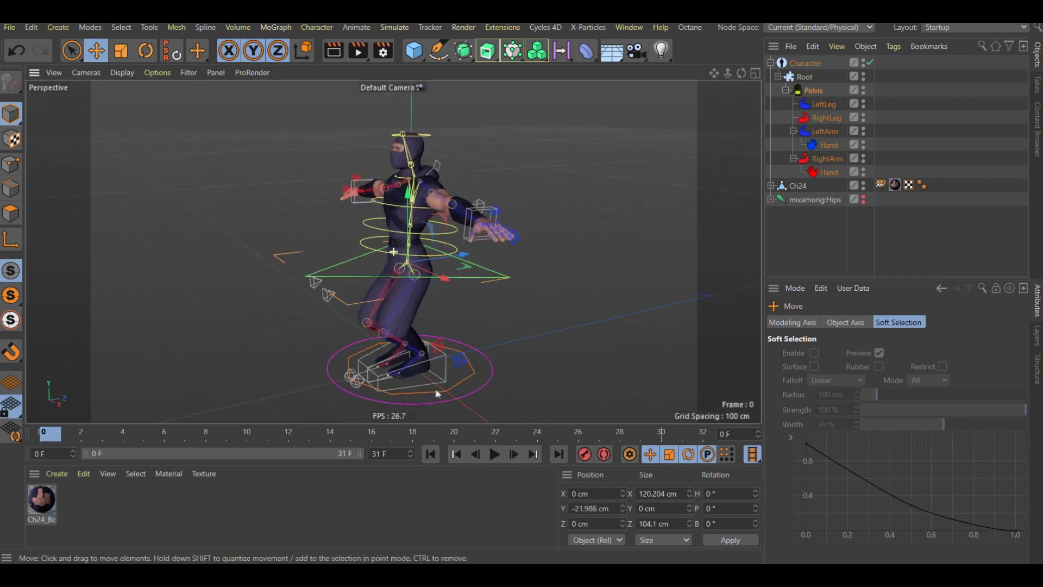
pyautogui.hotkey('ctrl', 'z')
pyautogui.hotkey('ctrl', 'z')
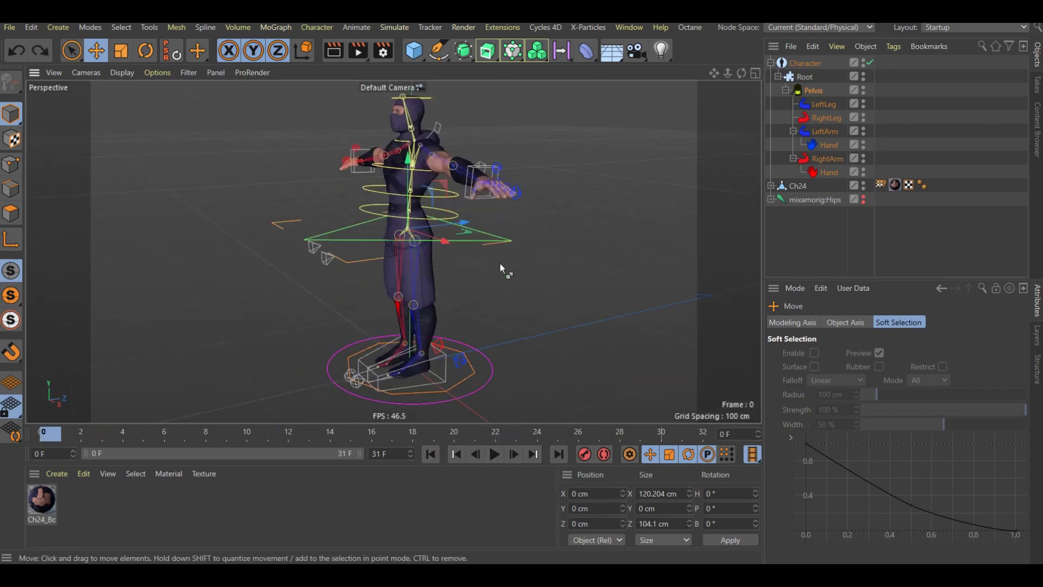
# - Move the left foot and left hand IK controllers, undoing the foot moves afterwards
pyautogui.click(460, 359)
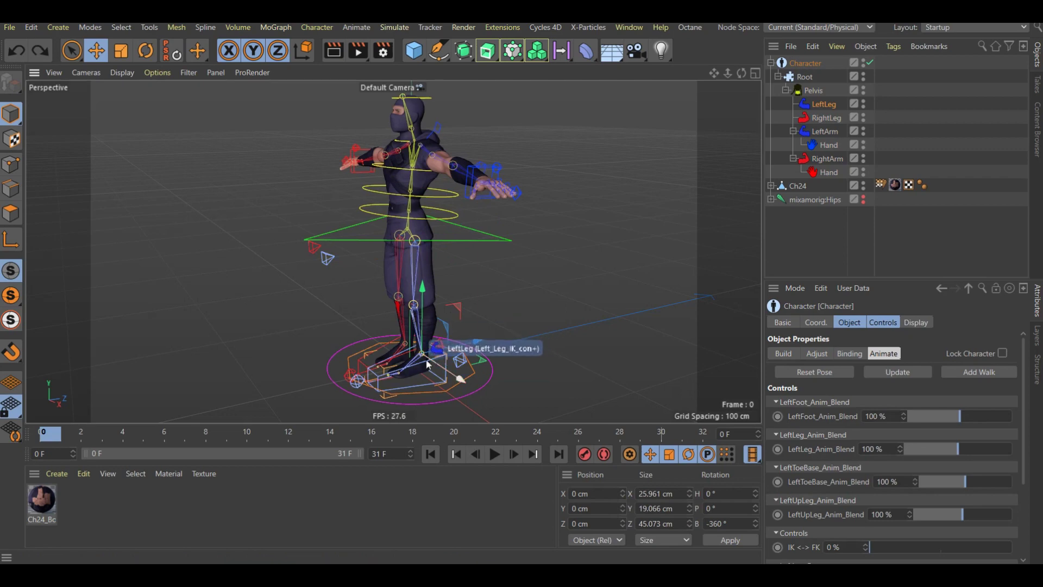
pyautogui.moveTo(496, 351); pyautogui.dragTo(424, 315)
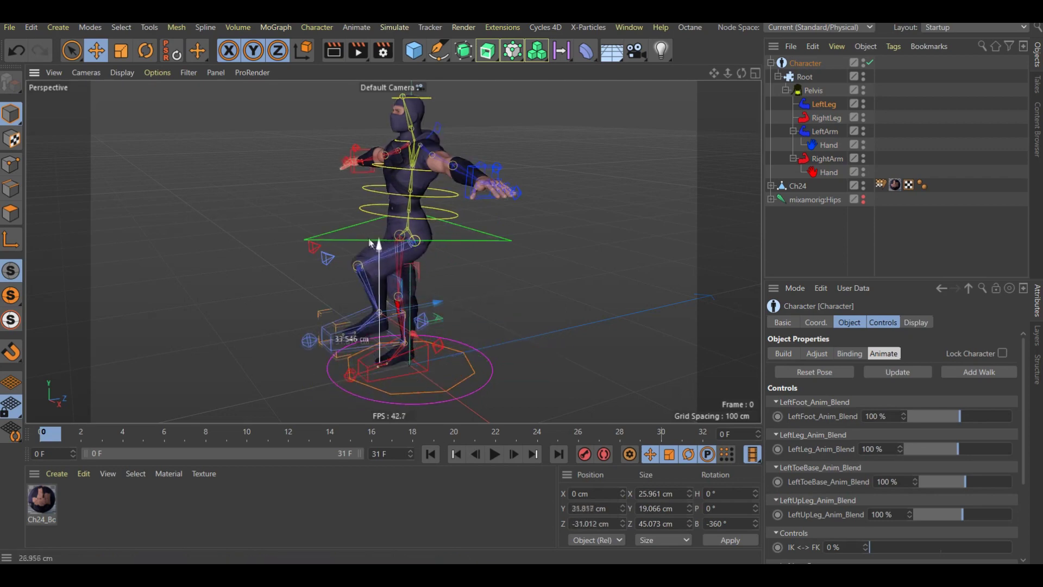
pyautogui.moveTo(424, 315); pyautogui.dragTo(383, 297)
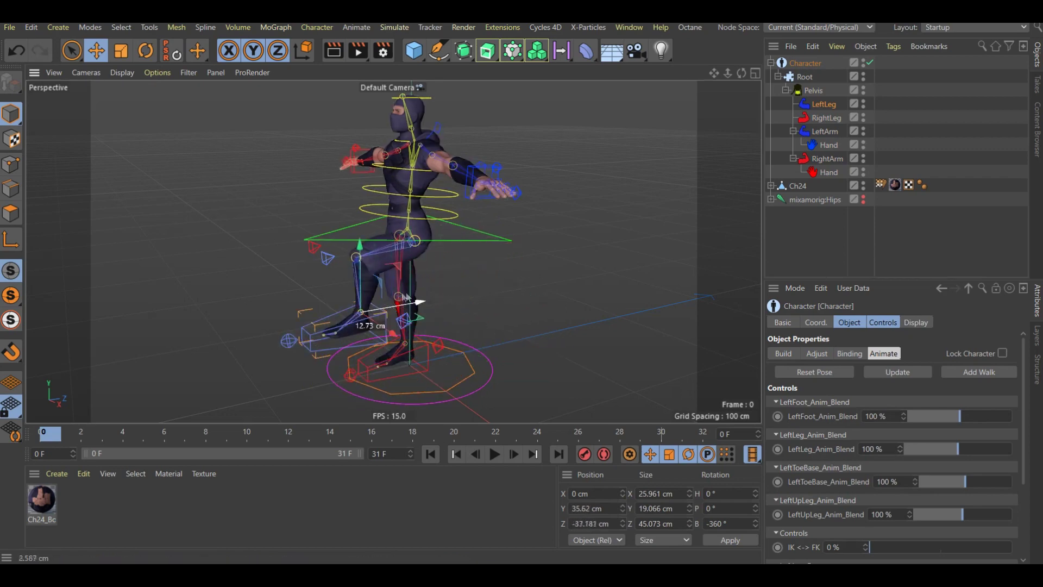
pyautogui.hotkey('ctrl', 'z')
pyautogui.hotkey('ctrl', 'z')
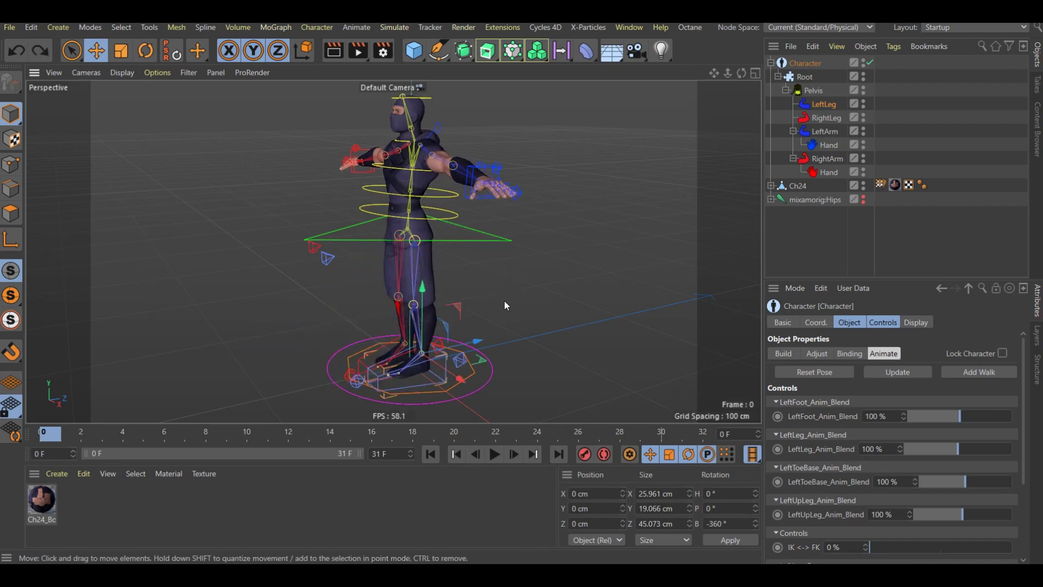
pyautogui.moveTo(493, 183)
pyautogui.mouseDown()
pyautogui.moveTo(499, 118)
pyautogui.moveTo(461, 237)
pyautogui.mouseUp()
pyautogui.moveTo(492, 133); pyautogui.dragTo(517, 130)
pyautogui.hotkey('ctrl', 'z')
pyautogui.scroll(3, 505, 179)
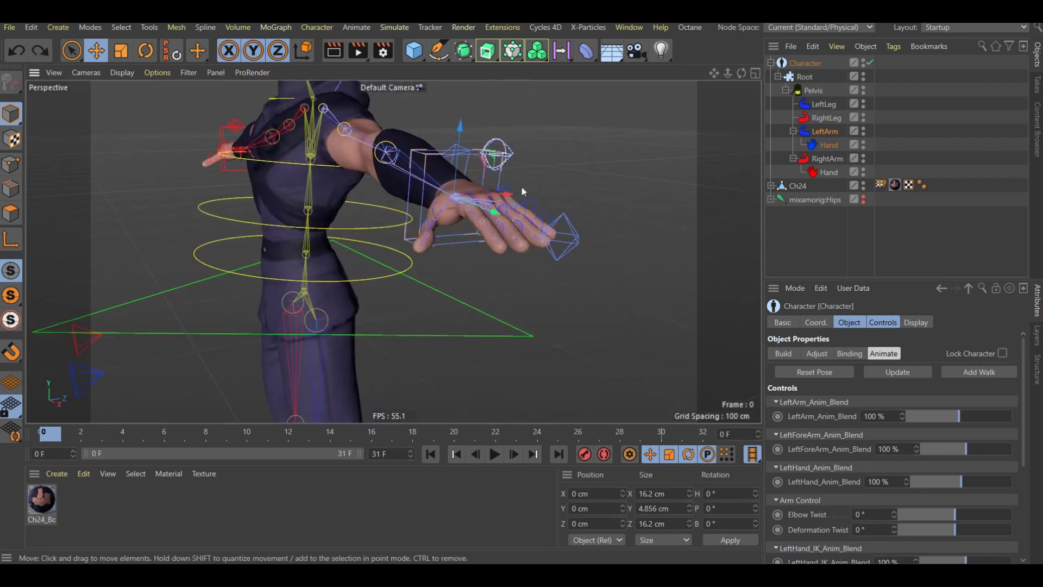
# - Select the left hand's finger controls and bend a finger joint about 63°
pyautogui.scroll(5, 519, 195)
pyautogui.click(521, 188)
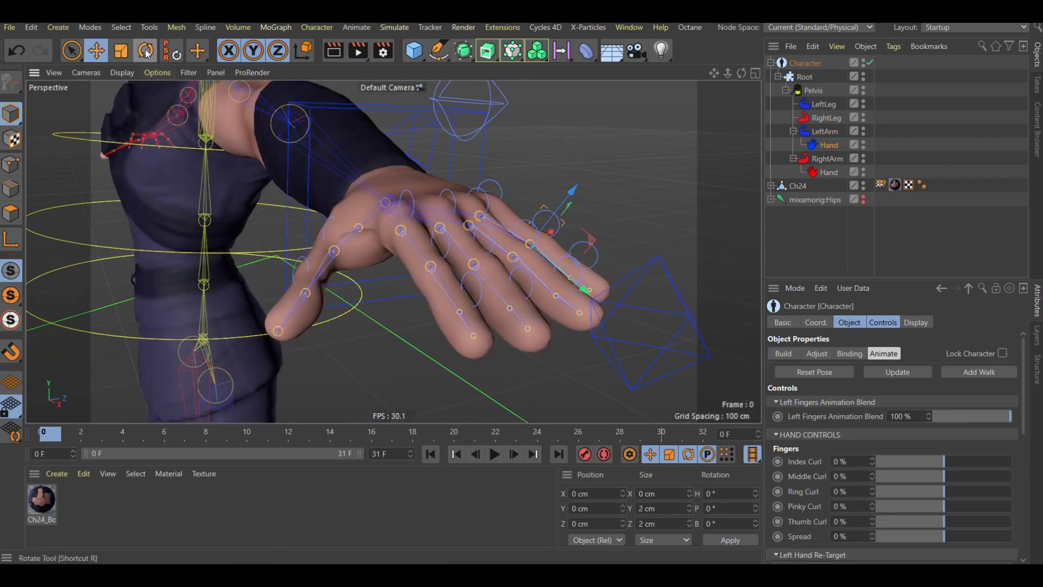
pyautogui.press('r')
pyautogui.click(530, 244)
pyautogui.moveTo(560, 256)
pyautogui.mouseDown()
pyautogui.moveTo(564, 272)
pyautogui.moveTo(549, 228)
pyautogui.mouseUp()
# - Orbit to the front of the hand, curl a finger about 39°, then ease it back
pyautogui.click(481, 290)
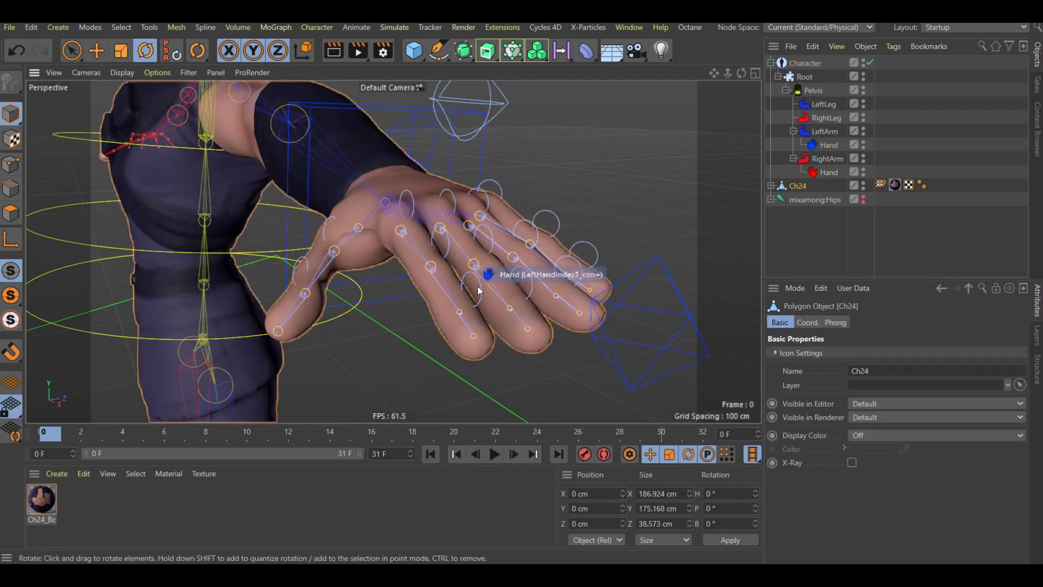
pyautogui.scroll(3, 481, 290)
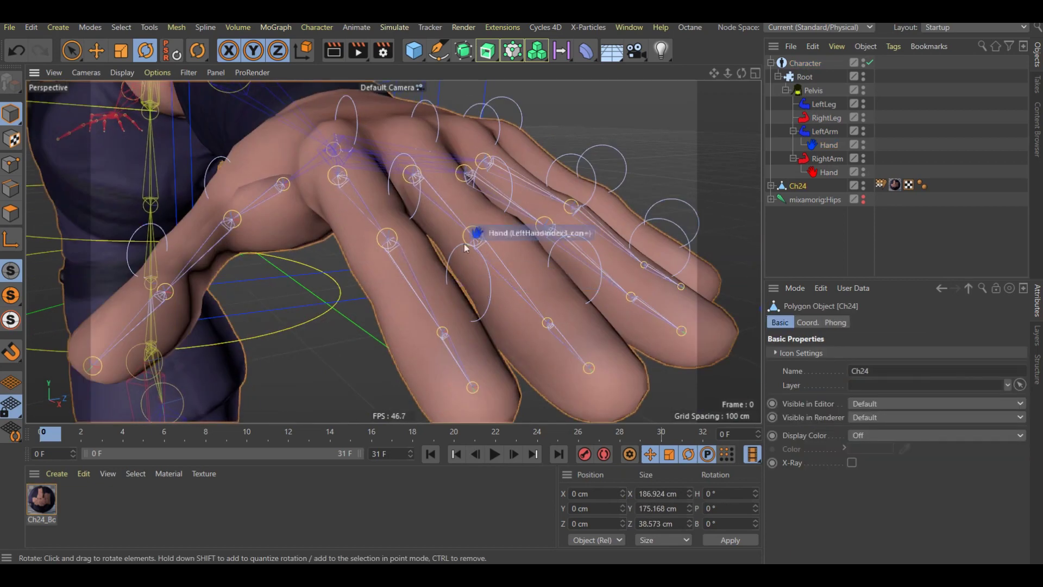
pyautogui.scroll(-1, 471, 249)
pyautogui.scroll(-2, 462, 255)
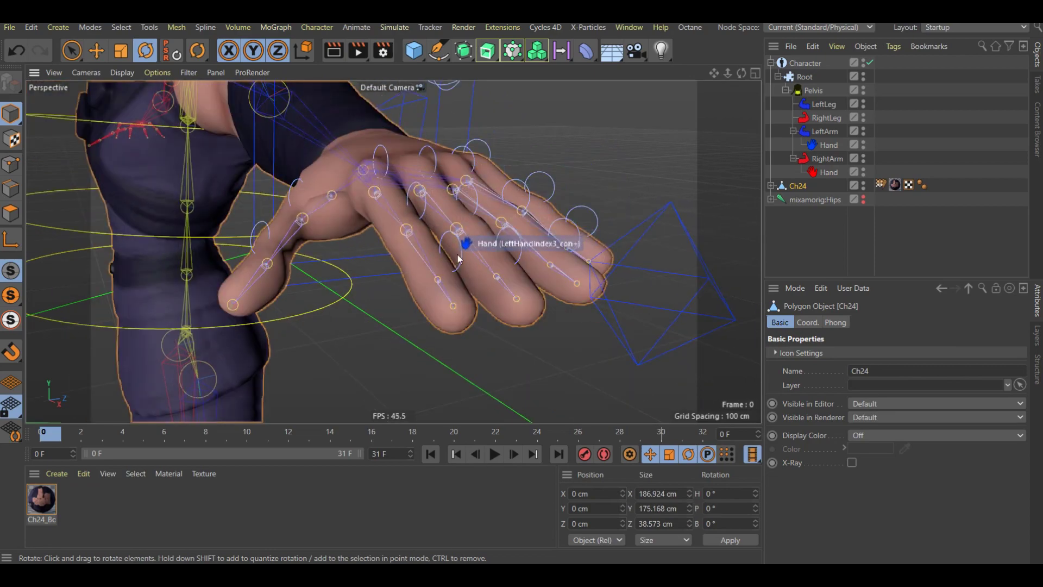
pyautogui.keyDown('alt'); pyautogui.moveTo(462, 258); pyautogui.dragTo(447, 259); pyautogui.keyUp('alt')
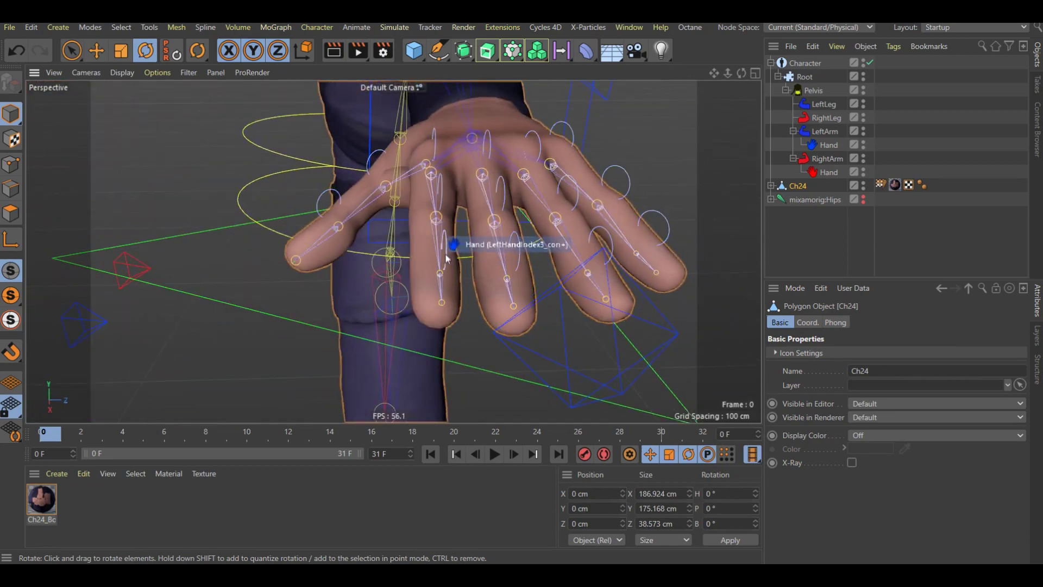
pyautogui.scroll(1, 447, 257)
pyautogui.scroll(1, 449, 254)
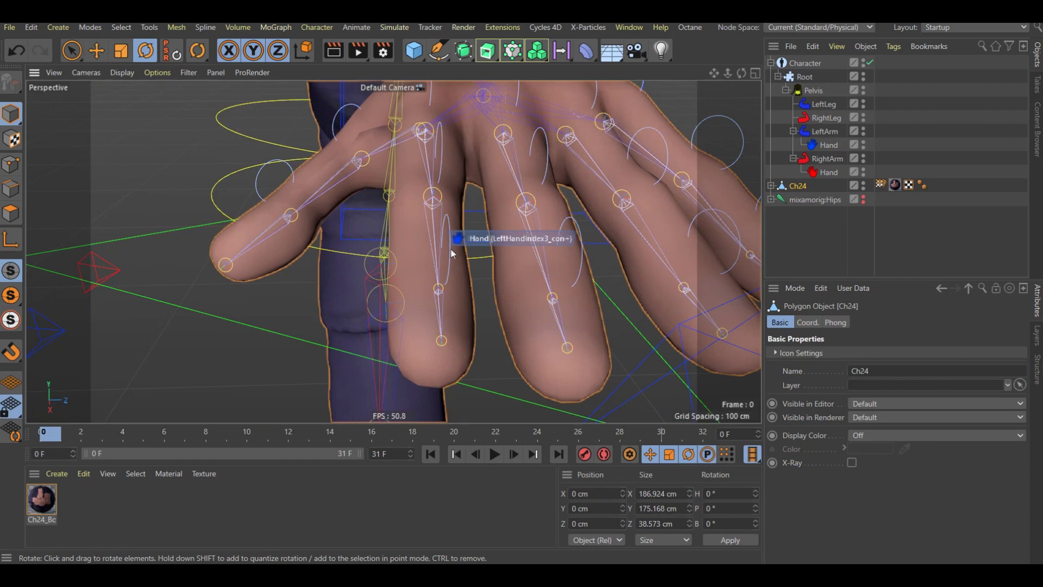
pyautogui.click(451, 249)
pyautogui.moveTo(442, 274); pyautogui.dragTo(446, 293)
pyautogui.moveTo(419, 251); pyautogui.dragTo(405, 187)
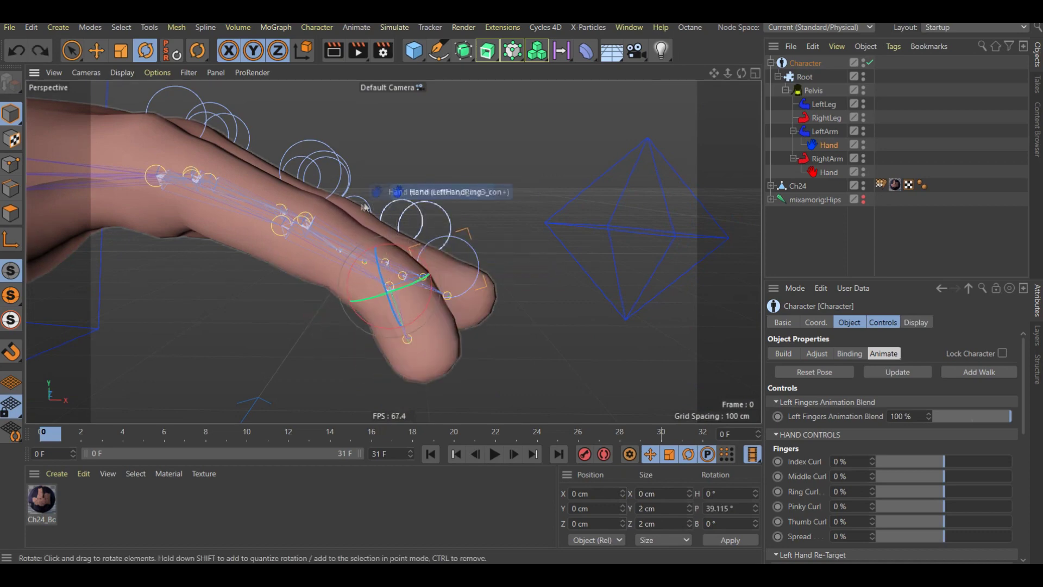
# - Bend the LeftHandIndex2 finger down about 82°, then undo it
pyautogui.click(300, 197)
pyautogui.moveTo(299, 197); pyautogui.dragTo(302, 242)
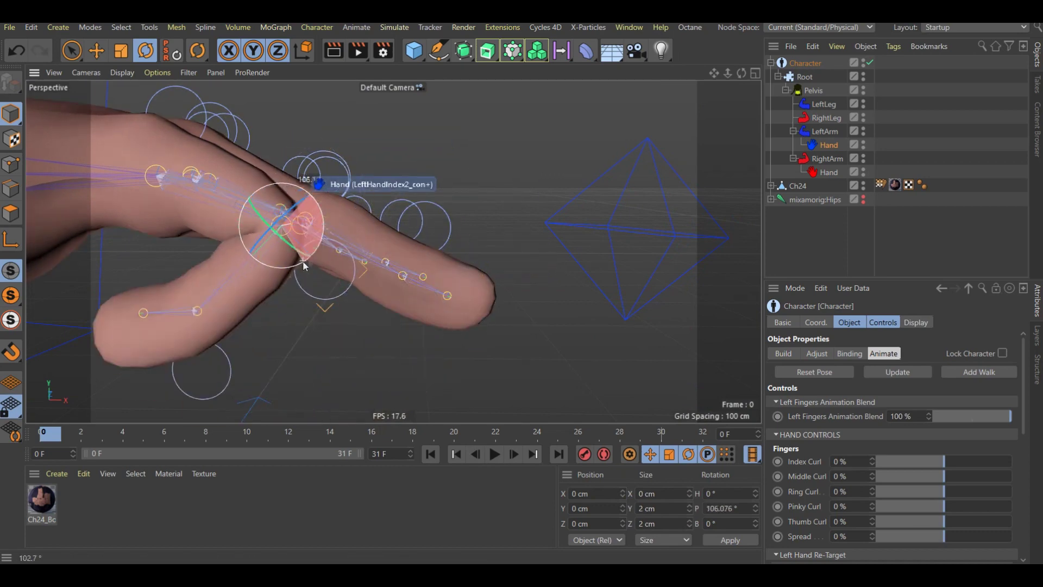
pyautogui.hotkey('ctrl', 'z')
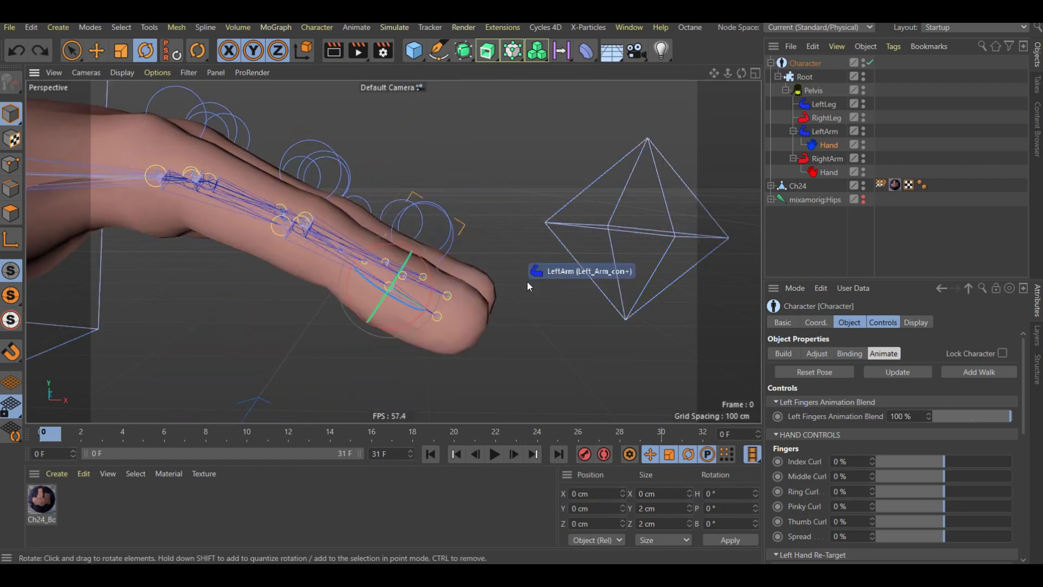
pyautogui.scroll(-5, 527, 281)
pyautogui.click(200, 257)
pyautogui.scroll(3, 199, 255)
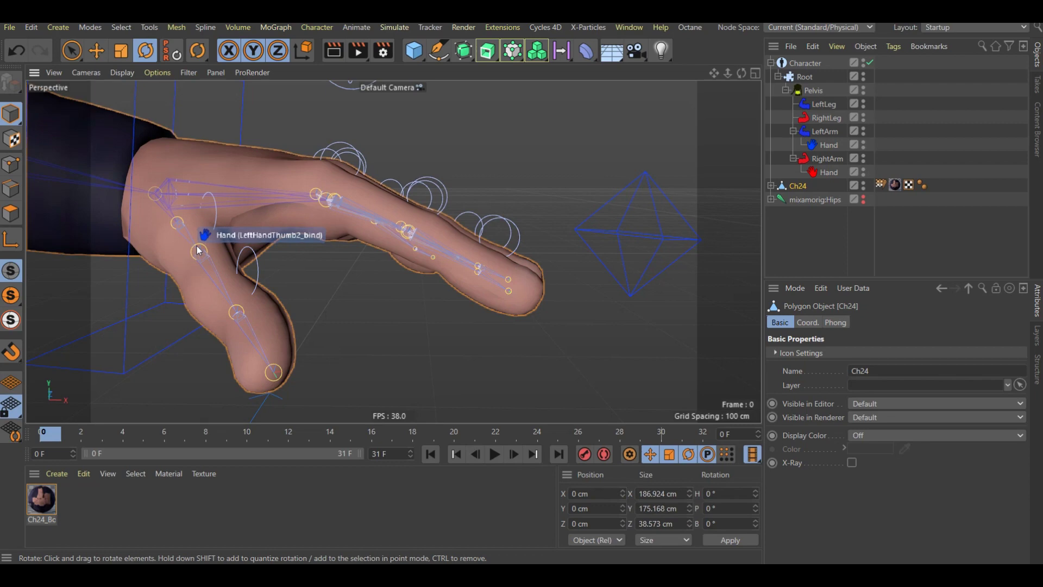
pyautogui.scroll(2, 198, 250)
pyautogui.scroll(2, 194, 246)
pyautogui.scroll(-1, 210, 238)
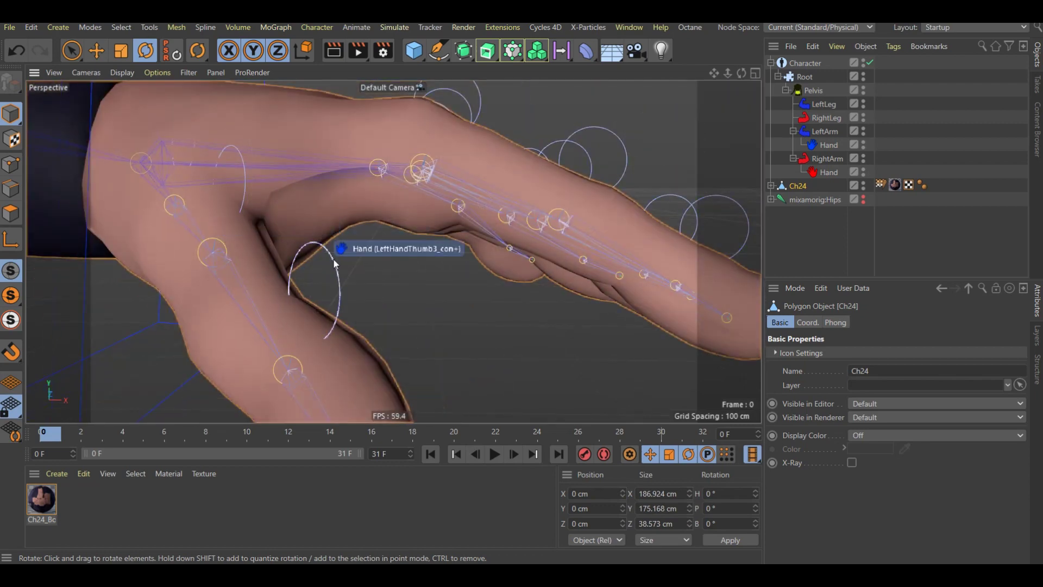
# - Rotate the thumb about 56°, undo it, and orbit out to the whole ninja
pyautogui.click(334, 264)
pyautogui.scroll(-3, 181, 233)
pyautogui.moveTo(233, 341)
pyautogui.mouseDown()
pyautogui.moveTo(258, 359)
pyautogui.moveTo(292, 350)
pyautogui.mouseUp()
pyautogui.hotkey('ctrl', 'z')
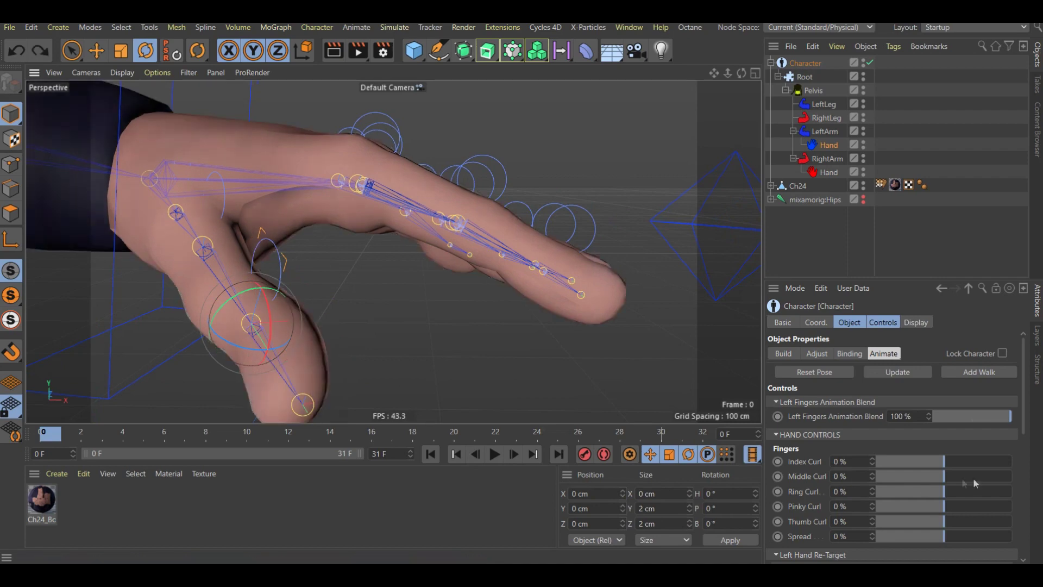
pyautogui.scroll(-3, 543, 218)
pyautogui.scroll(-3, 635, 171)
pyautogui.scroll(-3, 667, 332)
pyautogui.keyDown('alt'); pyautogui.moveTo(666, 332); pyautogui.dragTo(398, 228); pyautogui.keyUp('alt')
pyautogui.click(337, 116)
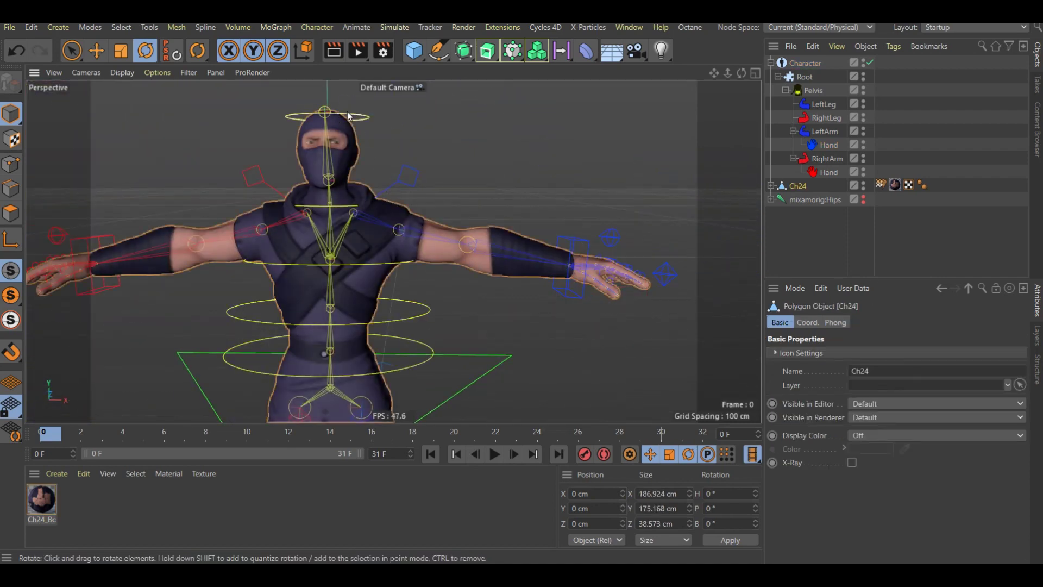
# - Tilt the head sideways and then backwards, undoing each, and orbit to an angled view
pyautogui.moveTo(362, 158); pyautogui.dragTo(354, 154)
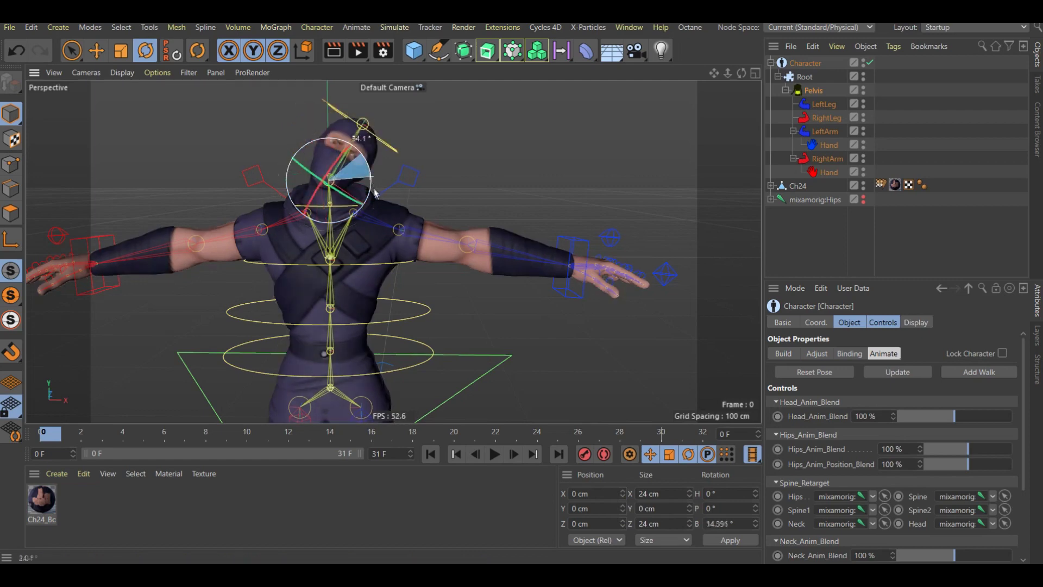
pyautogui.hotkey('ctrl', 'z')
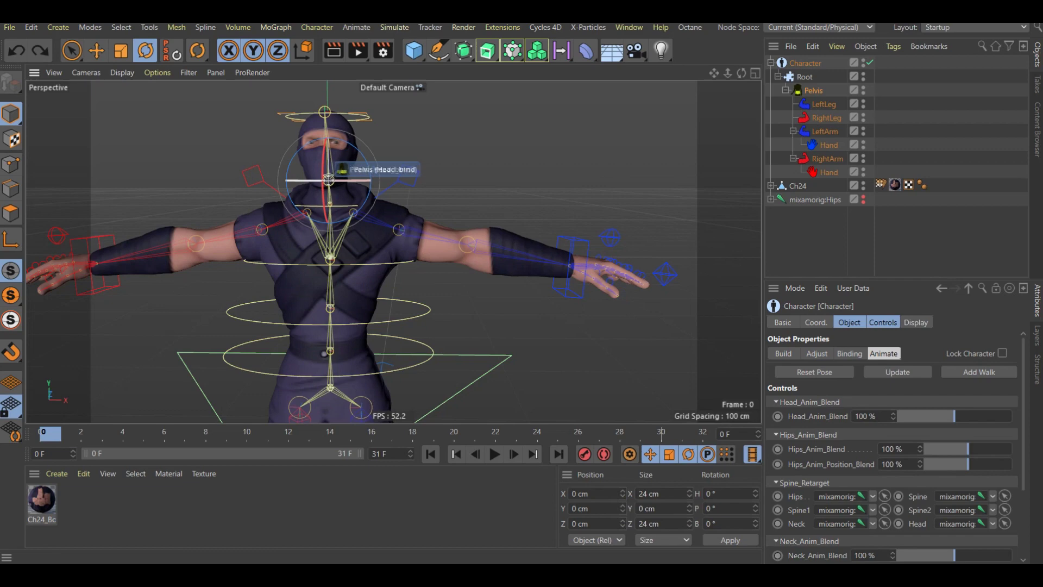
pyautogui.moveTo(322, 173)
pyautogui.mouseDown()
pyautogui.moveTo(334, 110)
pyautogui.moveTo(319, 201)
pyautogui.mouseUp()
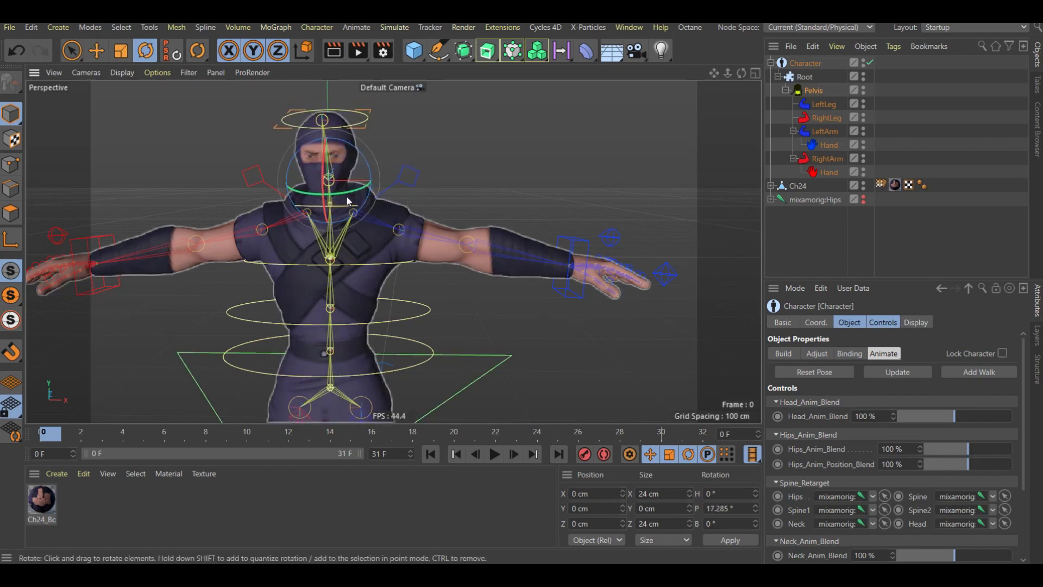
pyautogui.hotkey('ctrl', 'z')
pyautogui.scroll(-5, 341, 192)
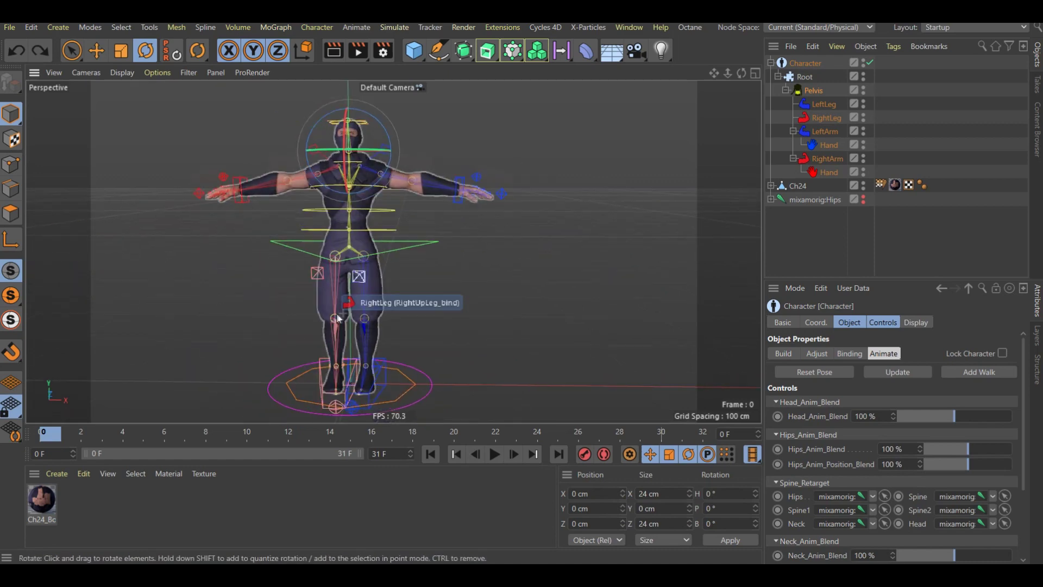
pyautogui.keyDown('alt'); pyautogui.moveTo(341, 192); pyautogui.dragTo(446, 314); pyautogui.keyUp('alt')
pyautogui.click(628, 28)
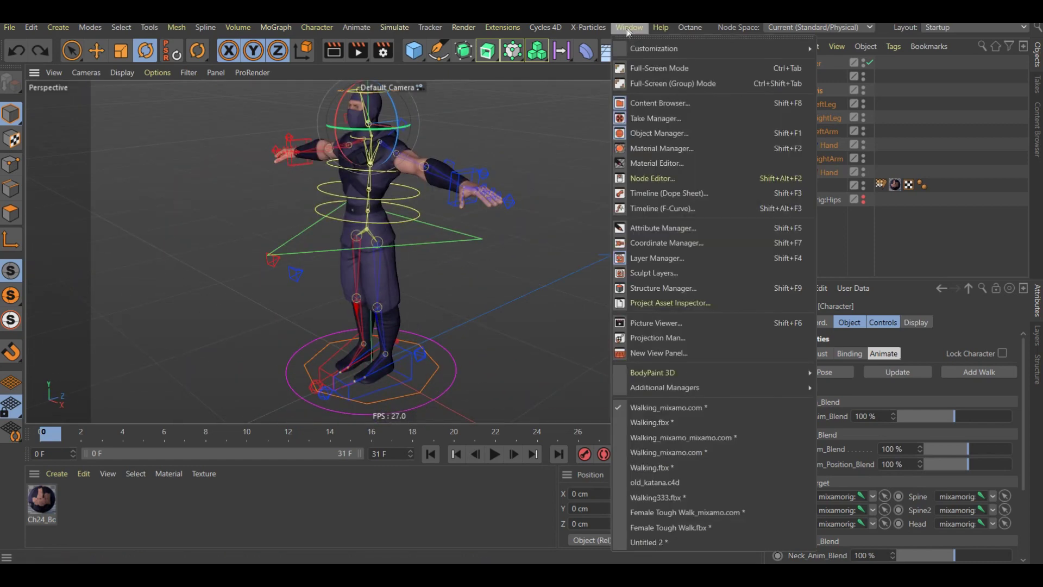
# - Enable the character's animation track in the Dope Sheet timeline
pyautogui.click(653, 194)
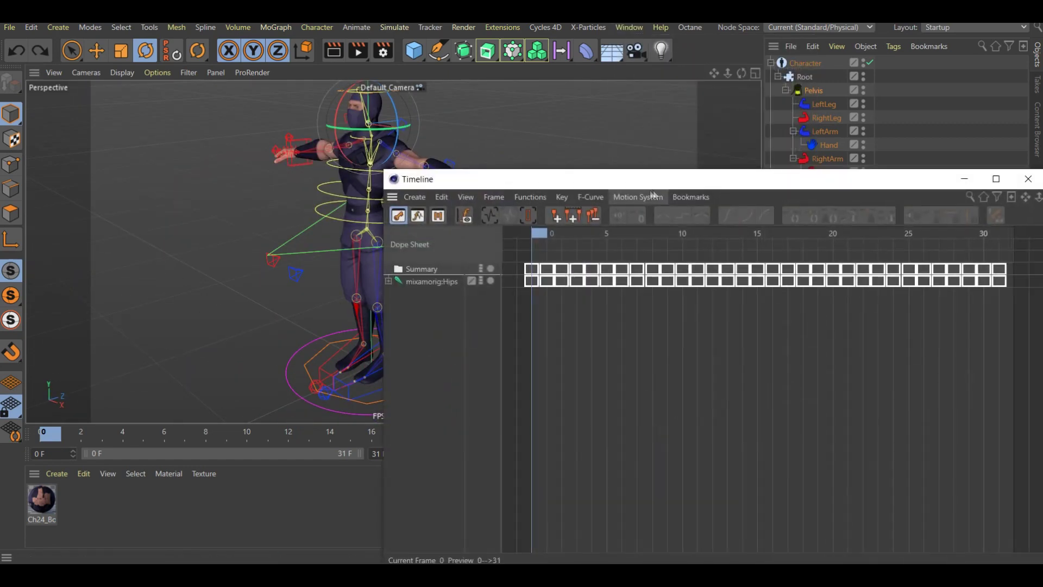
pyautogui.click(481, 281)
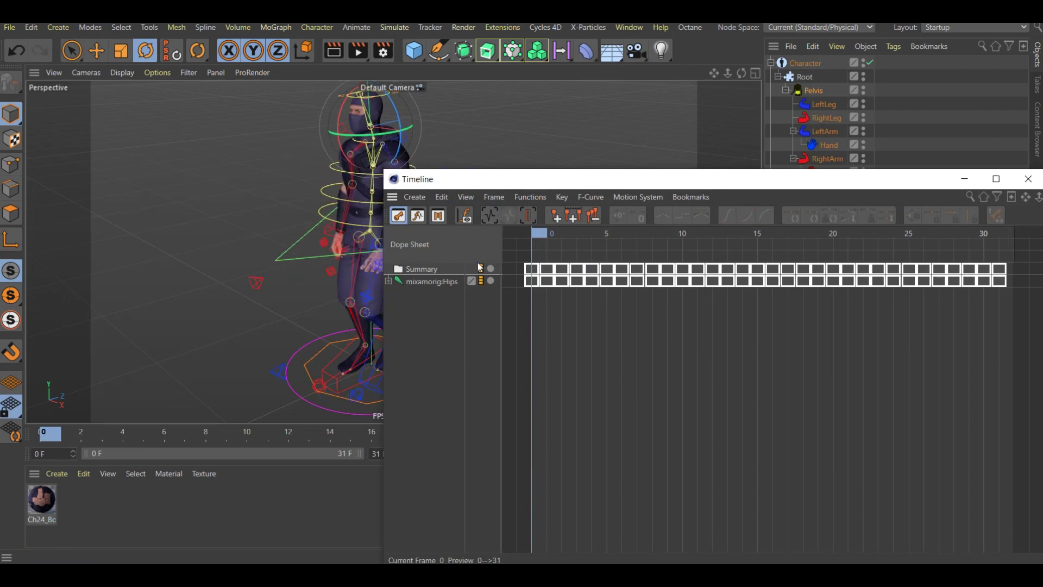
pyautogui.click(1035, 185)
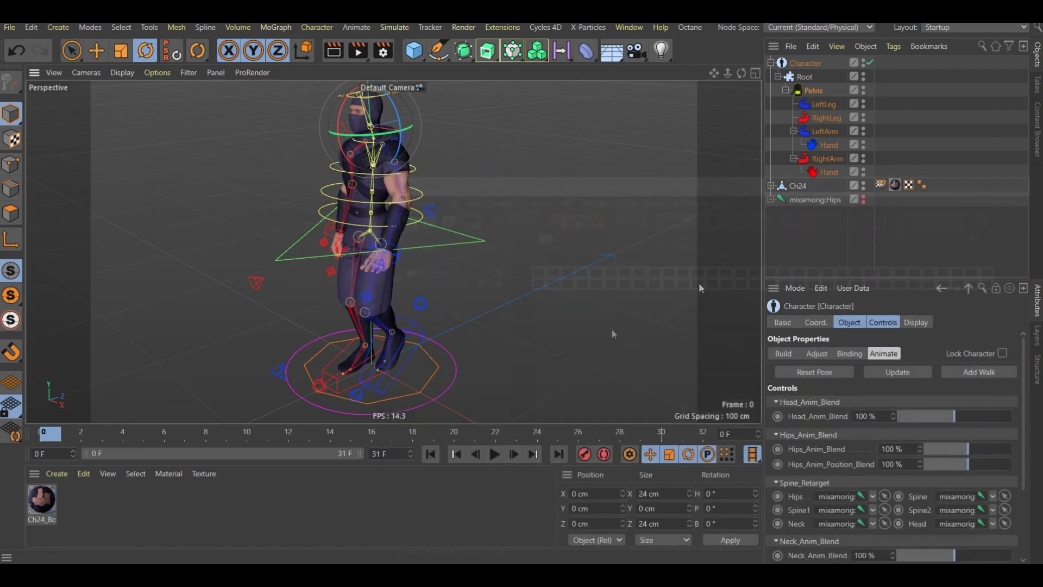
# - Play the walk animation, stop it, and rewind to frame 0
pyautogui.click(496, 455)
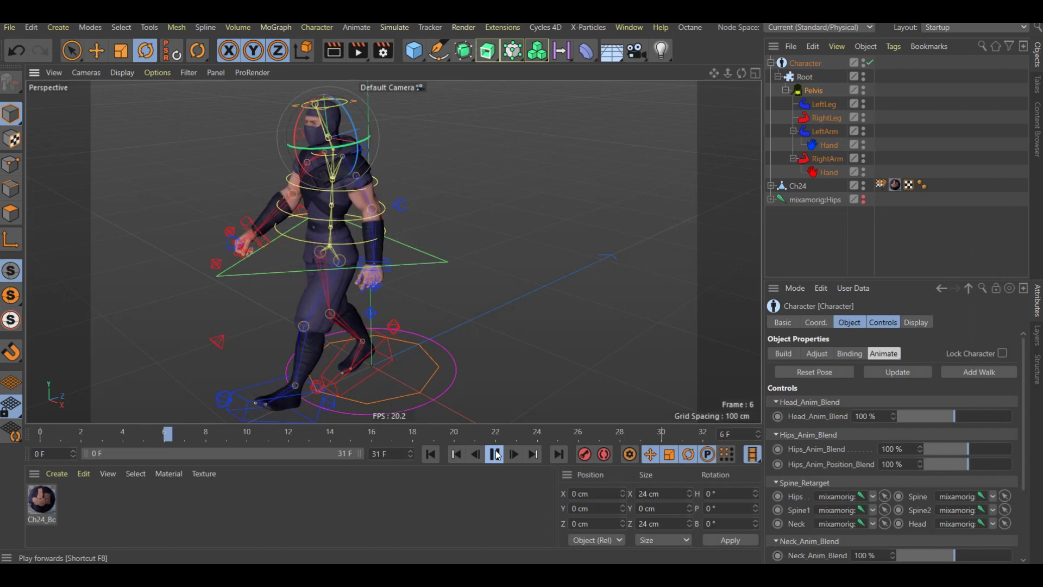
pyautogui.scroll(-3, 475, 302)
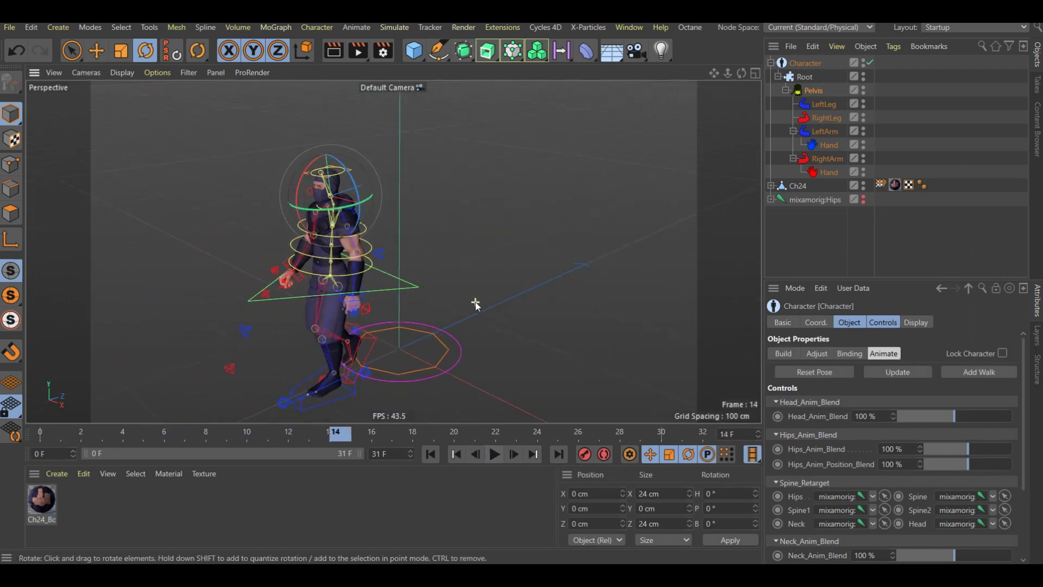
pyautogui.scroll(-2, 637, 123)
pyautogui.click(495, 455)
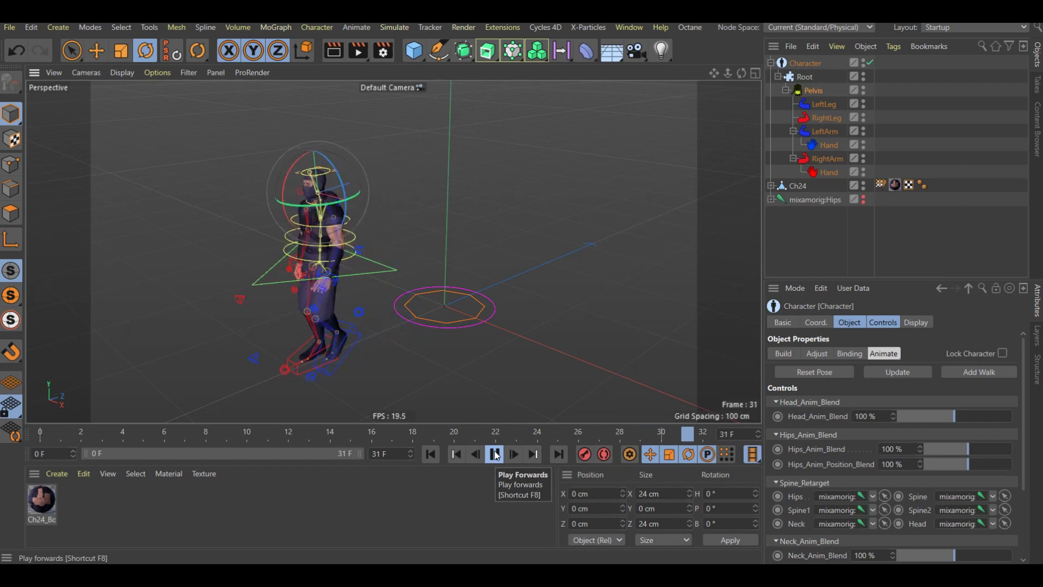
pyautogui.click(495, 454)
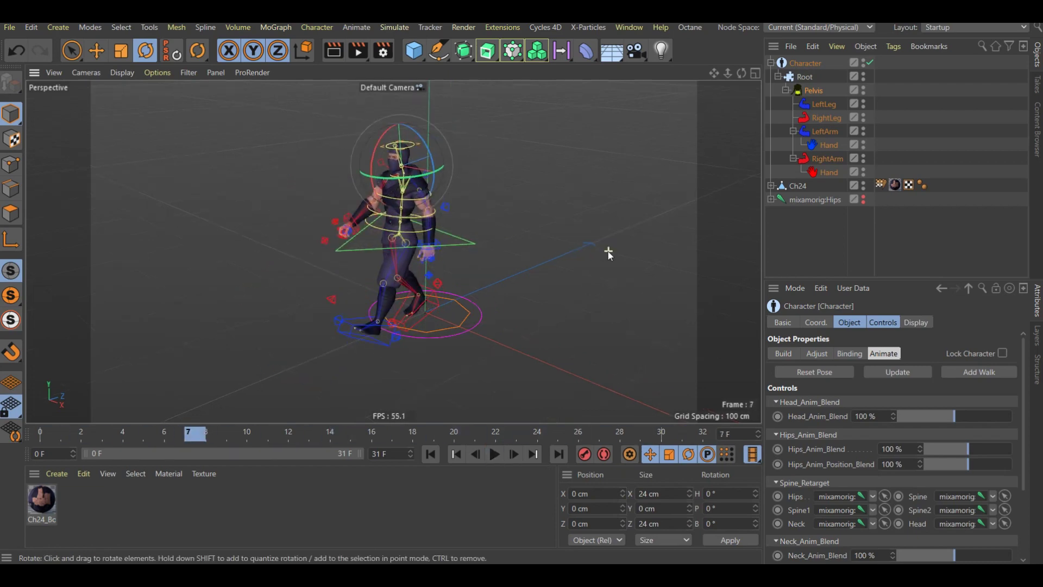
pyautogui.hotkey('shift', 'f')
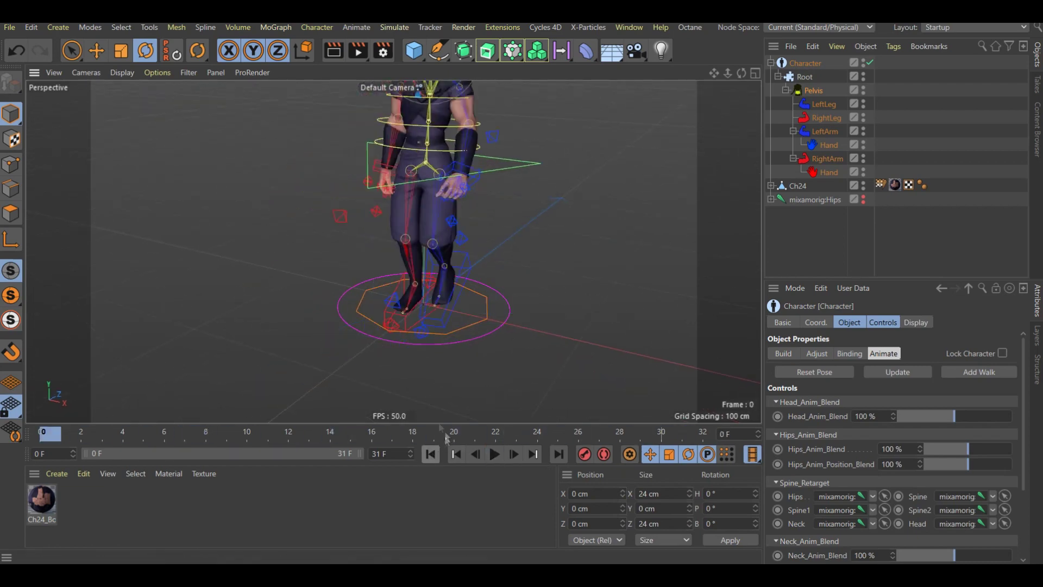
# - Undo the trial head tilts so the head faces forward, then deselect the head controller
pyautogui.scroll(5, 456, 215)
pyautogui.moveTo(456, 215); pyautogui.dragTo(407, 266)
pyautogui.hotkey('ctrl', 'z')
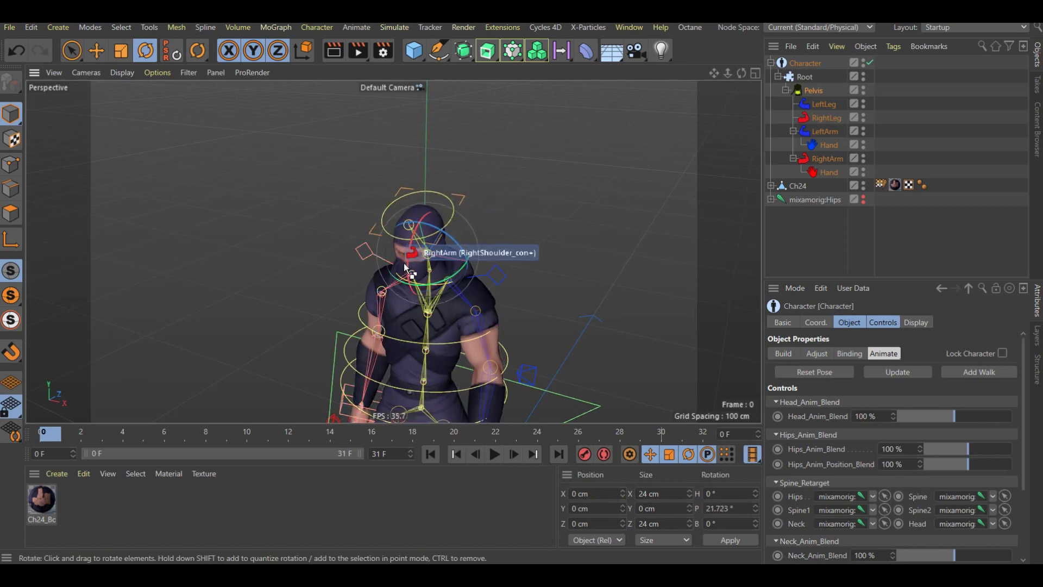
pyautogui.moveTo(509, 331)
pyautogui.keyDown('alt'); pyautogui.mouseDown()
pyautogui.moveTo(518, 320)
pyautogui.moveTo(478, 257)
pyautogui.moveTo(434, 278)
pyautogui.moveTo(455, 272)
pyautogui.mouseUp(); pyautogui.keyUp('alt')
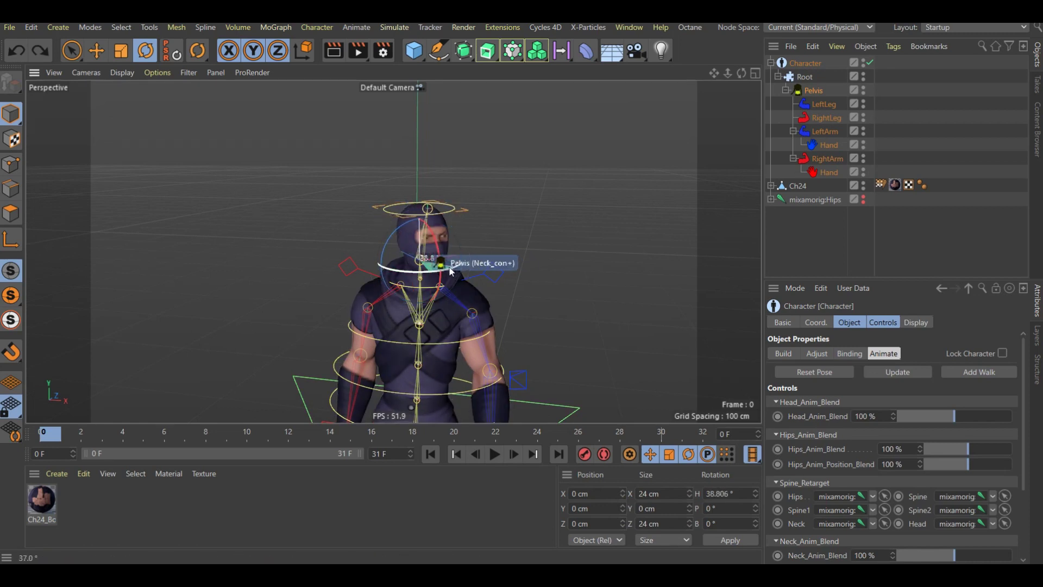
pyautogui.hotkey('ctrl', 'z')
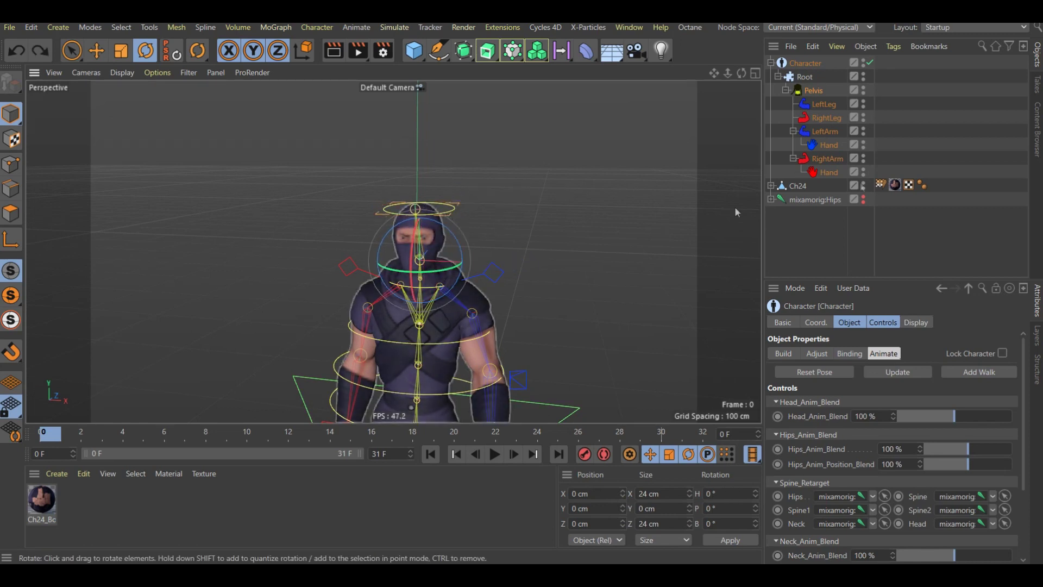
pyautogui.click(805, 64)
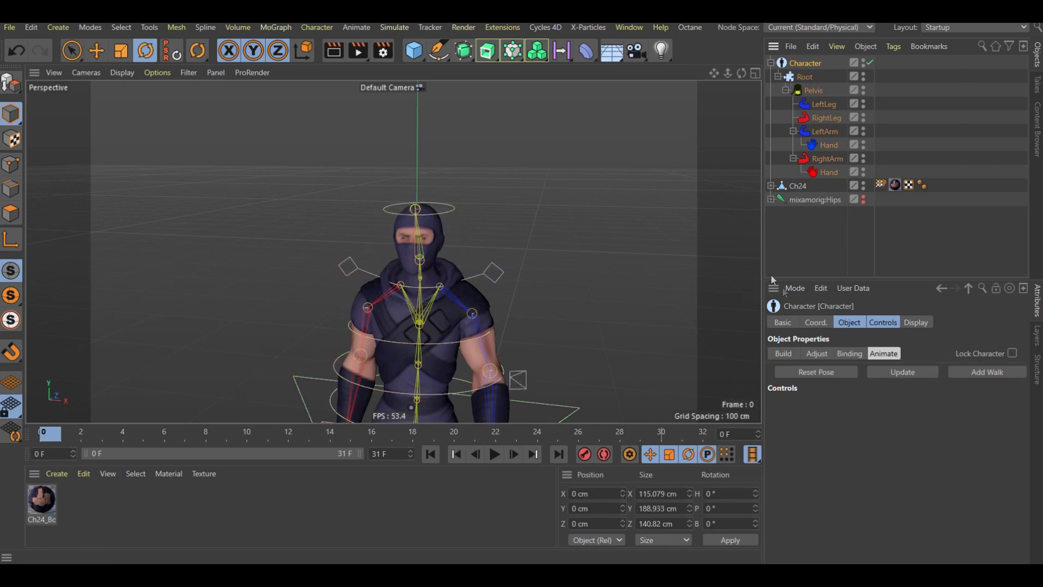
# - Set the Character's Object Manager display to Controllers and view Head_con+'s coordinates
pyautogui.click(912, 323)
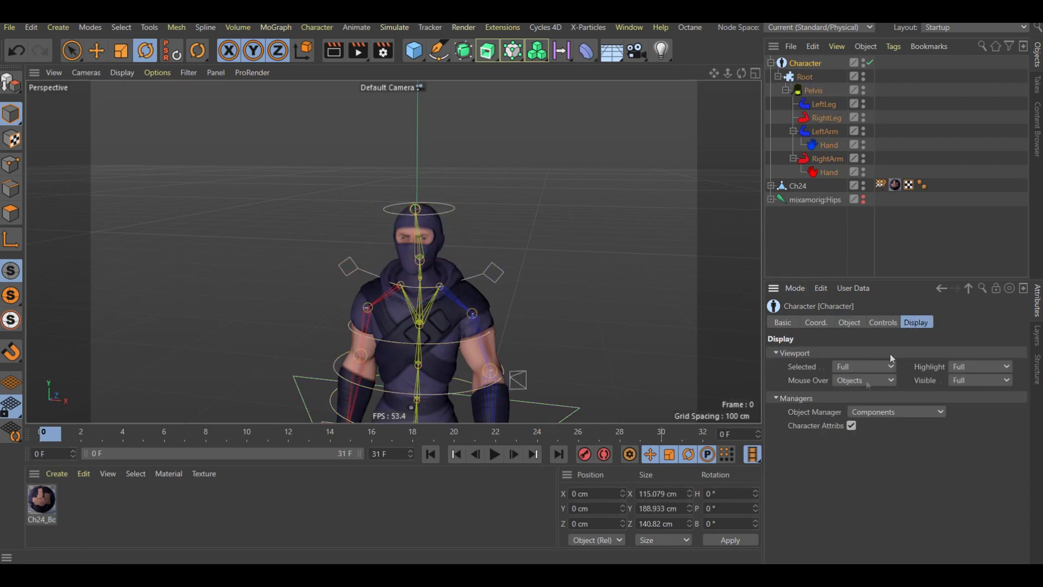
pyautogui.click(886, 411)
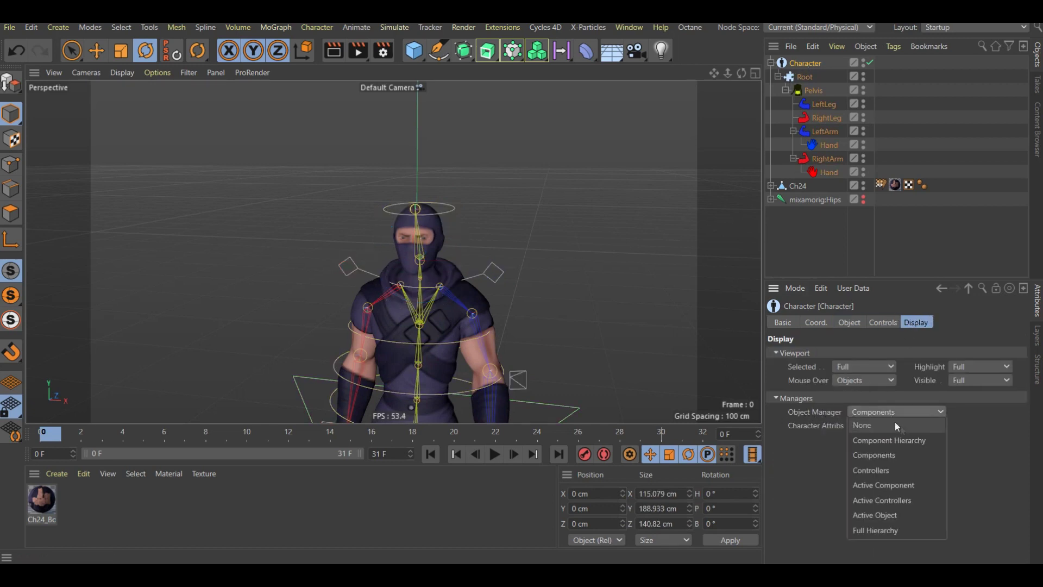
pyautogui.click(878, 471)
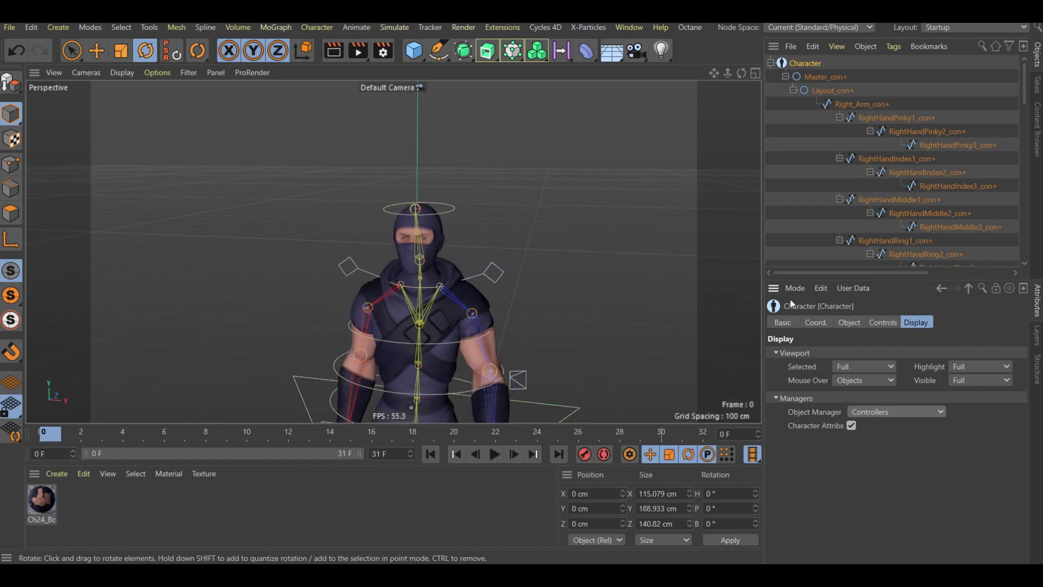
pyautogui.moveTo(1027, 93); pyautogui.dragTo(1014, 248)
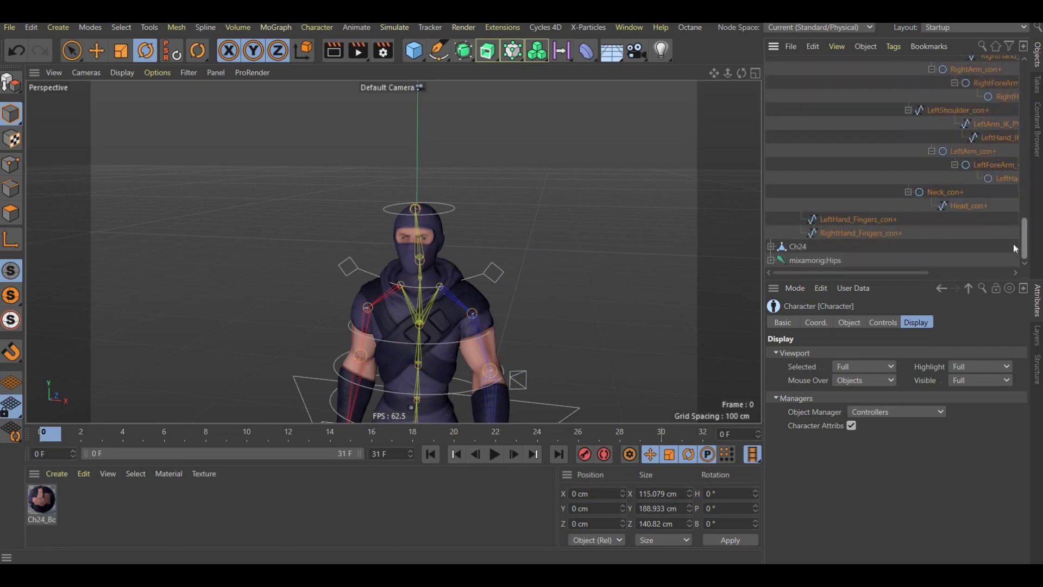
pyautogui.click(960, 204)
pyautogui.moveTo(977, 211); pyautogui.dragTo(919, 207)
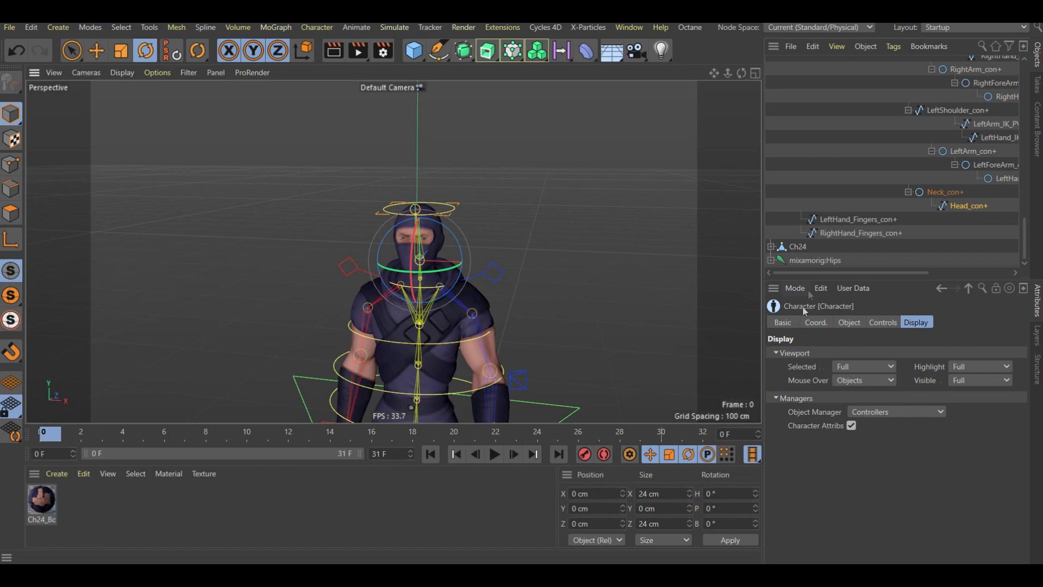
pyautogui.click(812, 322)
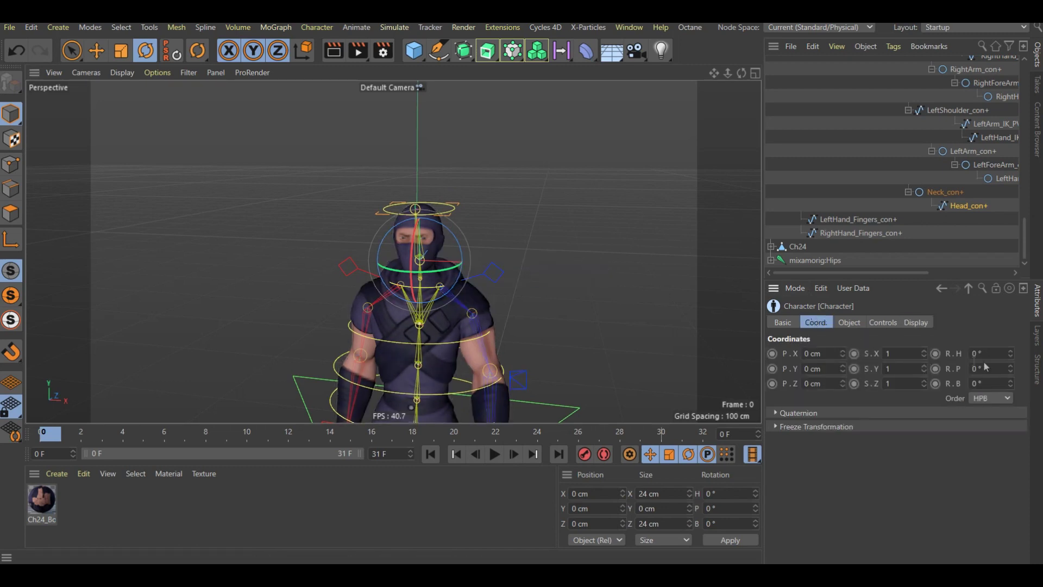
# - Test-turn the head, undo it, and keyframe the forward-facing head at frame 0
pyautogui.moveTo(424, 274)
pyautogui.mouseDown()
pyautogui.moveTo(471, 270)
pyautogui.moveTo(372, 260)
pyautogui.moveTo(456, 270)
pyautogui.mouseUp()
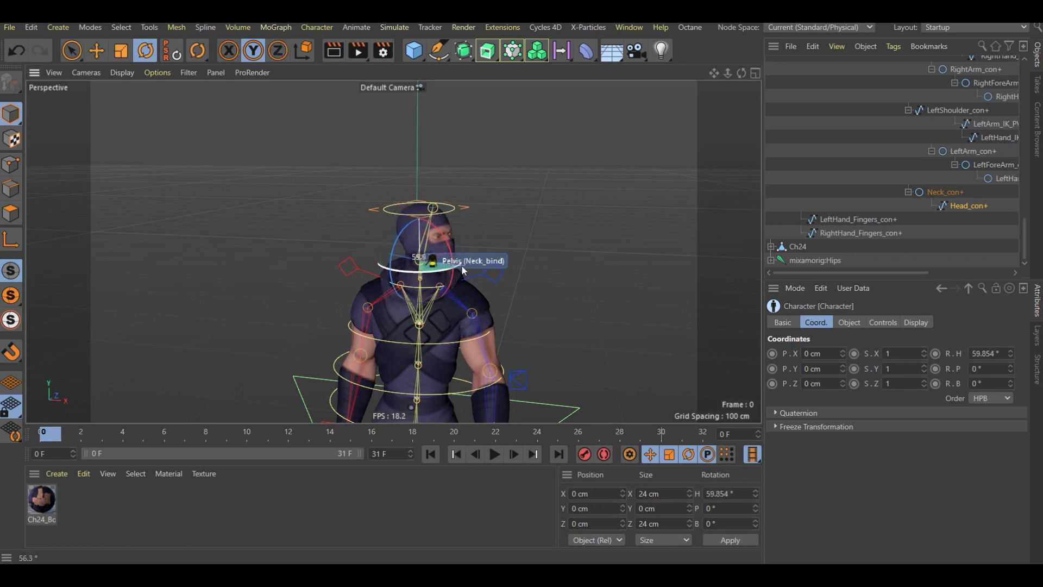
pyautogui.moveTo(462, 266); pyautogui.dragTo(462, 265)
pyautogui.hotkey('ctrl', 'z')
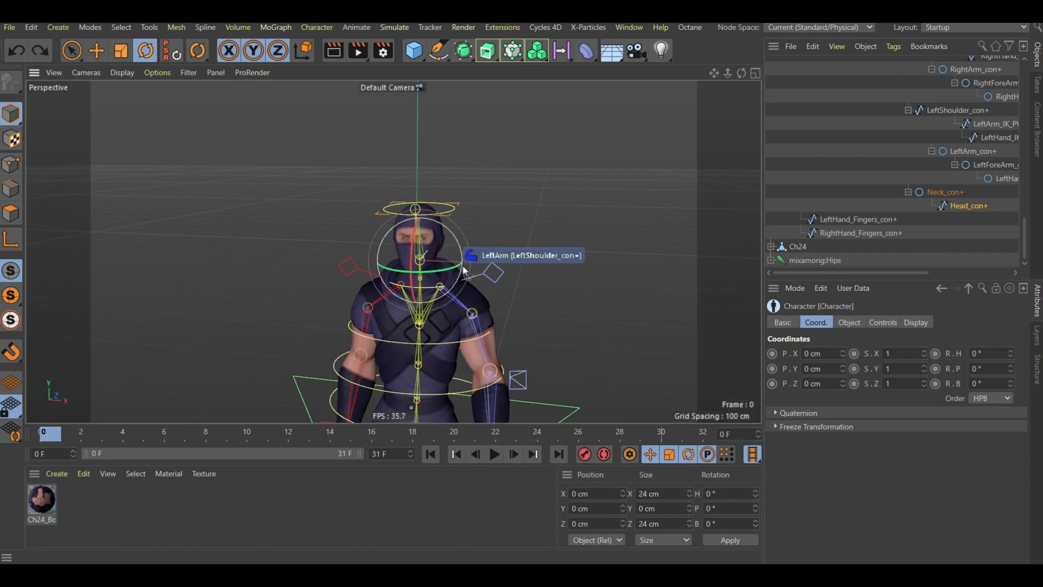
pyautogui.click(935, 354)
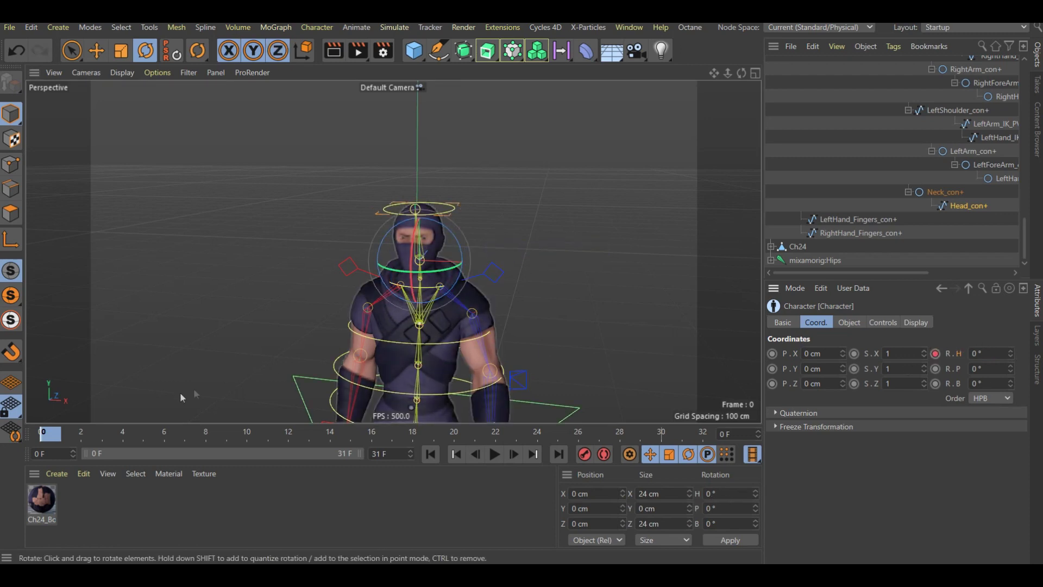
# - Key the head turned about 43° at frame 11 and back to 0° R.H at frame 22
pyautogui.click(496, 454)
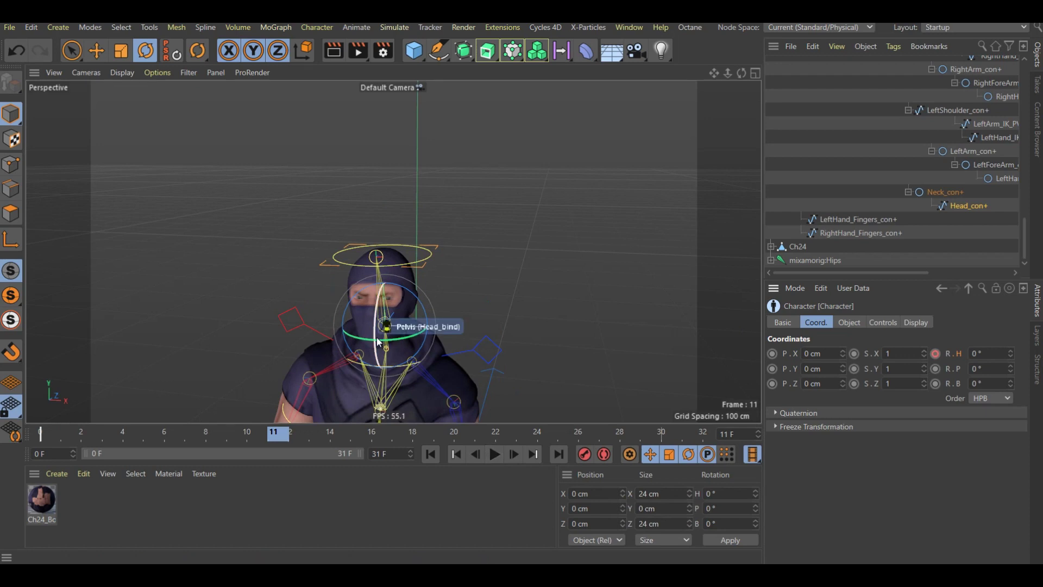
pyautogui.moveTo(379, 340); pyautogui.dragTo(420, 341)
pyautogui.click(936, 353)
pyautogui.scroll(-3, 491, 314)
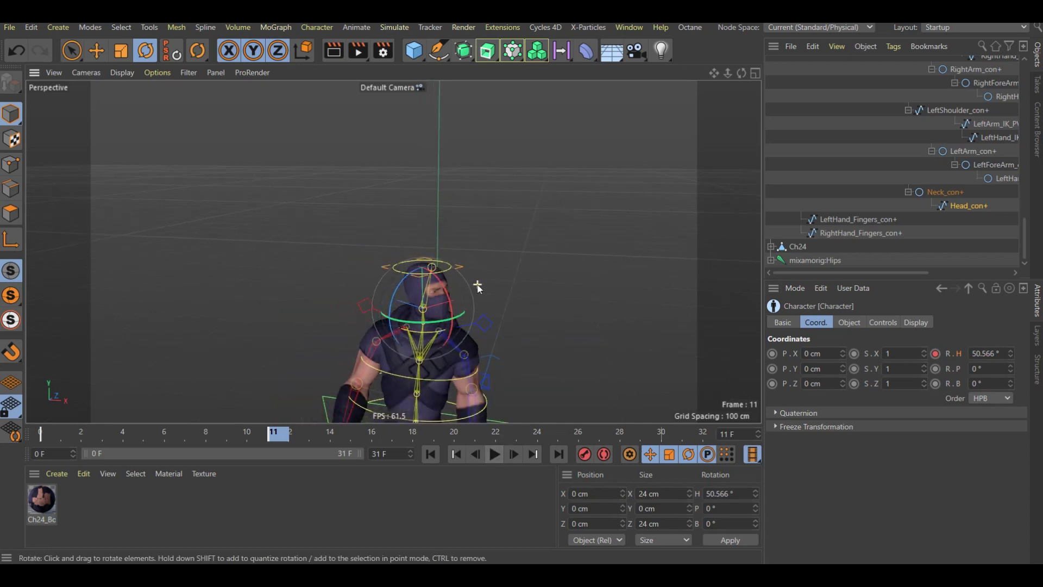
pyautogui.scroll(-2, 477, 284)
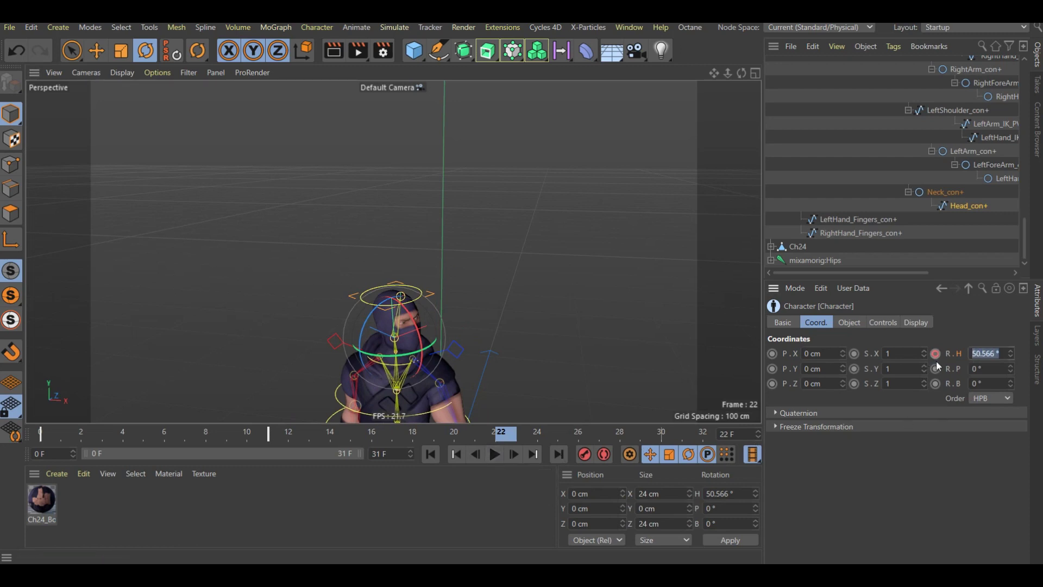
pyautogui.write('0')
pyautogui.press('Return')
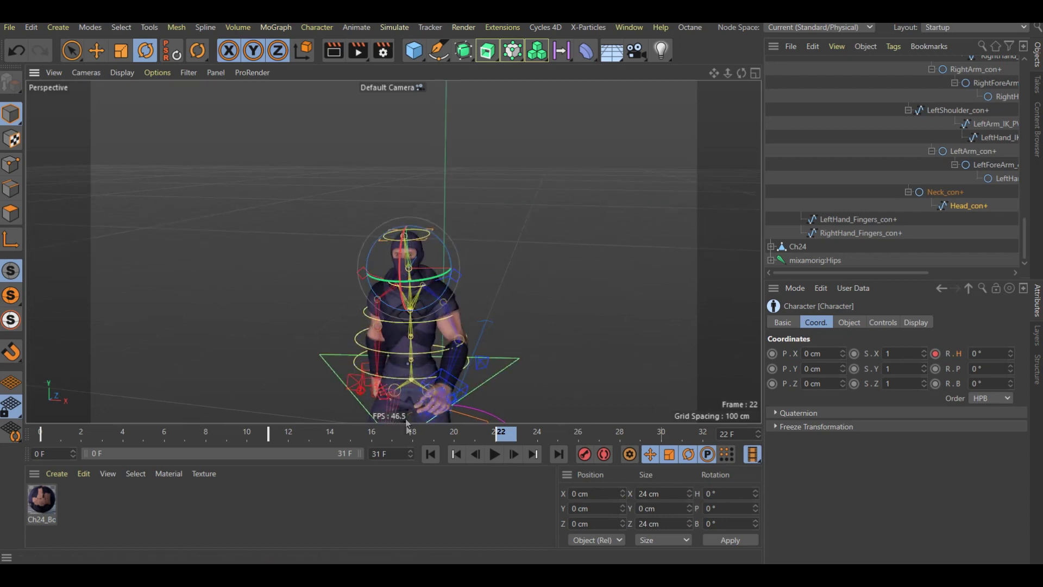
pyautogui.click(431, 455)
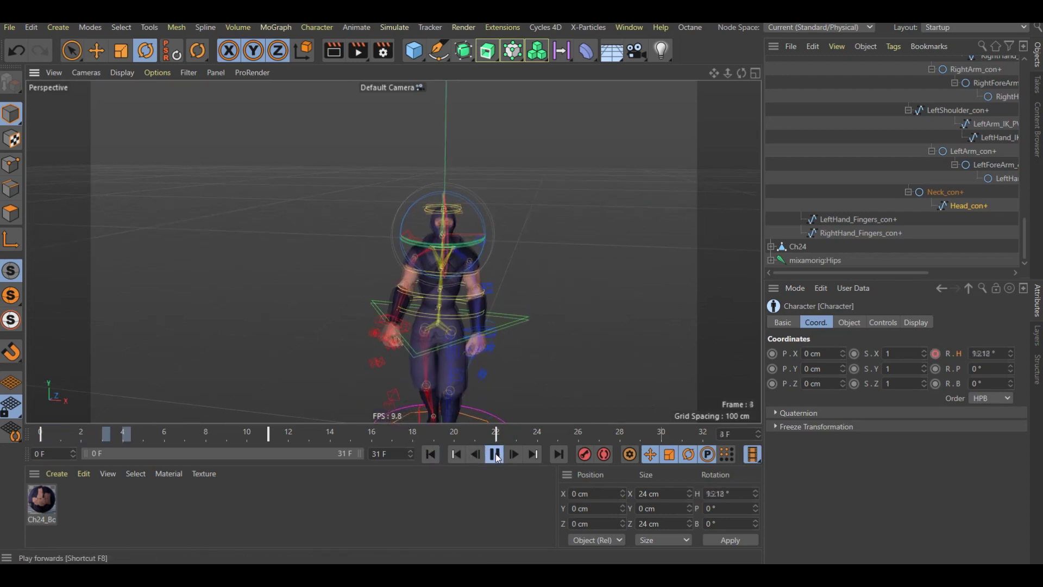
# - Play the animation from the first frame to frame 30, then orbit to a three-quarter view
pyautogui.click(496, 456)
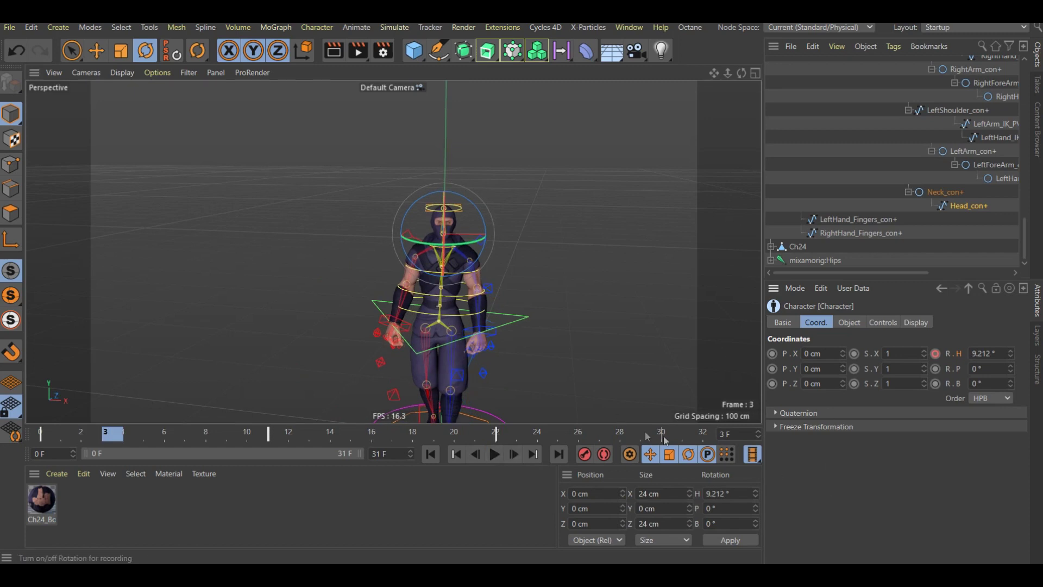
pyautogui.click(431, 456)
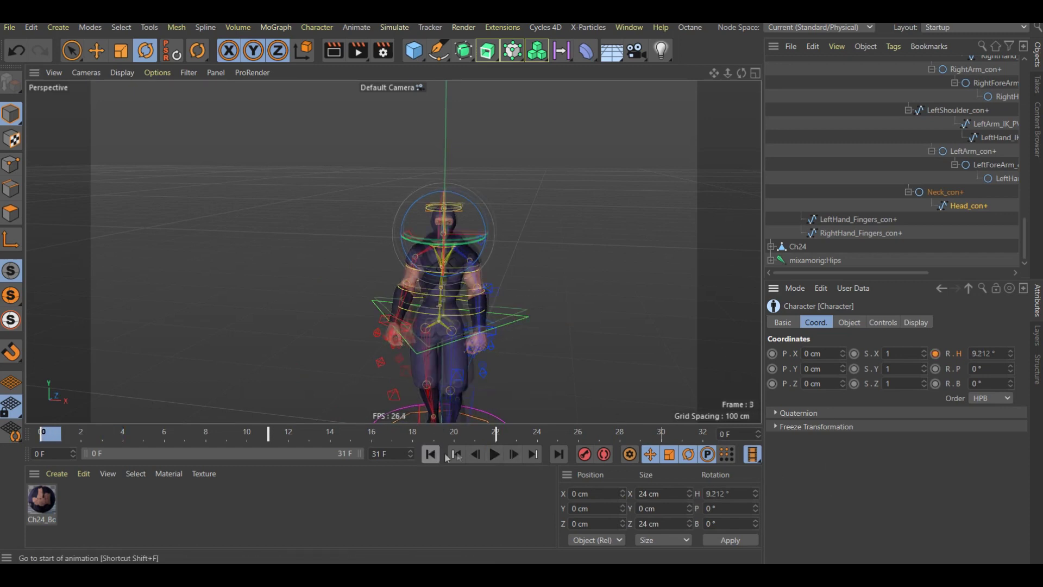
pyautogui.click(494, 456)
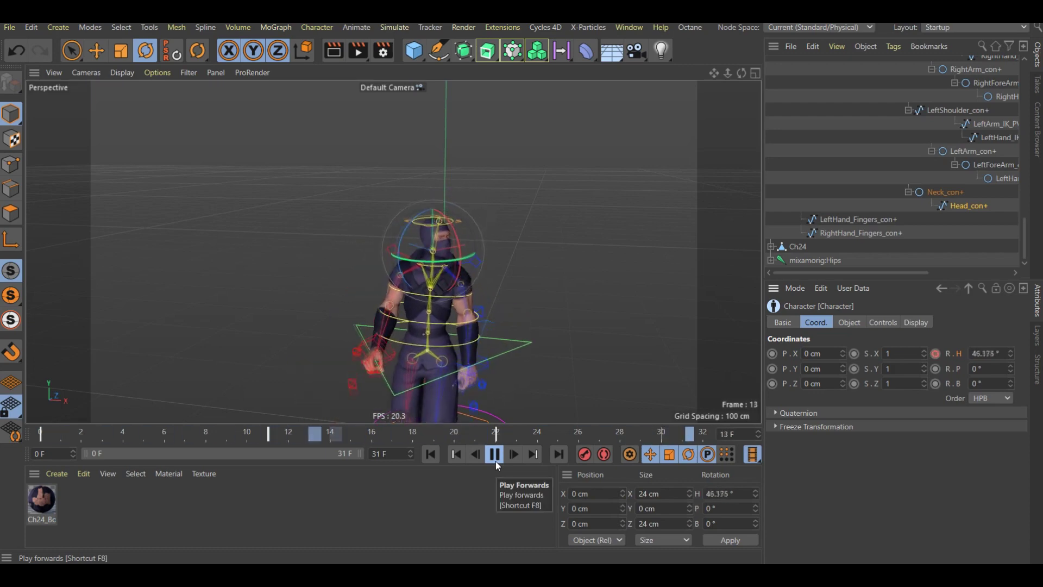
pyautogui.click(495, 462)
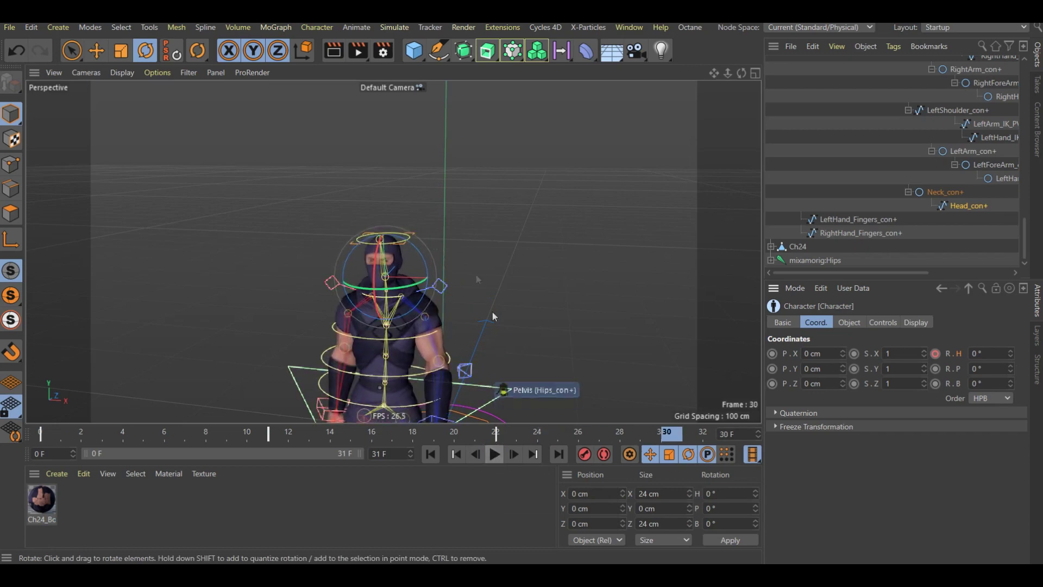
pyautogui.scroll(-2, 454, 211)
pyautogui.scroll(-2, 454, 212)
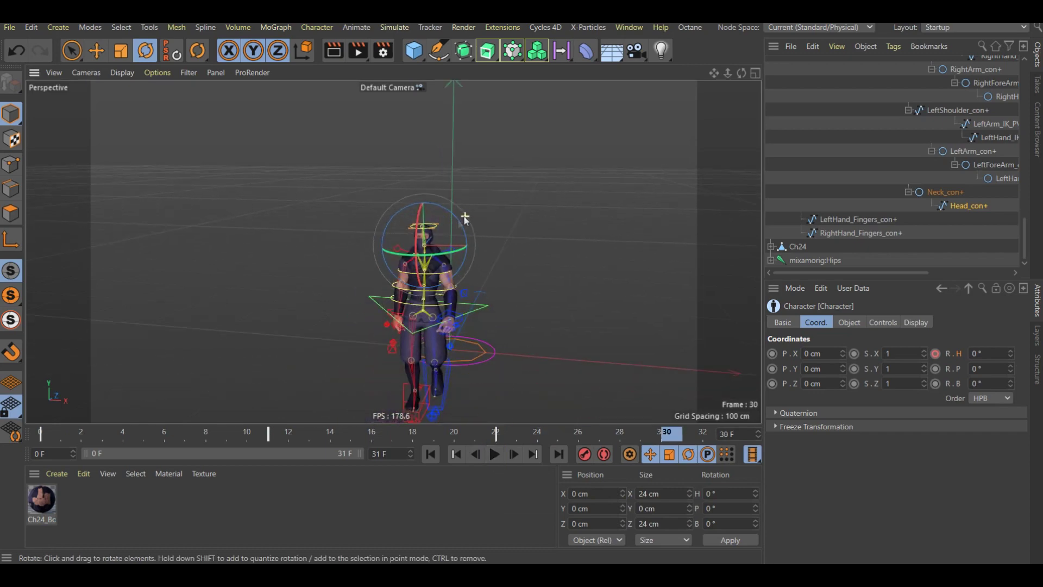
pyautogui.scroll(2, 369, 364)
pyautogui.keyDown('alt'); pyautogui.moveTo(517, 373); pyautogui.dragTo(449, 383); pyautogui.keyUp('alt')
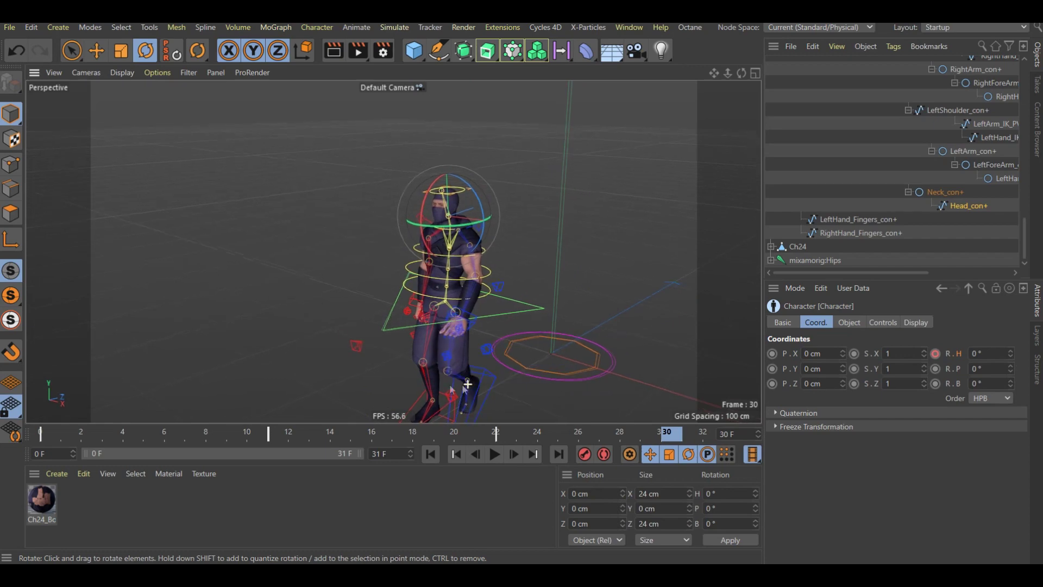
# - Replay the walk from the start, stopping at frames 22 and 11 to check the head turn
pyautogui.click(493, 456)
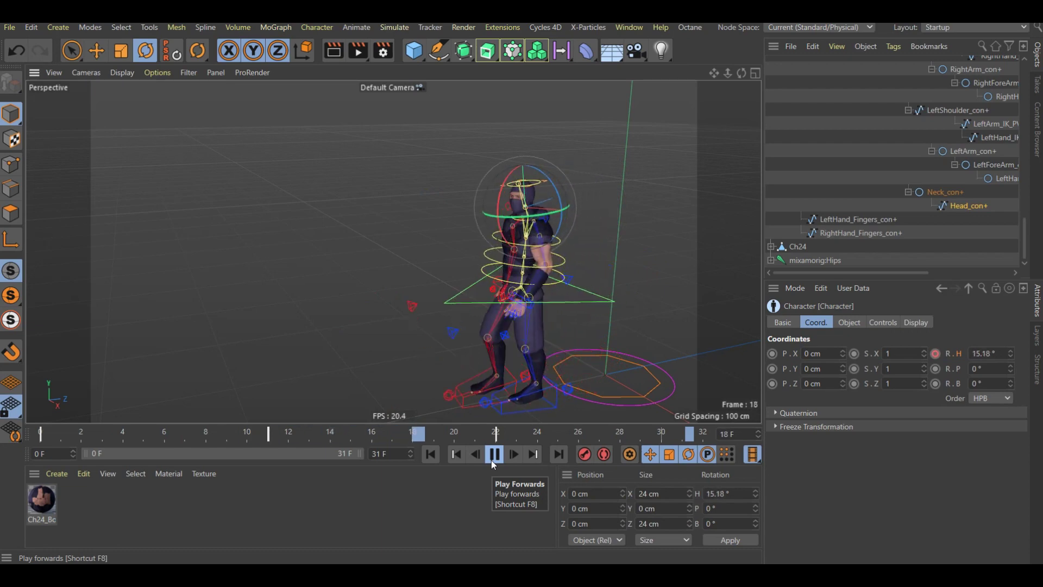
pyautogui.click(492, 461)
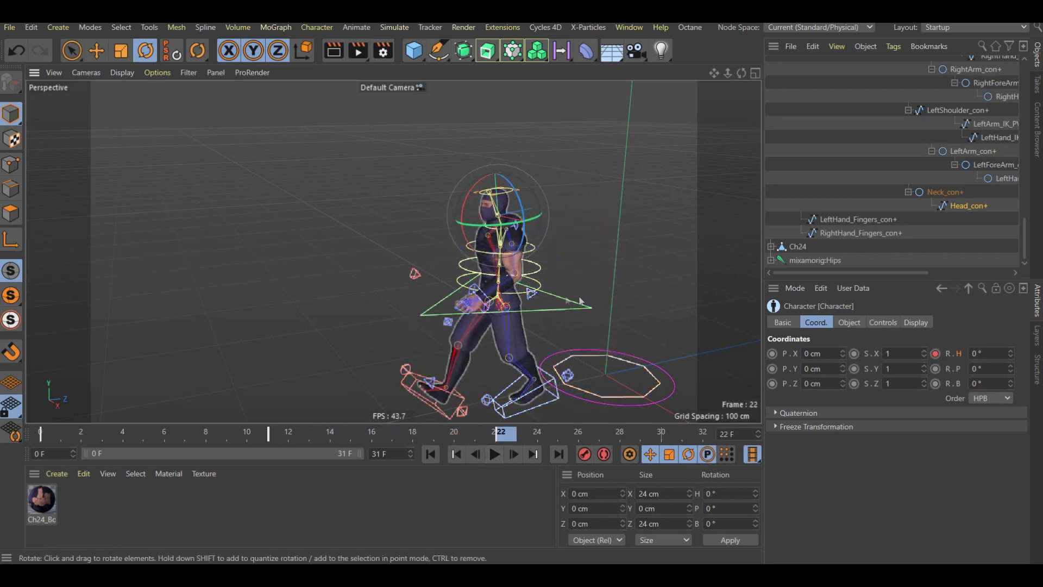
pyautogui.click(429, 456)
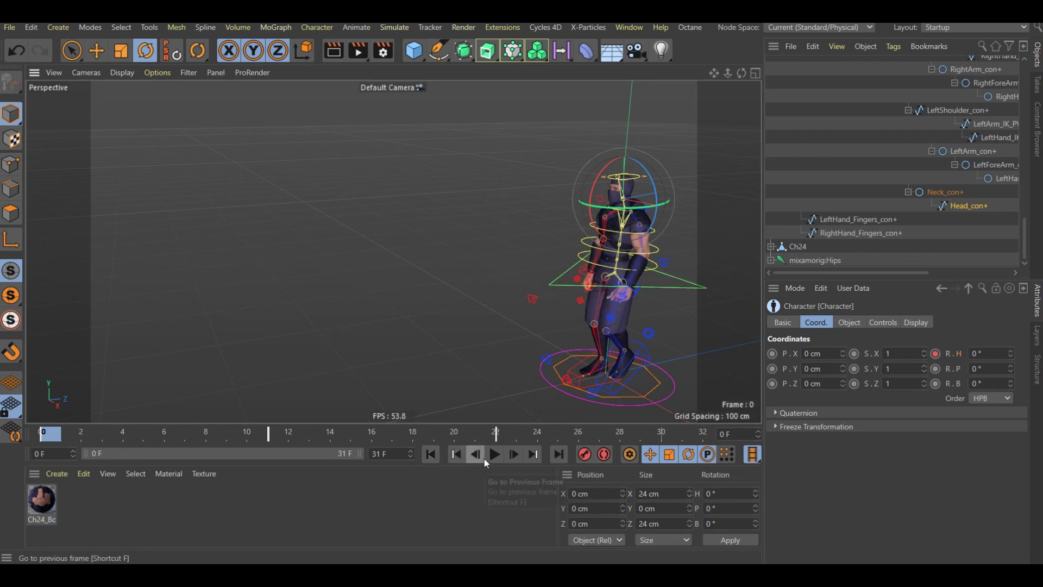
pyautogui.press('e')
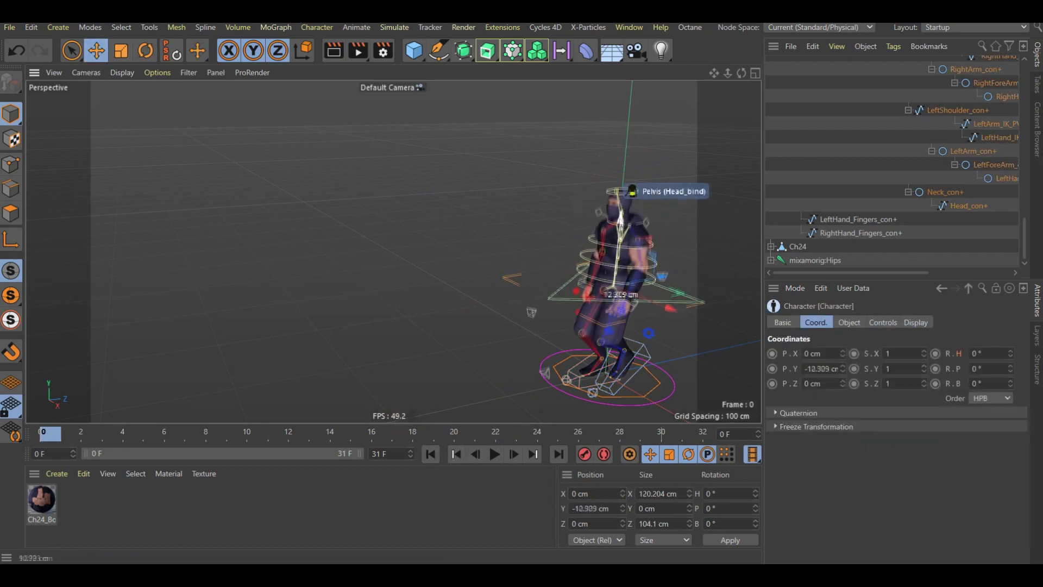
pyautogui.click(495, 454)
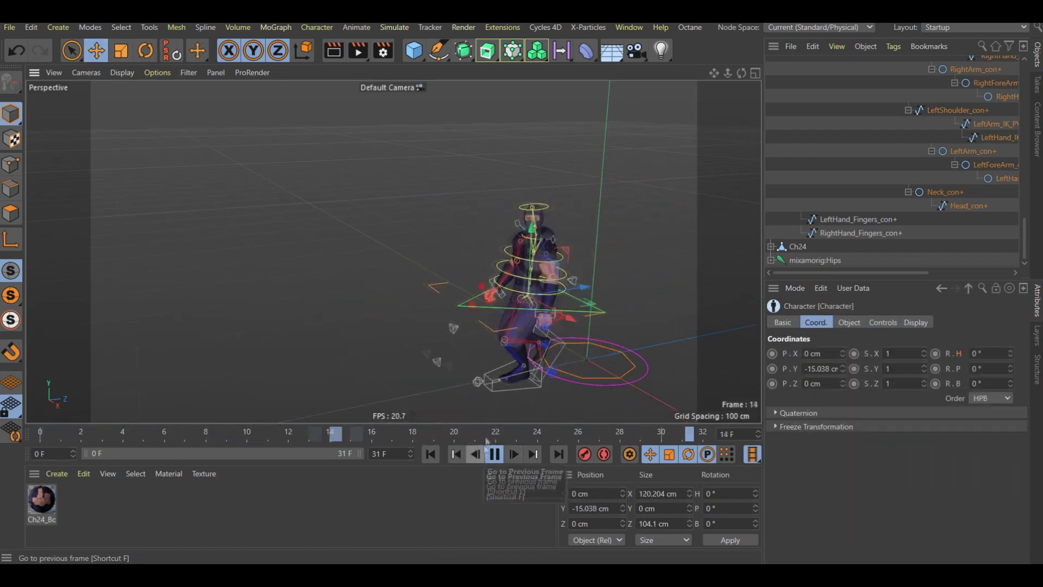
pyautogui.click(495, 454)
pyautogui.click(494, 454)
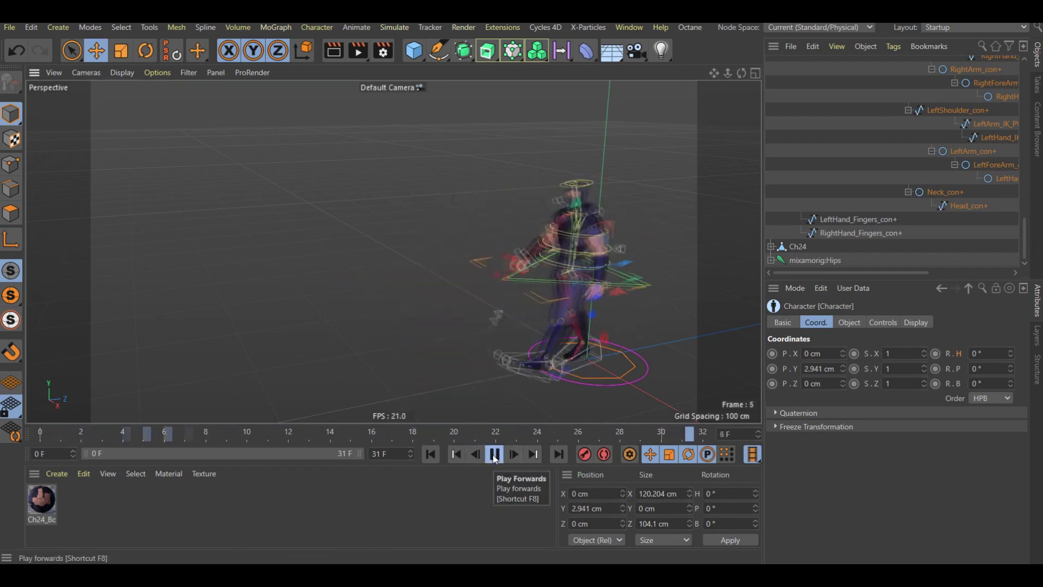
# - Select the Character with all its controllers and show its Display settings
pyautogui.moveTo(1025, 245); pyautogui.dragTo(1028, 74)
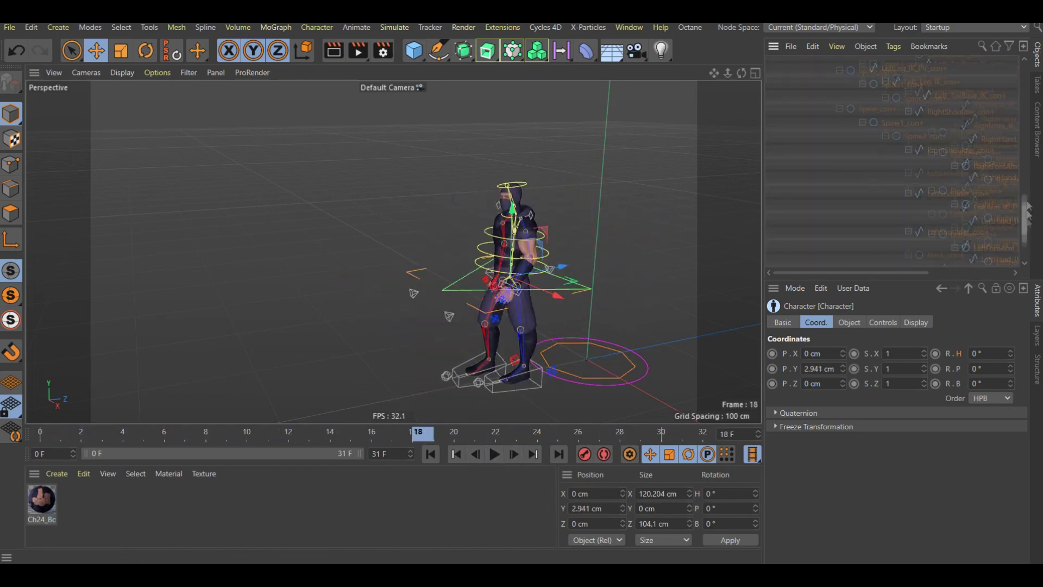
pyautogui.middleClick(808, 63)
pyautogui.click(916, 322)
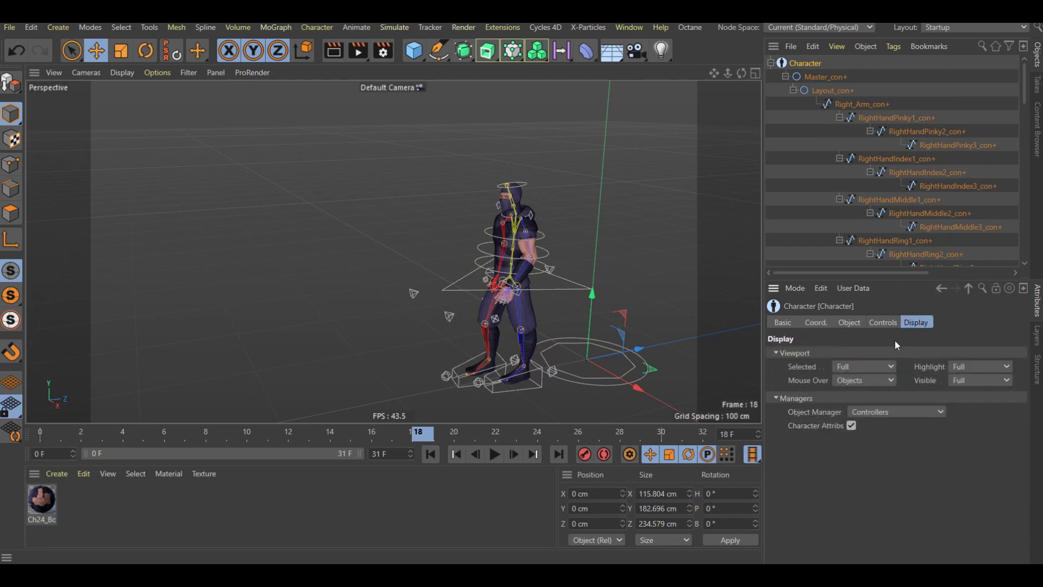
# - Check RightHandIndex3_con+'s coordinates, then switch the Object Manager list to Components
pyautogui.click(899, 414)
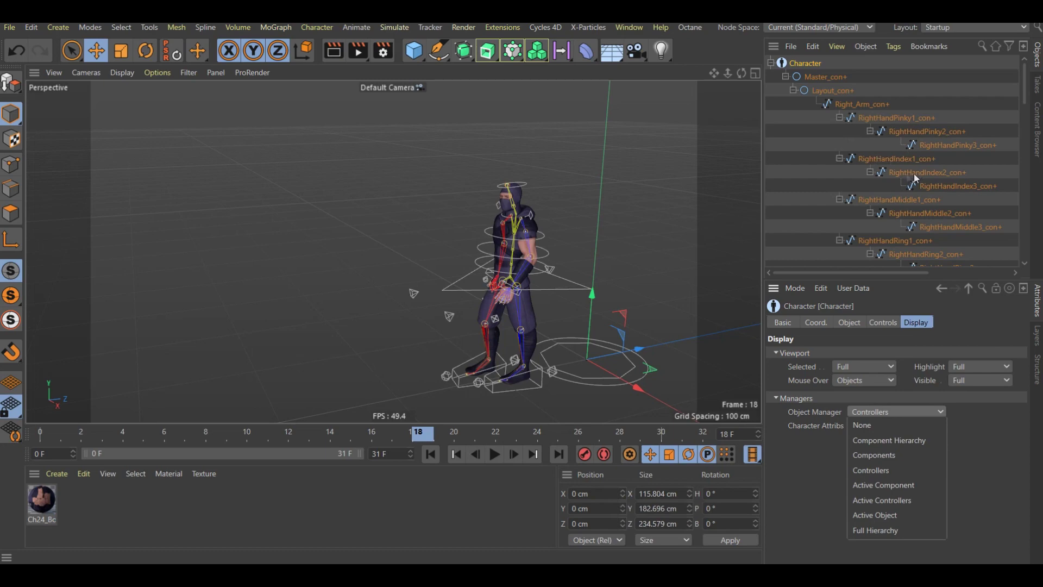
pyautogui.click(958, 185)
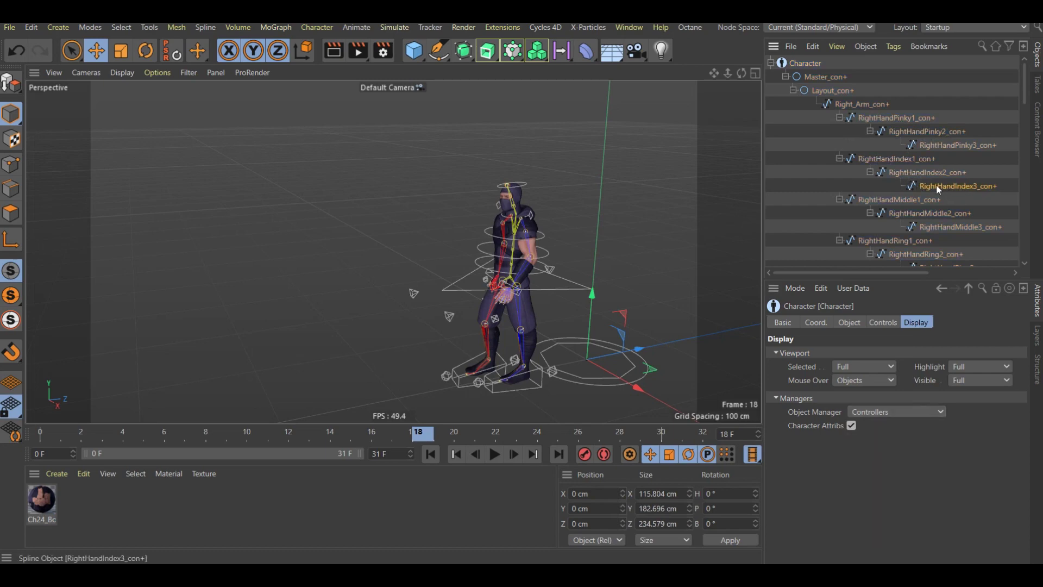
pyautogui.click(937, 185)
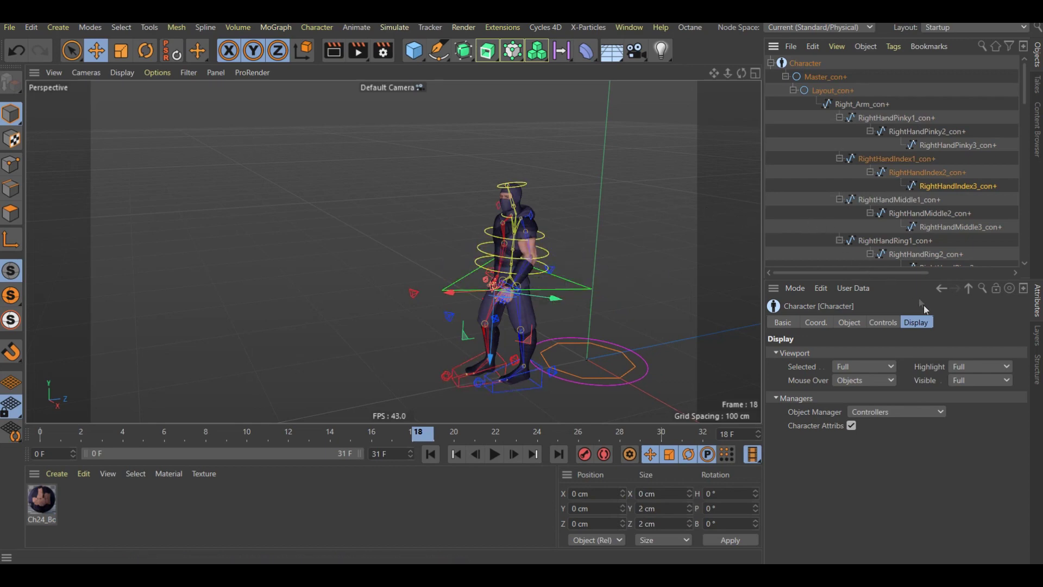
pyautogui.click(816, 322)
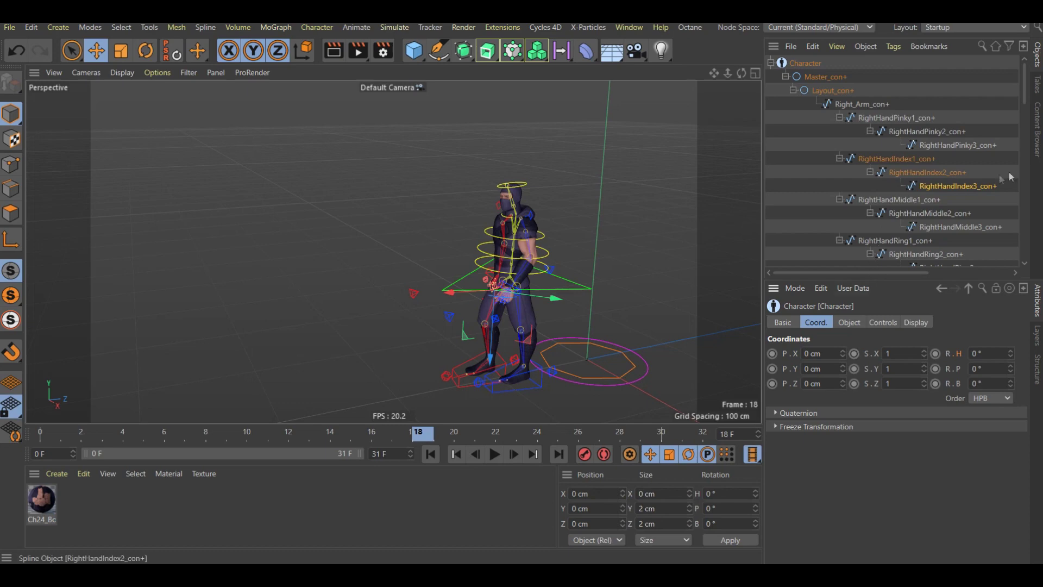
pyautogui.click(916, 322)
pyautogui.click(891, 412)
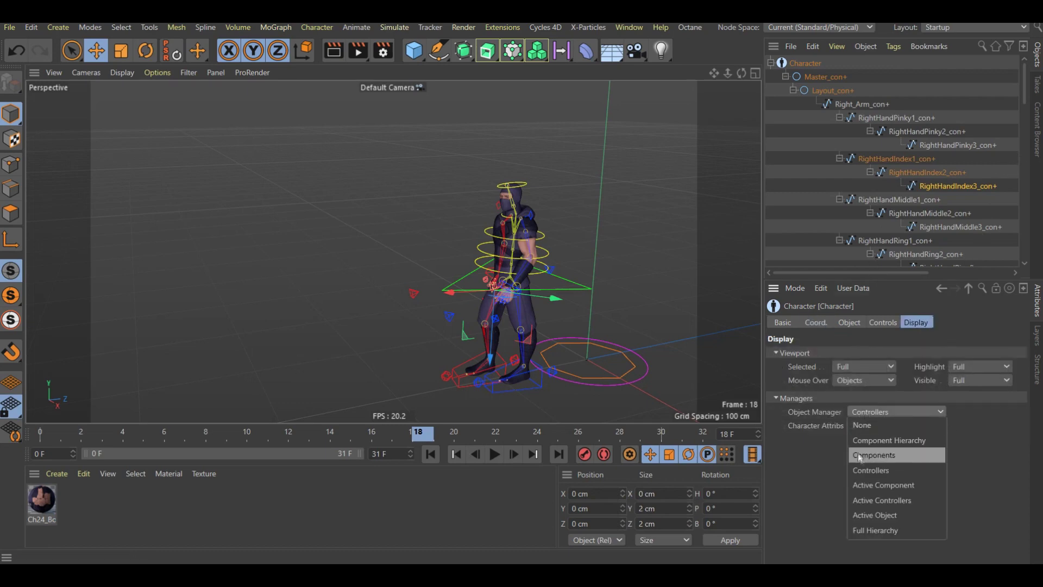
pyautogui.click(858, 455)
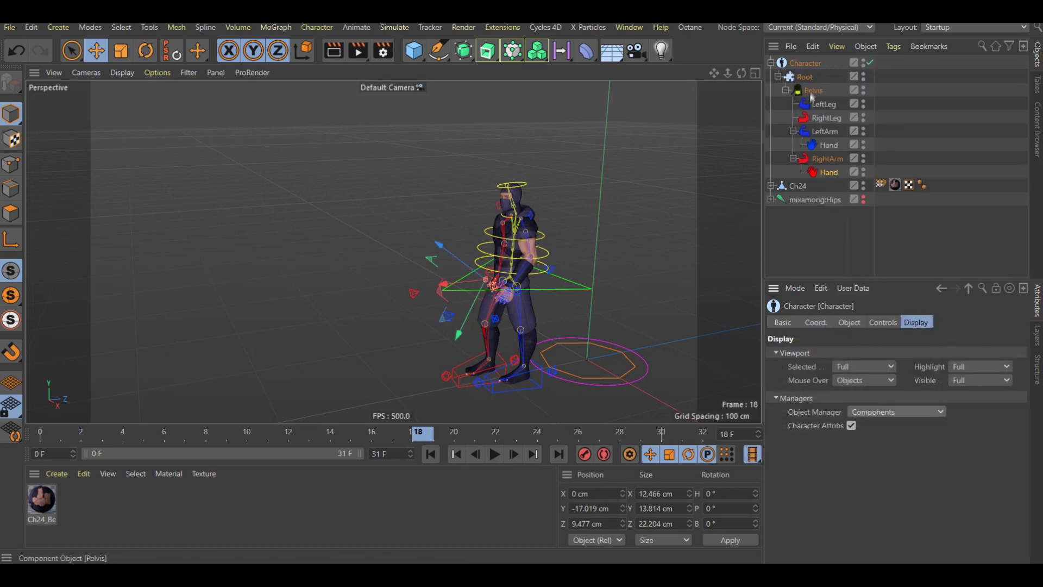
# - Paste the katana g_pCylinder21 and nudge it along X toward the ninja's right hand
pyautogui.hotkey('ctrl', 'v')
pyautogui.click(805, 62)
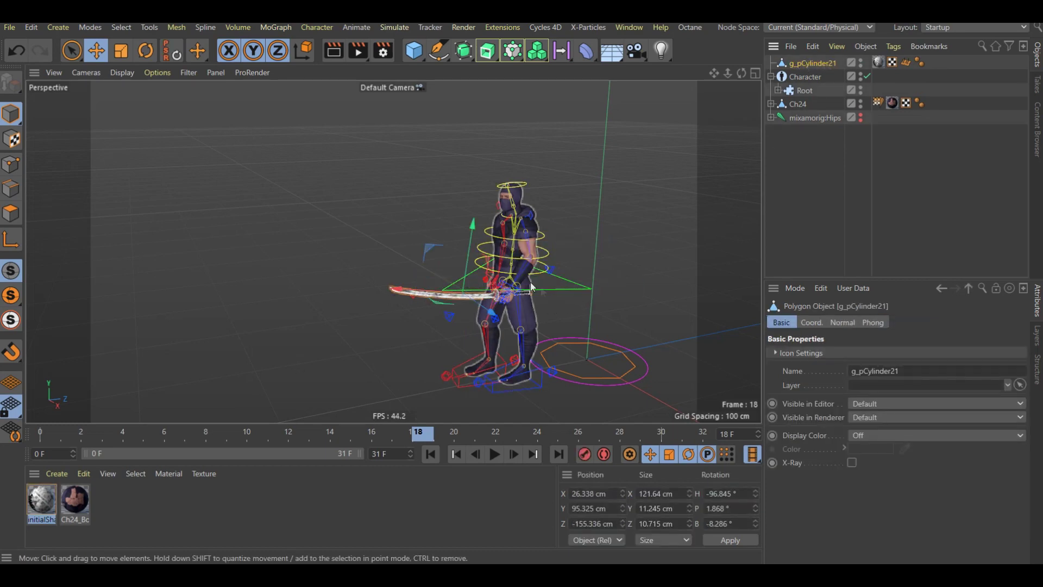
pyautogui.scroll(2, 405, 279)
pyautogui.scroll(2, 405, 279)
pyautogui.keyDown('alt'); pyautogui.moveTo(376, 353); pyautogui.dragTo(371, 223); pyautogui.keyUp('alt')
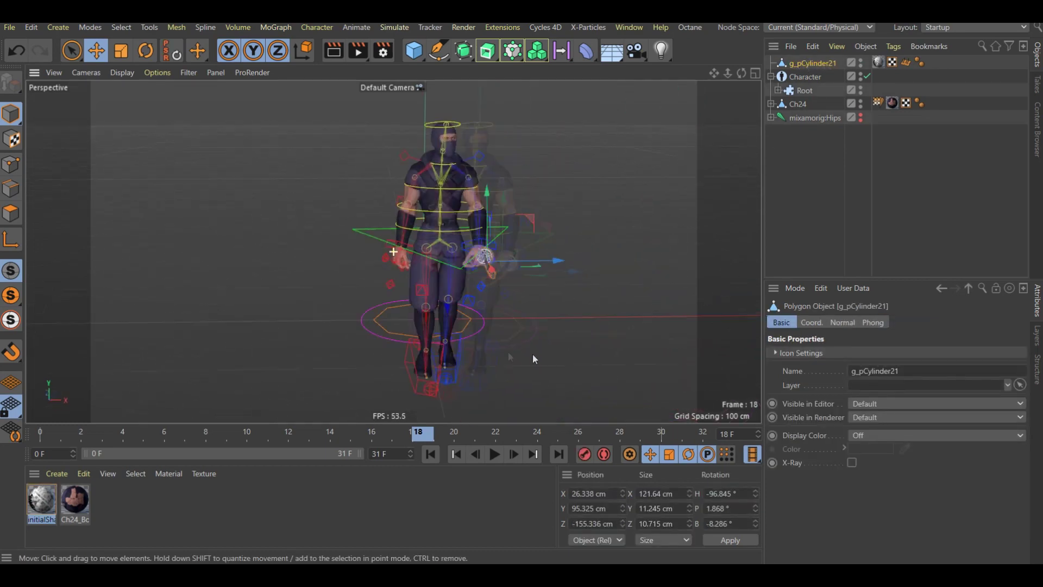
pyautogui.scroll(3, 372, 223)
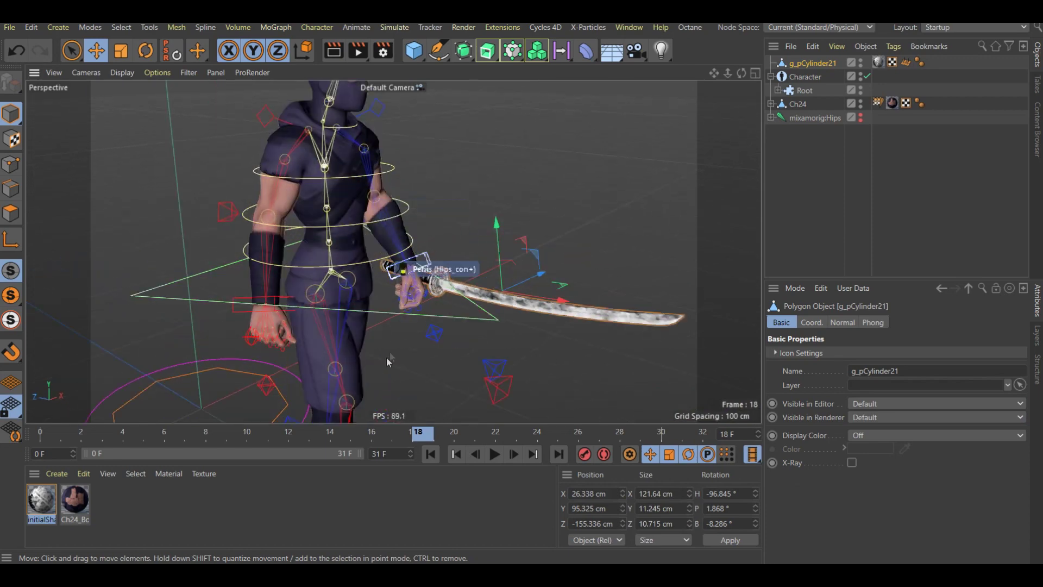
pyautogui.keyDown('alt'); pyautogui.moveTo(372, 223); pyautogui.dragTo(519, 285); pyautogui.keyUp('alt')
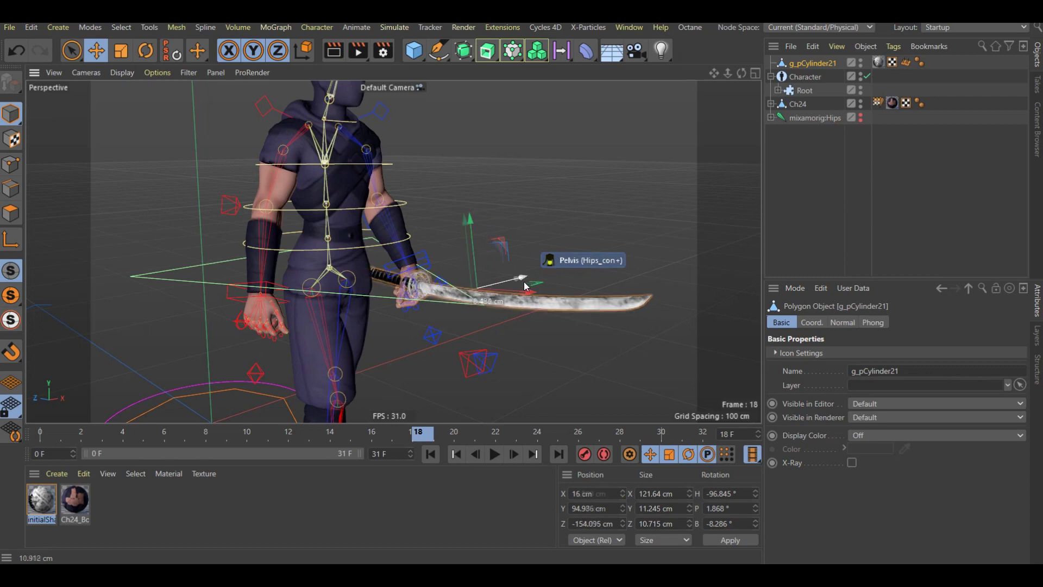
pyautogui.moveTo(519, 285); pyautogui.dragTo(526, 282)
pyautogui.keyDown('alt'); pyautogui.moveTo(470, 220); pyautogui.dragTo(472, 278); pyautogui.keyUp('alt')
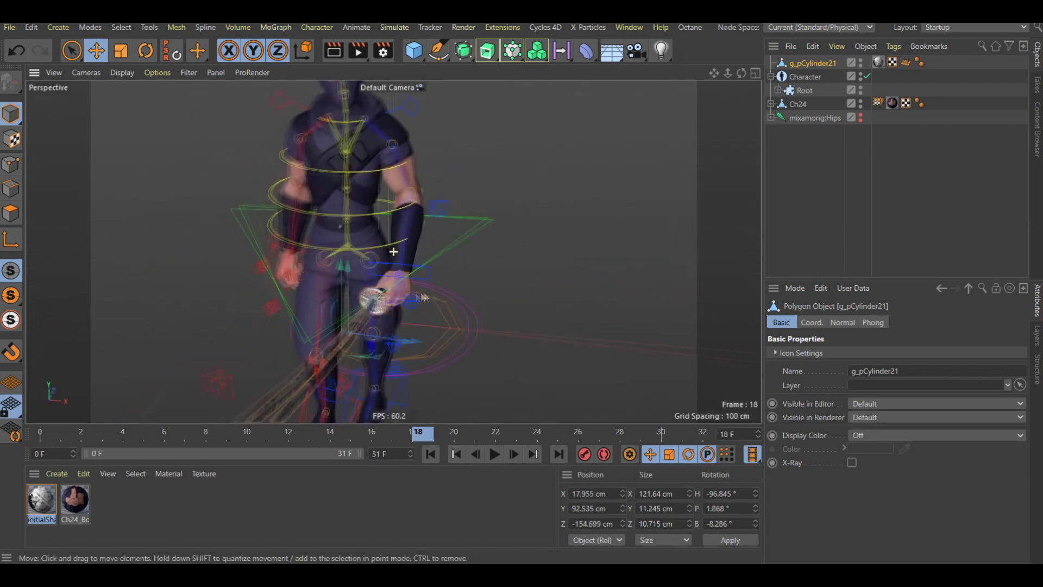
# - Rotate the katana to about -103° heading so its hilt sits in the hand
pyautogui.press('r')
pyautogui.moveTo(407, 334)
pyautogui.mouseDown()
pyautogui.moveTo(413, 304)
pyautogui.moveTo(508, 355)
pyautogui.moveTo(489, 304)
pyautogui.mouseUp()
pyautogui.press('e')
pyautogui.scroll(5, 489, 304)
pyautogui.scroll(5, 489, 304)
# - Switch the Object Manager back to Controllers and select the katana together with Character
pyautogui.click(800, 64)
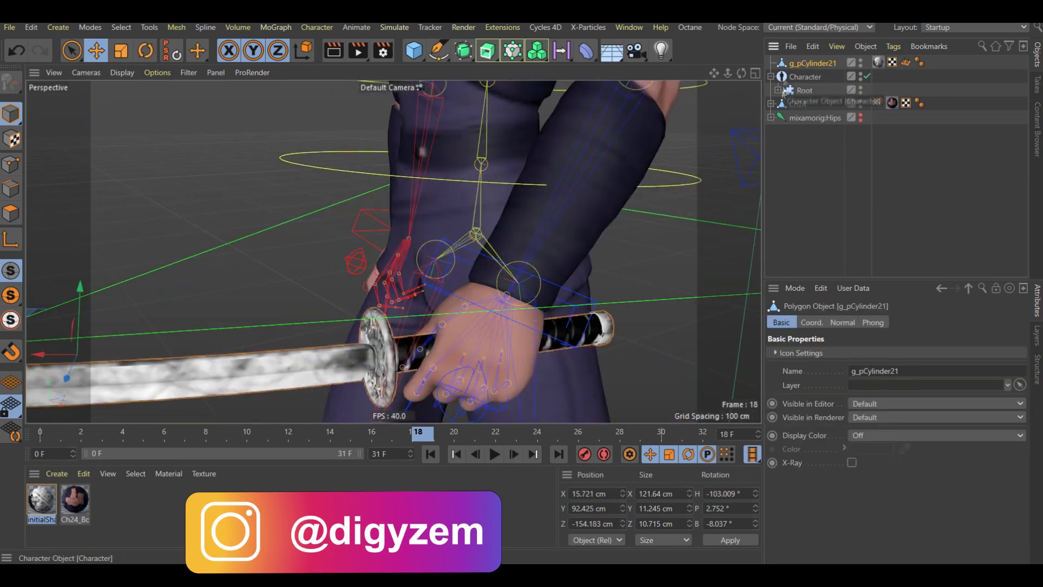
pyautogui.click(800, 78)
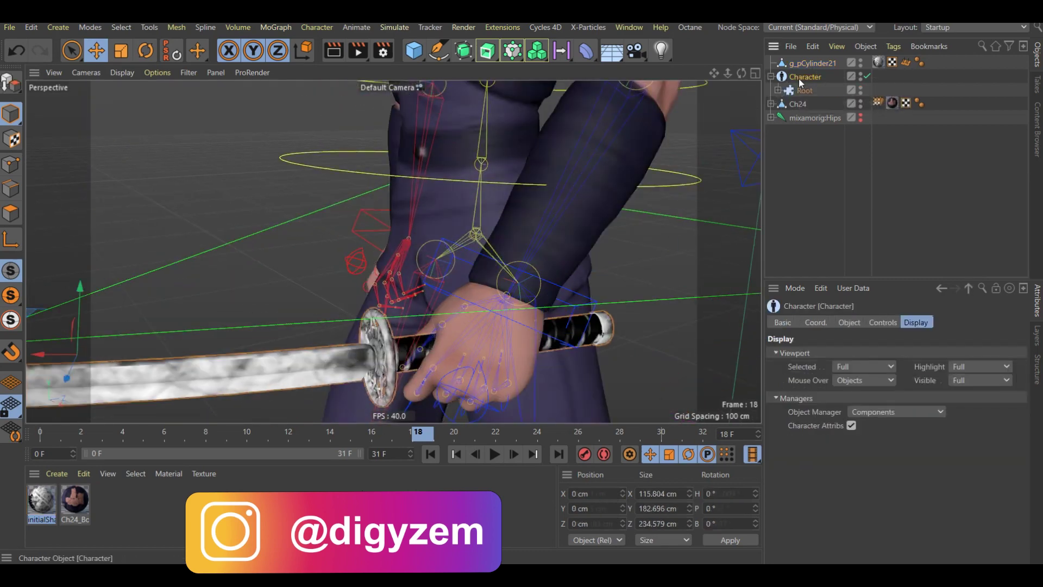
pyautogui.click(873, 414)
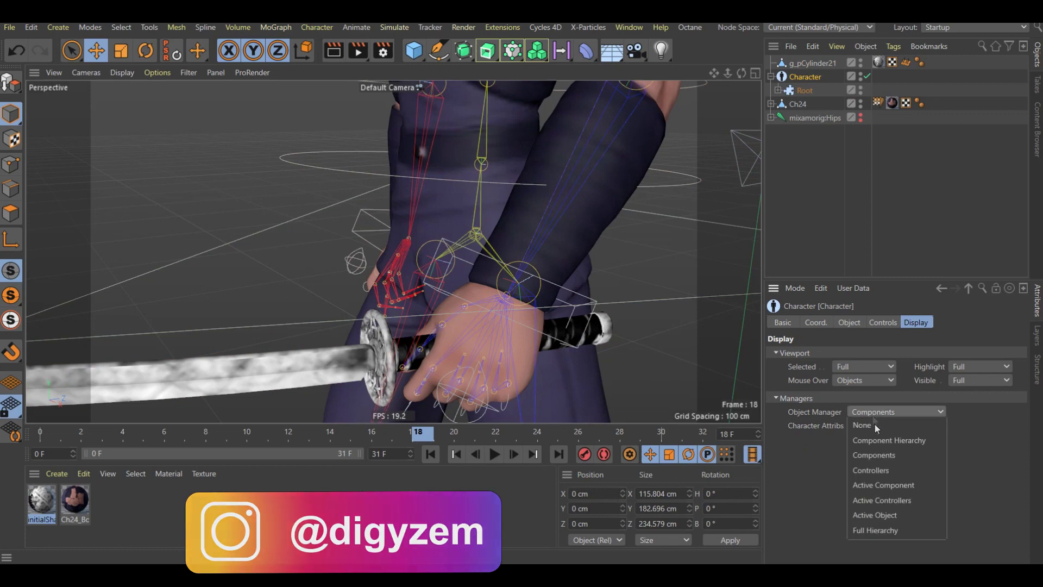
pyautogui.click(871, 469)
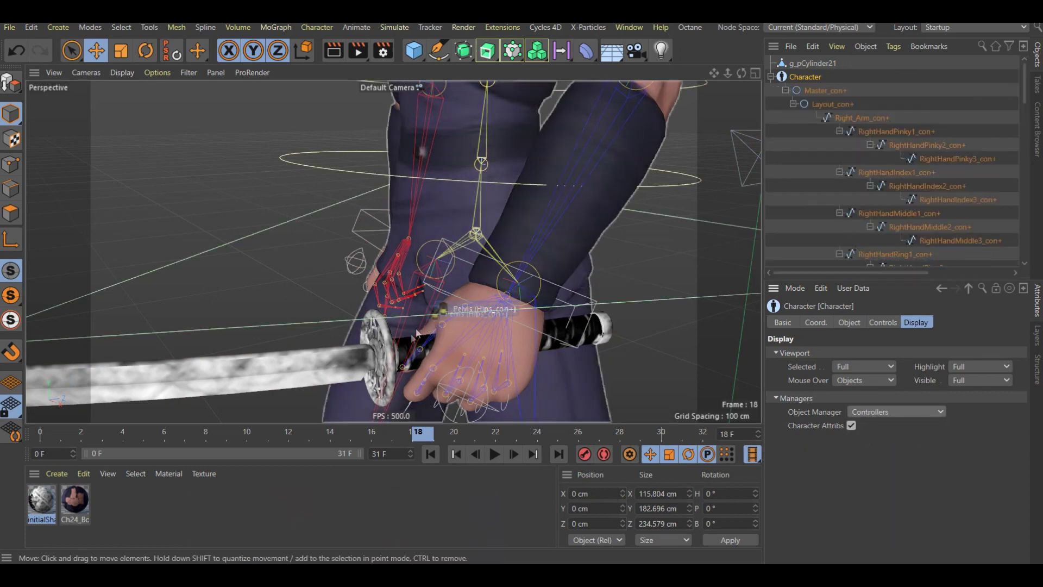
pyautogui.click(328, 368)
pyautogui.keyDown('alt'); pyautogui.moveTo(327, 368); pyautogui.dragTo(392, 285); pyautogui.keyUp('alt')
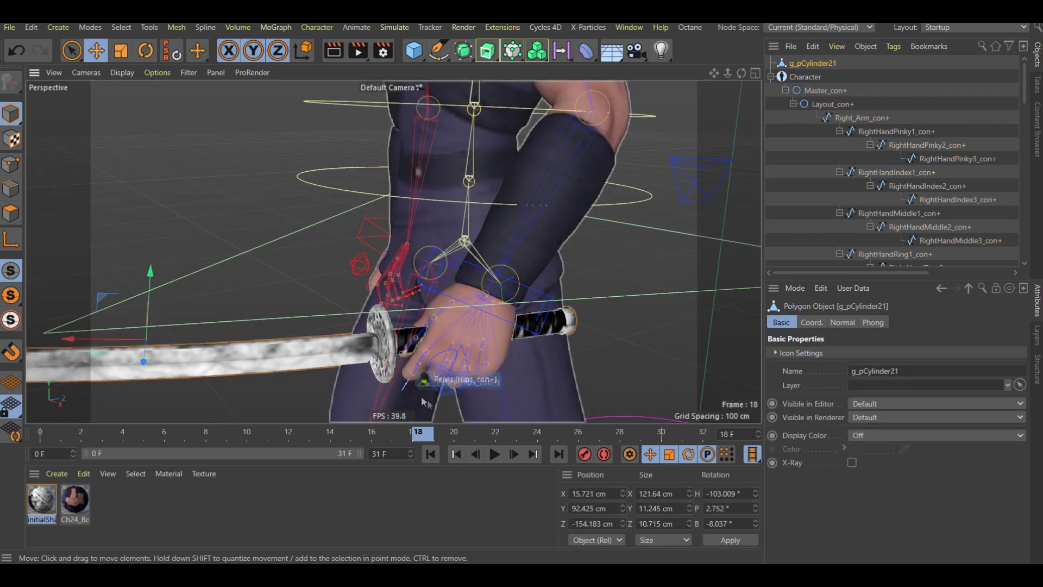
pyautogui.scroll(5, 421, 396)
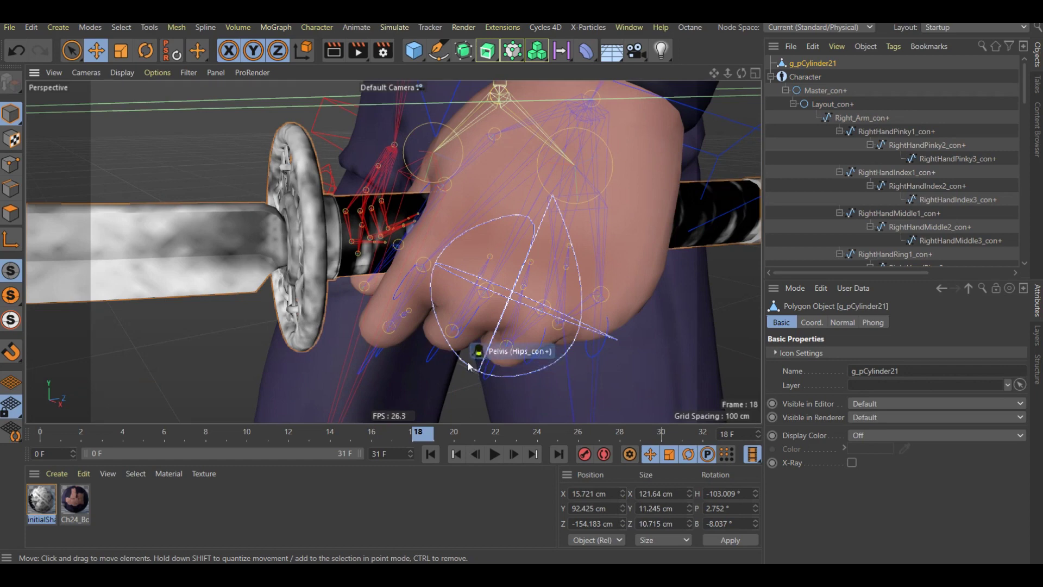
pyautogui.keyDown('shift'); pyautogui.click(468, 362); pyautogui.keyUp('shift')
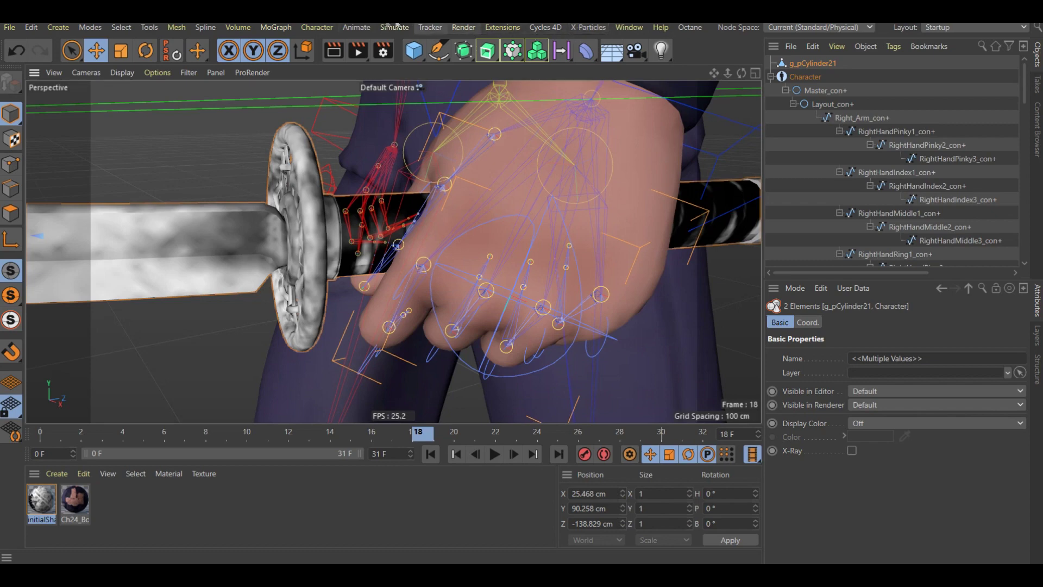
# - Add a Parent constraint tying the katana to the Character, then collapse its hierarchy
pyautogui.click(317, 28)
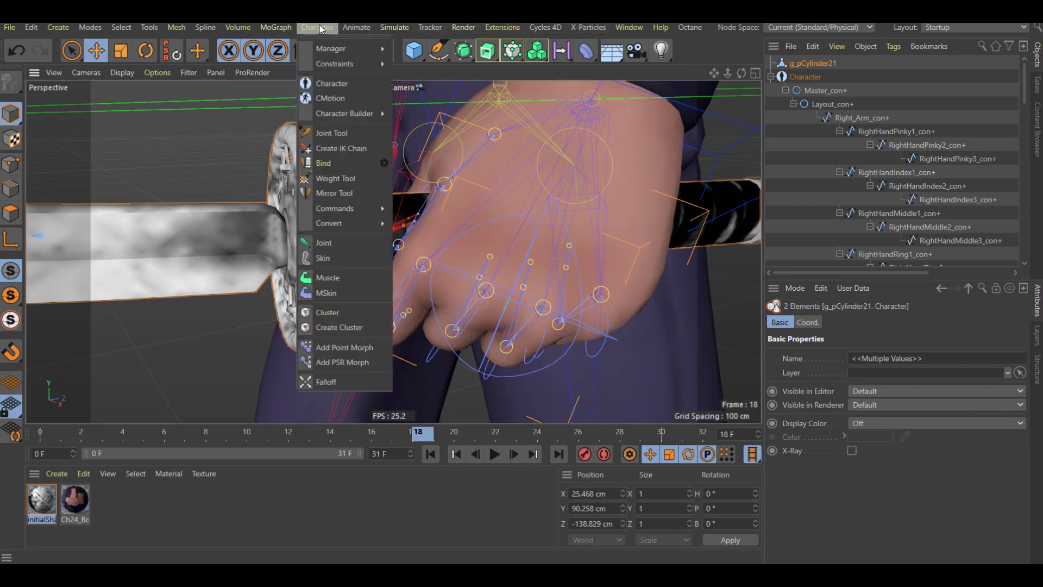
pyautogui.moveTo(334, 64)
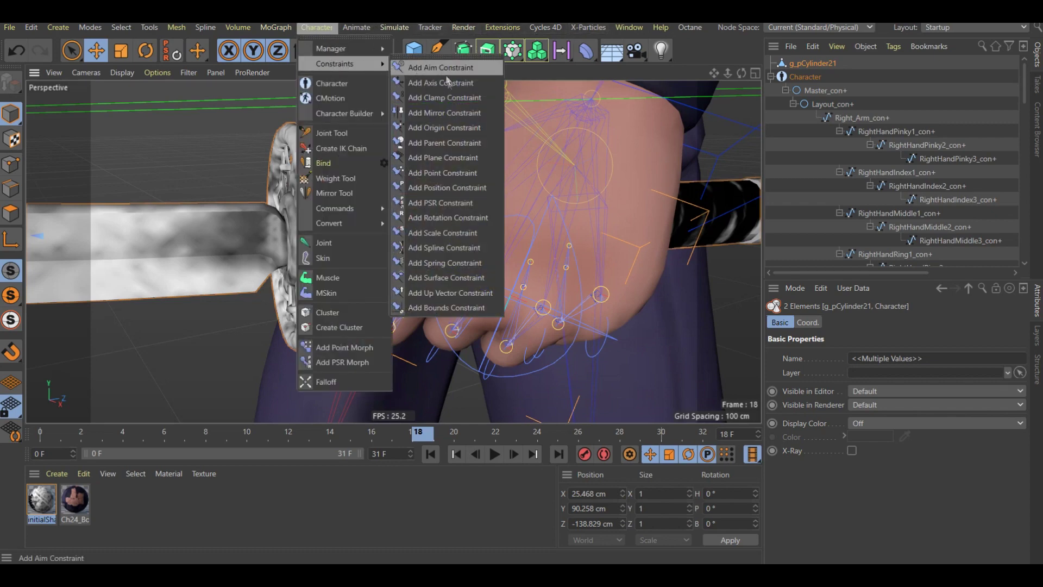
pyautogui.click(449, 144)
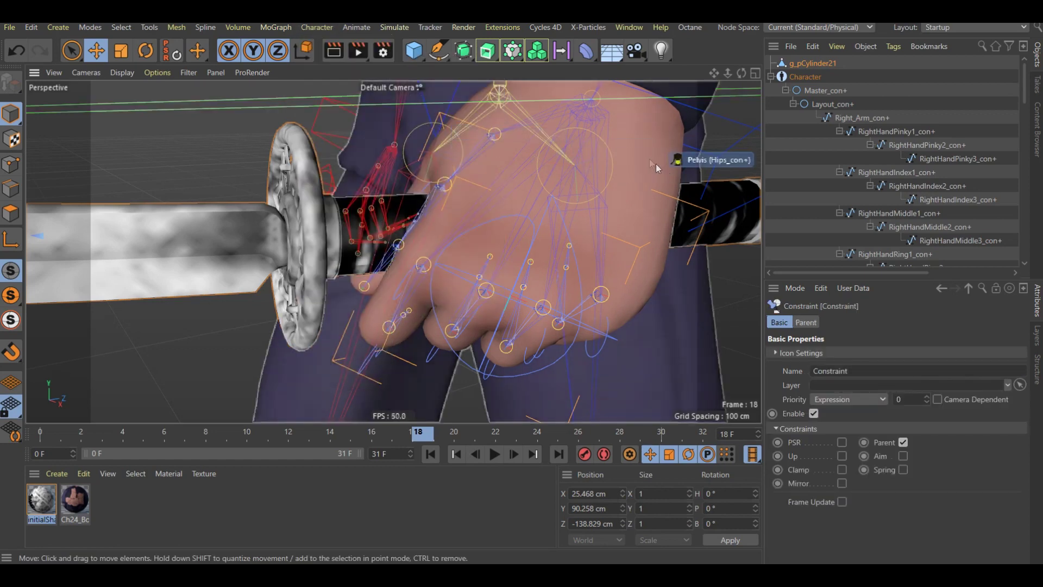
pyautogui.click(771, 78)
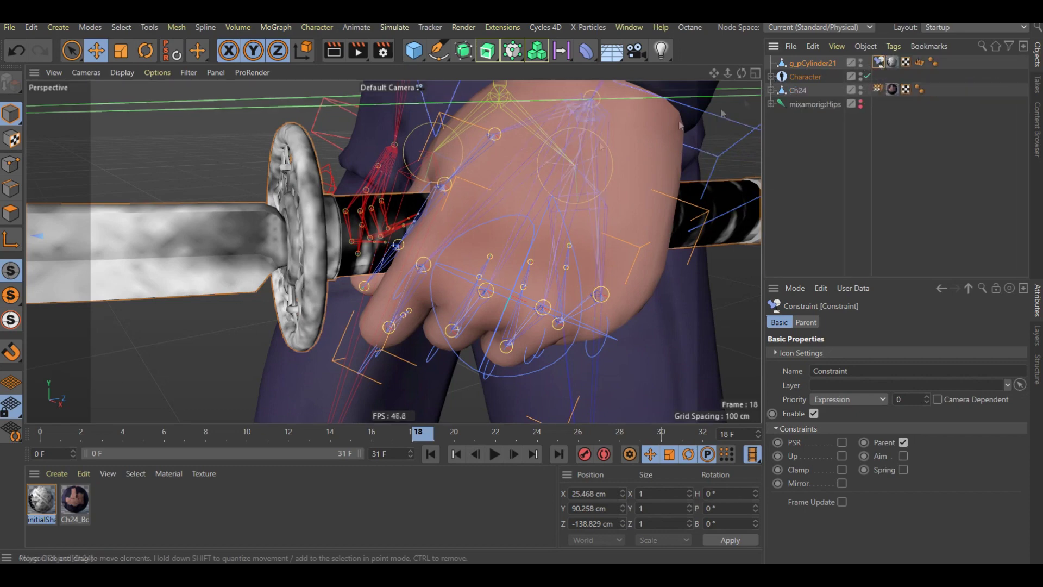
# - Frame the whole rig and play the walk to confirm the katana follows the hand
pyautogui.press('h')
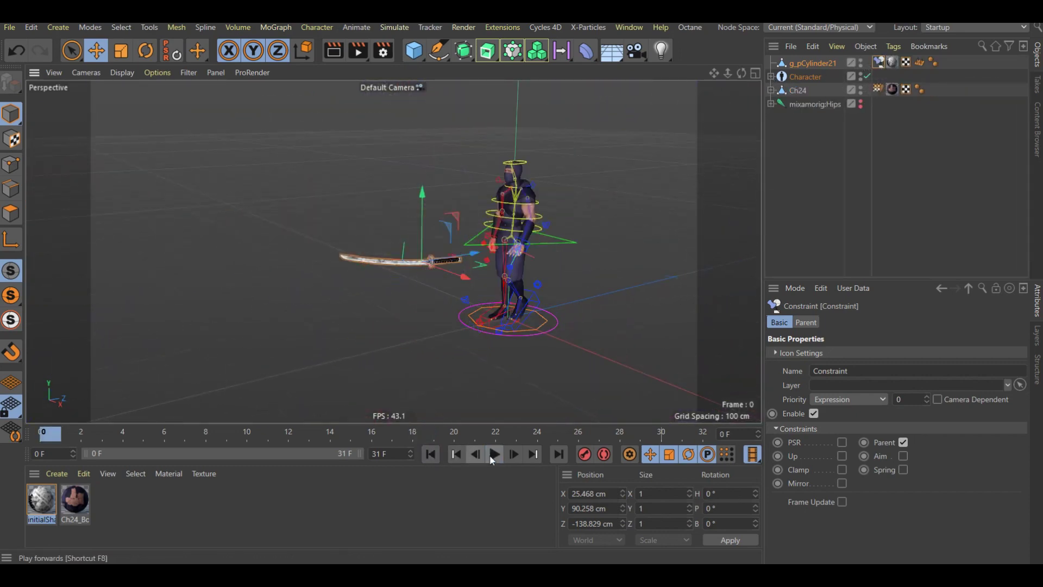
pyautogui.click(493, 454)
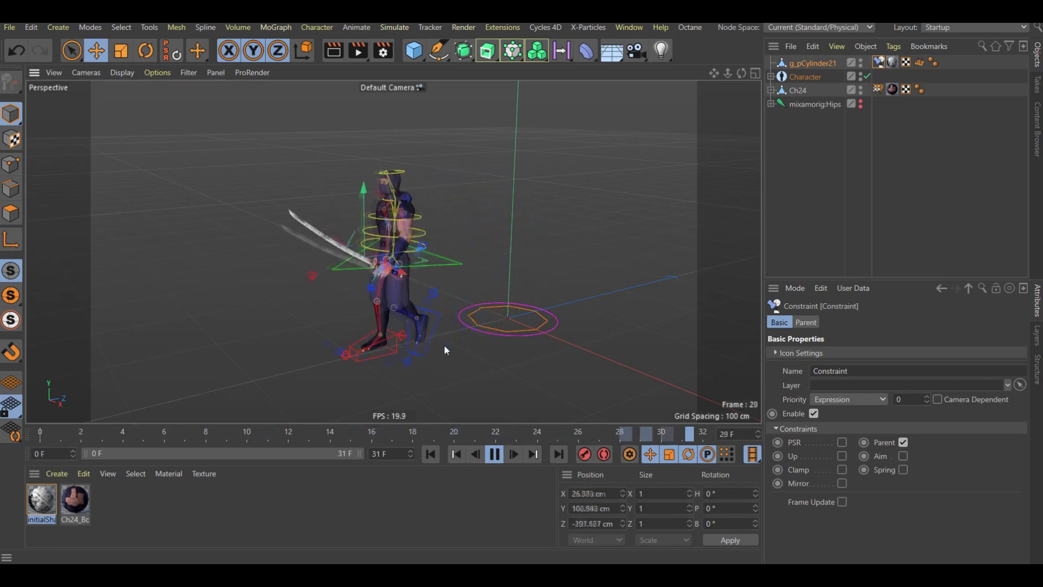
pyautogui.click(495, 454)
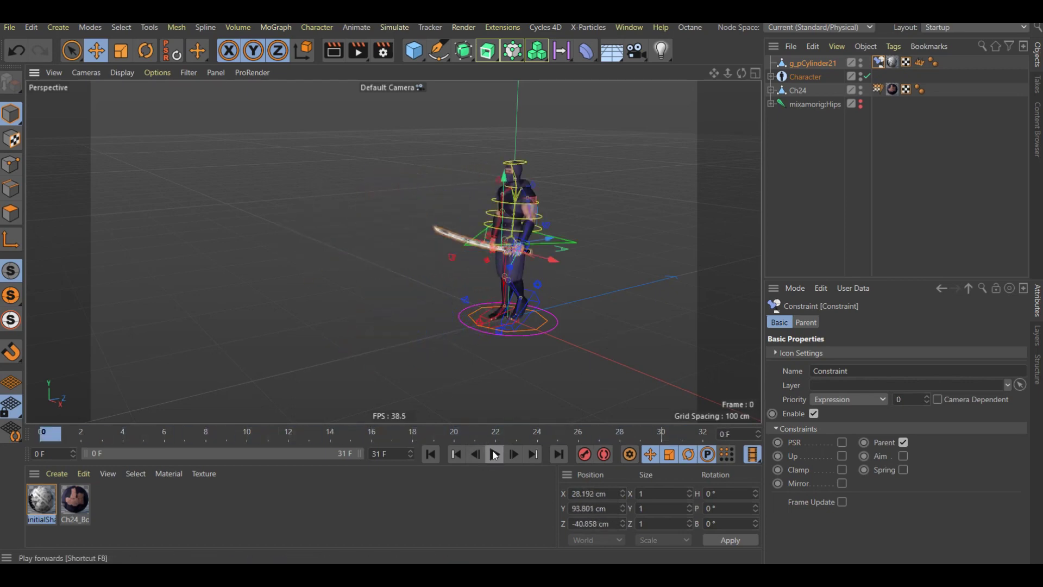
pyautogui.click(495, 454)
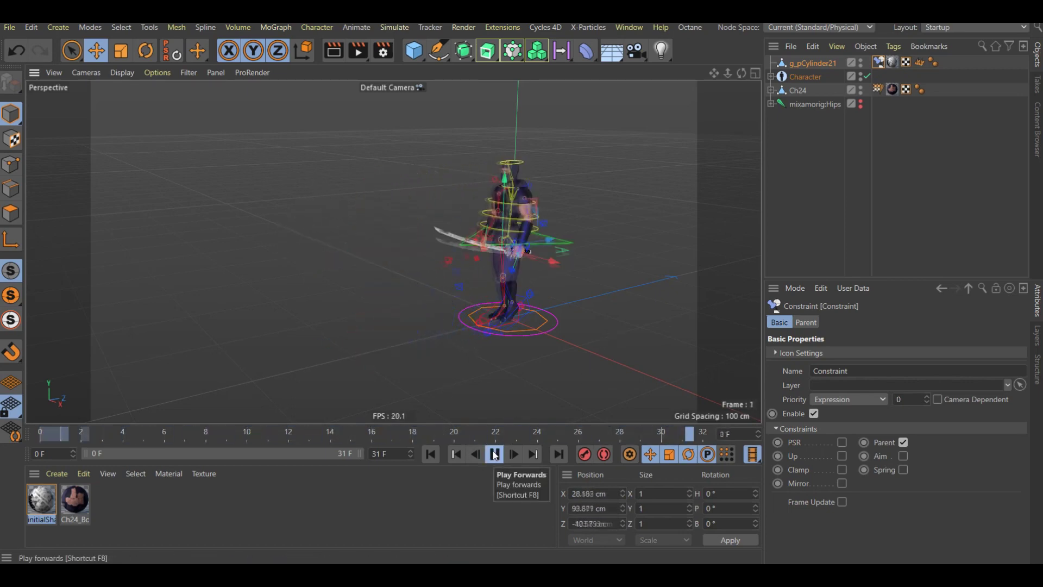
pyautogui.scroll(3, 171, 260)
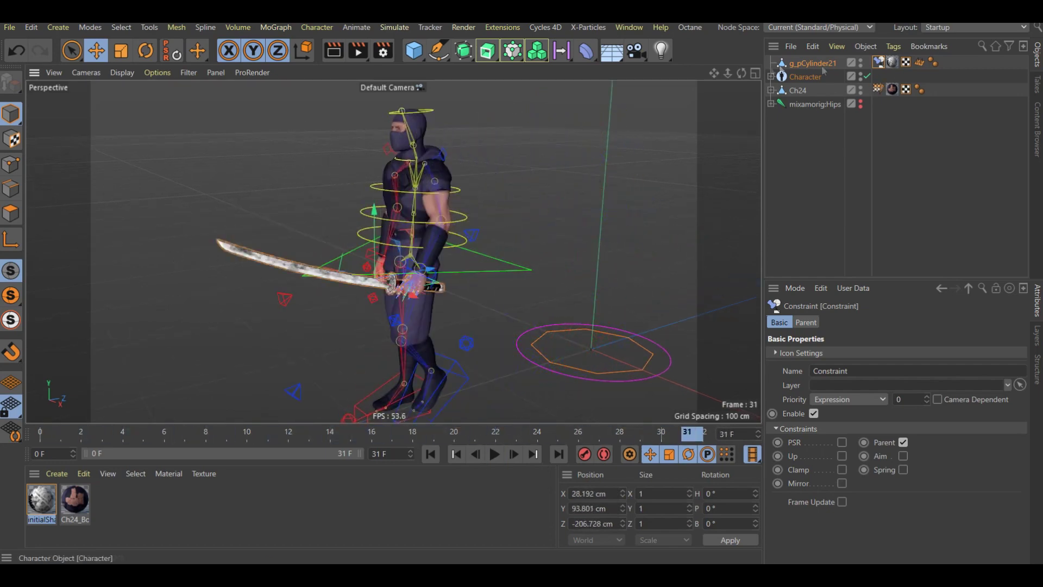
# - List the rig components under Root and show the LeftLeg control's Controls tab
pyautogui.click(772, 76)
pyautogui.click(803, 78)
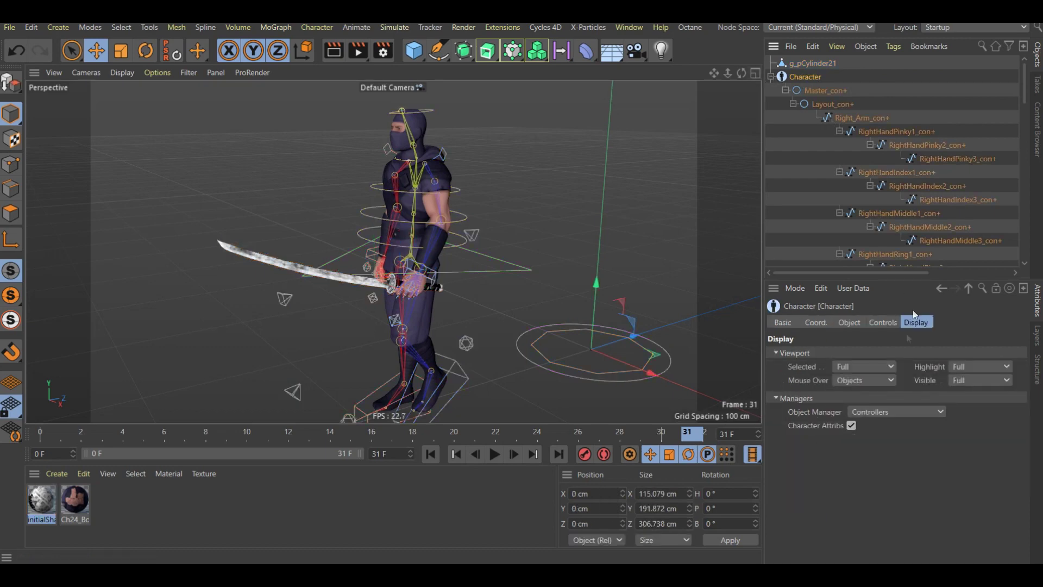
pyautogui.click(873, 411)
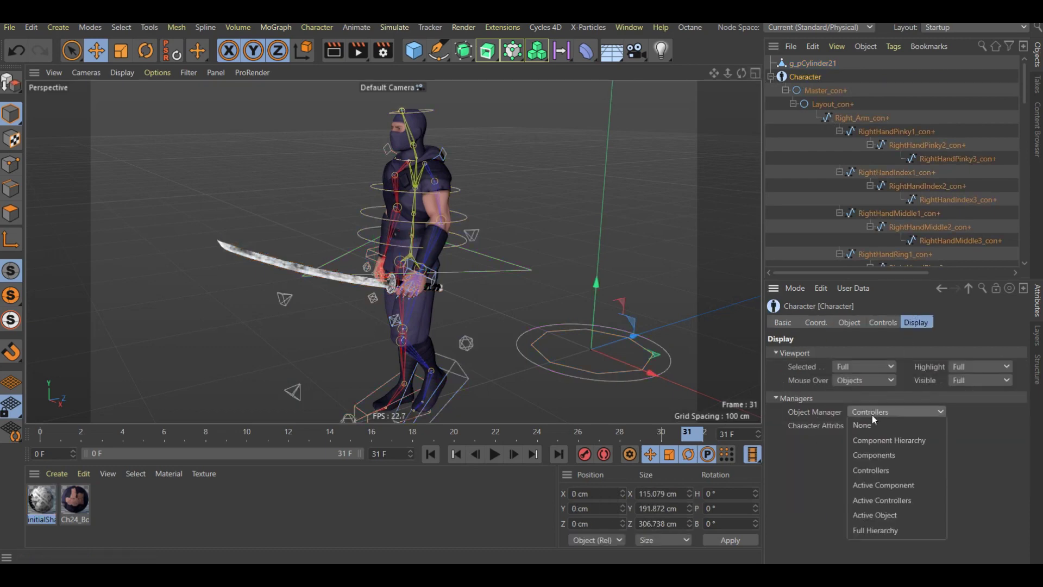
pyautogui.click(888, 458)
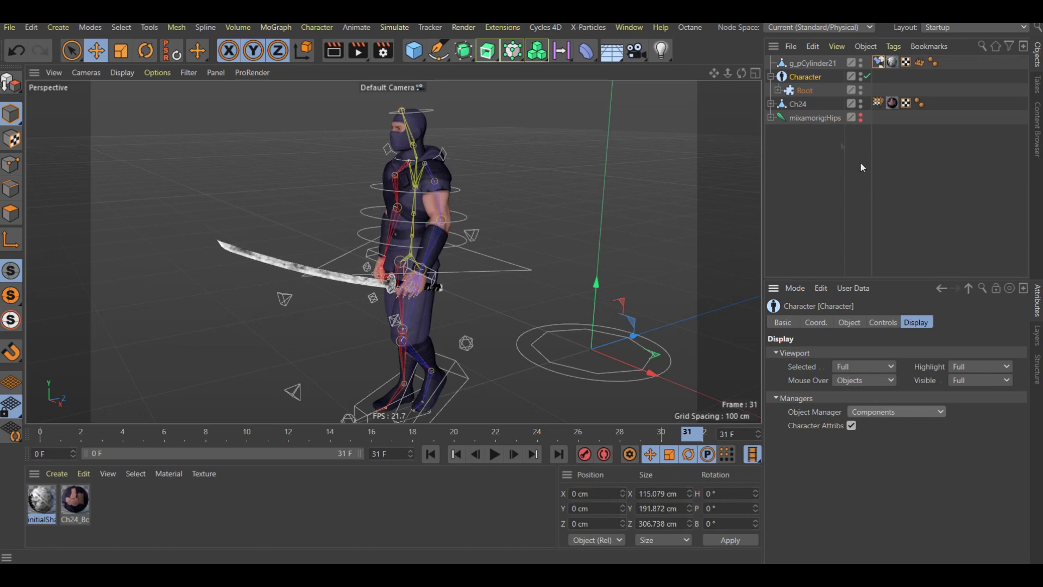
pyautogui.click(778, 90)
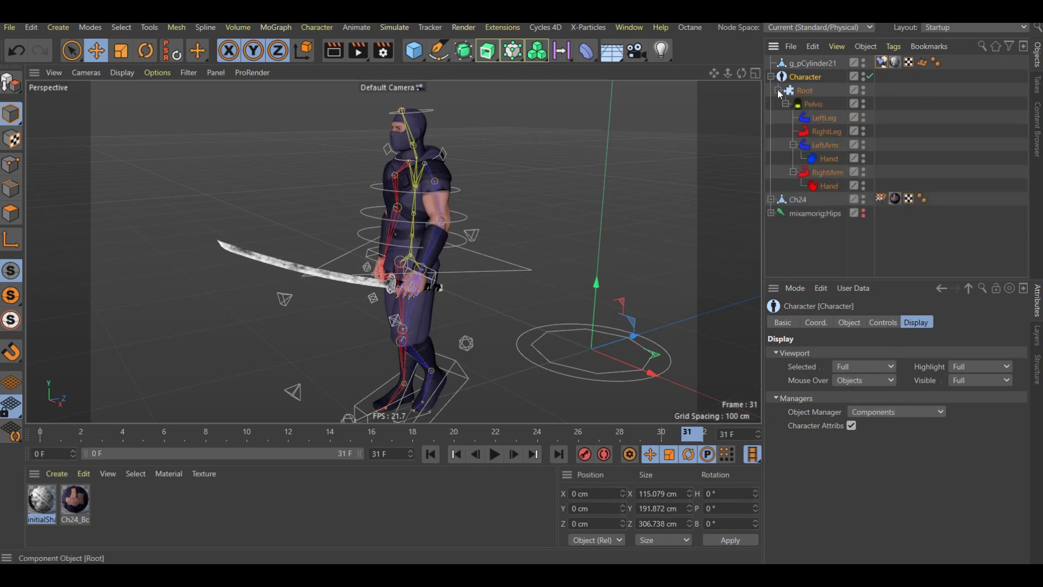
pyautogui.click(826, 116)
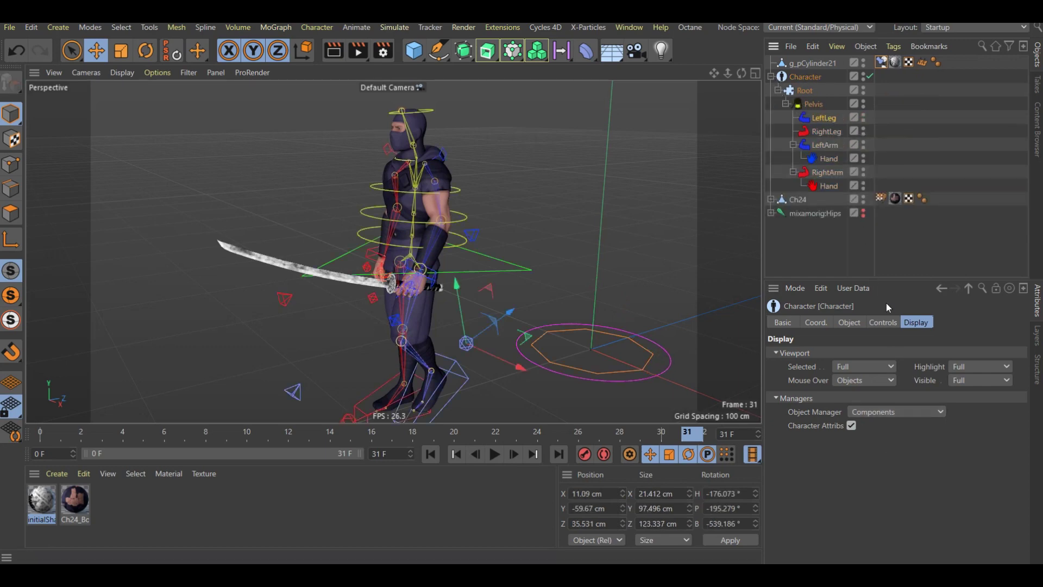
pyautogui.click(891, 322)
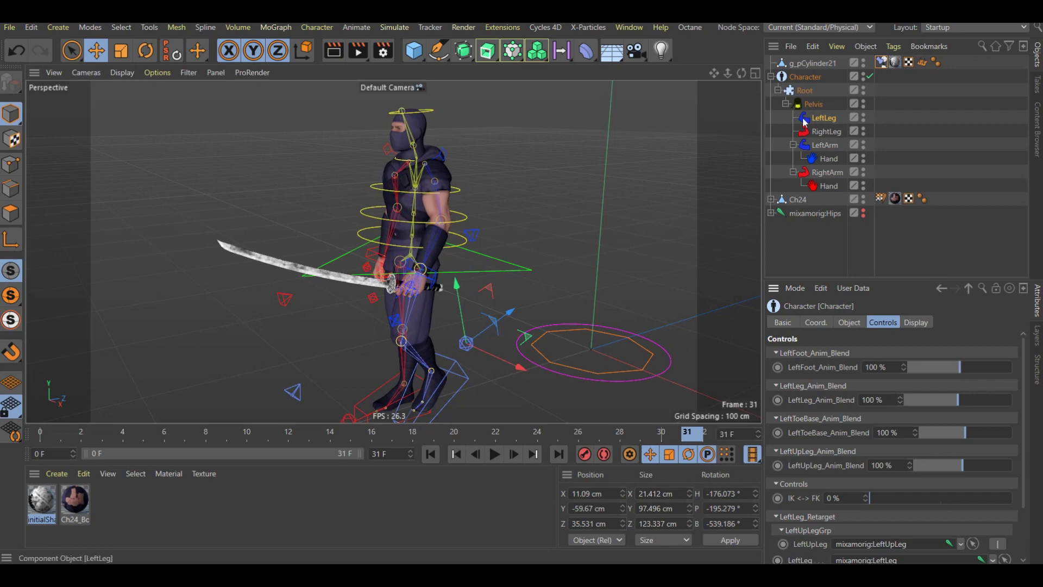
# - Test the left foot Anim_Blend at 45%, above 100% and 15%, undoing back to 100%
pyautogui.moveTo(629, 230)
pyautogui.keyDown('alt'); pyautogui.mouseDown()
pyautogui.moveTo(553, 247)
pyautogui.moveTo(548, 363)
pyautogui.moveTo(393, 252)
pyautogui.mouseUp(); pyautogui.keyUp('alt')
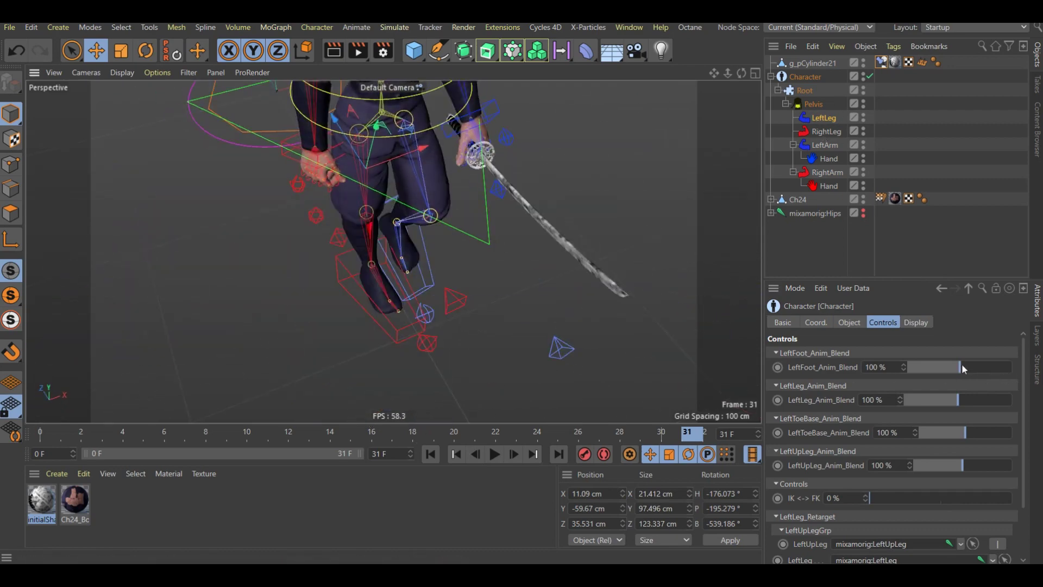
pyautogui.moveTo(970, 369)
pyautogui.mouseDown()
pyautogui.moveTo(958, 368)
pyautogui.moveTo(975, 369)
pyautogui.mouseUp()
pyautogui.moveTo(516, 357)
pyautogui.keyDown('alt'); pyautogui.mouseDown()
pyautogui.moveTo(500, 328)
pyautogui.moveTo(395, 253)
pyautogui.mouseUp(); pyautogui.keyUp('alt')
pyautogui.scroll(3, 395, 253)
pyautogui.hotkey('ctrl', 'z')
pyautogui.moveTo(960, 368)
pyautogui.mouseDown()
pyautogui.moveTo(917, 368)
pyautogui.moveTo(958, 370)
pyautogui.mouseUp()
pyautogui.hotkey('ctrl', 'z')
# - Test the LeftLeg, toe (0%, 200%) and LeftUpLeg blends and IK/FK, restoring 100% defaults
pyautogui.moveTo(959, 403)
pyautogui.mouseDown()
pyautogui.moveTo(993, 403)
pyautogui.moveTo(957, 402)
pyautogui.mouseUp()
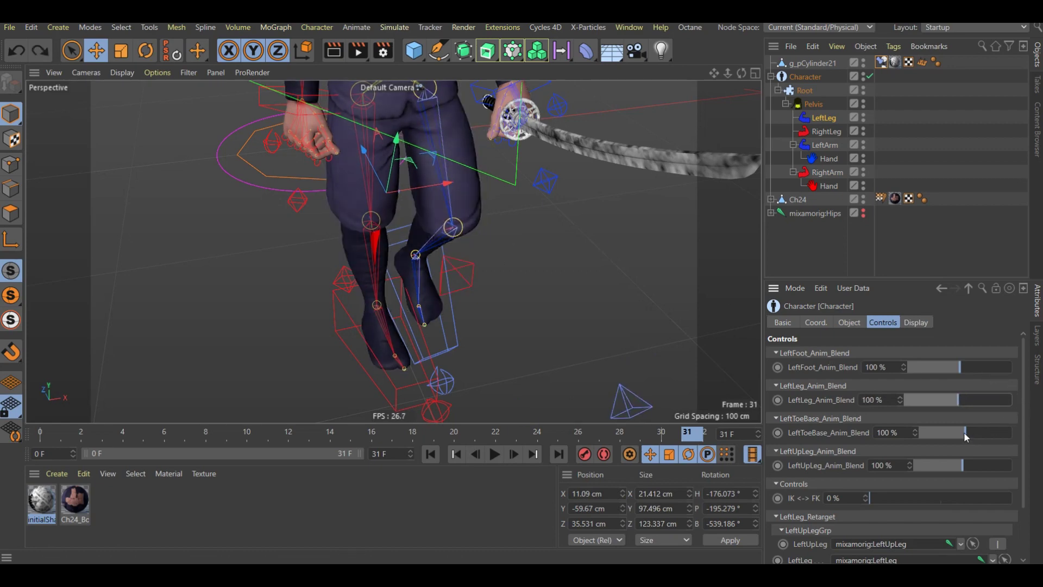
pyautogui.moveTo(969, 429); pyautogui.dragTo(918, 432)
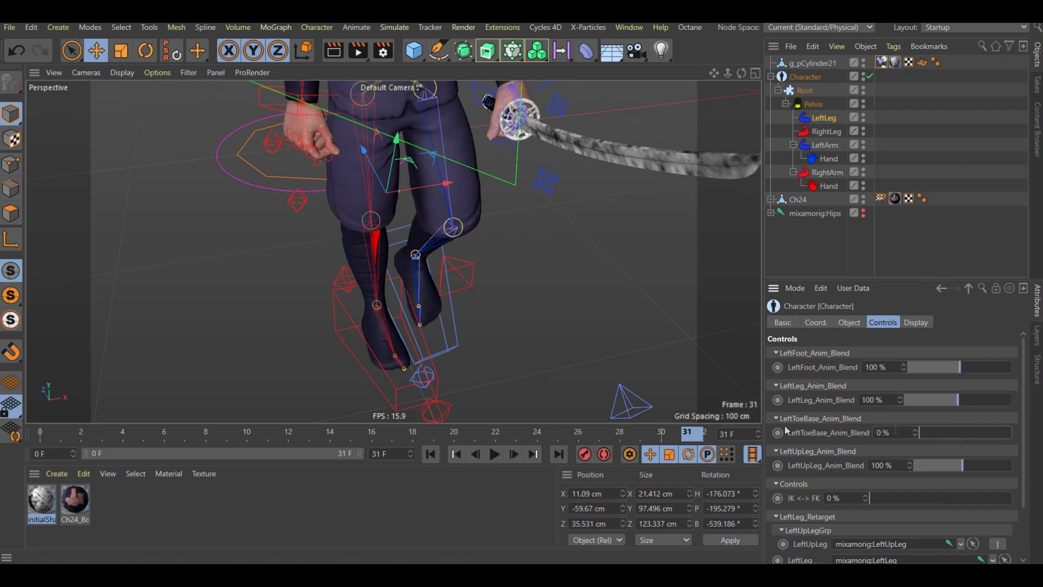
pyautogui.scroll(3, 423, 299)
pyautogui.keyDown('alt'); pyautogui.moveTo(429, 301); pyautogui.dragTo(570, 346); pyautogui.keyUp('alt')
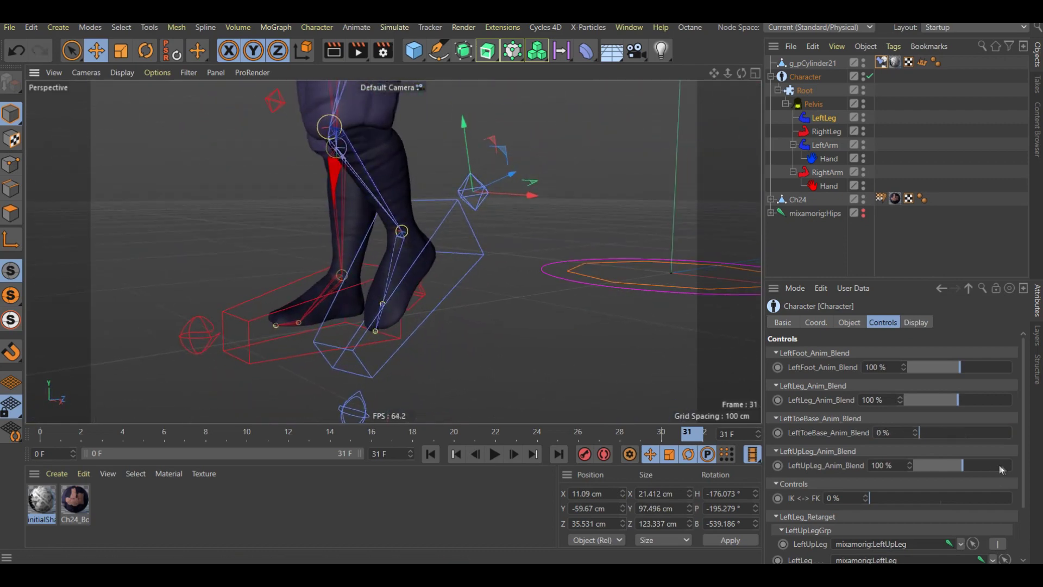
pyautogui.hotkey('ctrl', 'z')
pyautogui.moveTo(967, 438); pyautogui.dragTo(1035, 446)
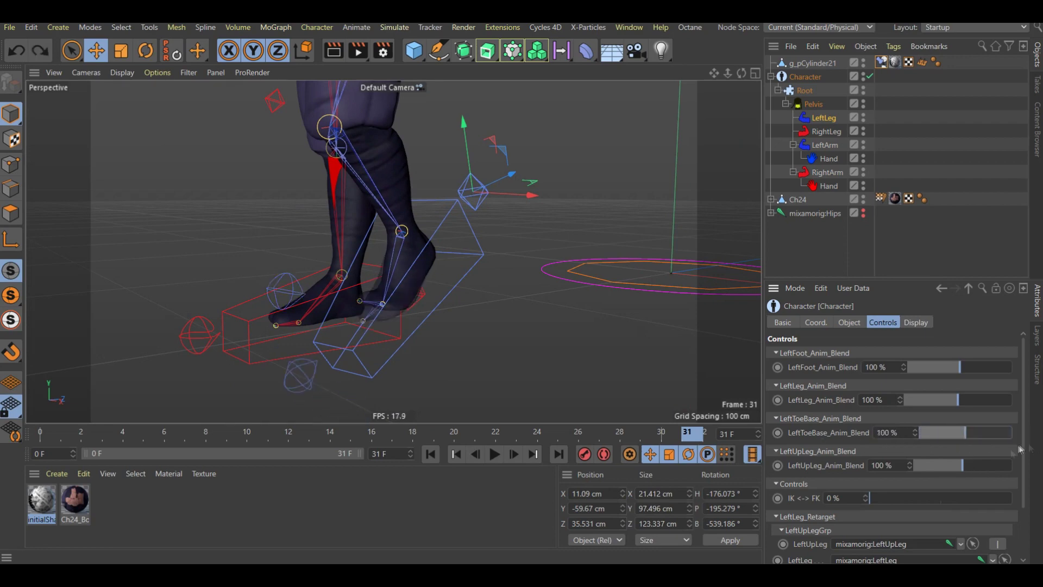
pyautogui.hotkey('ctrl', 'z')
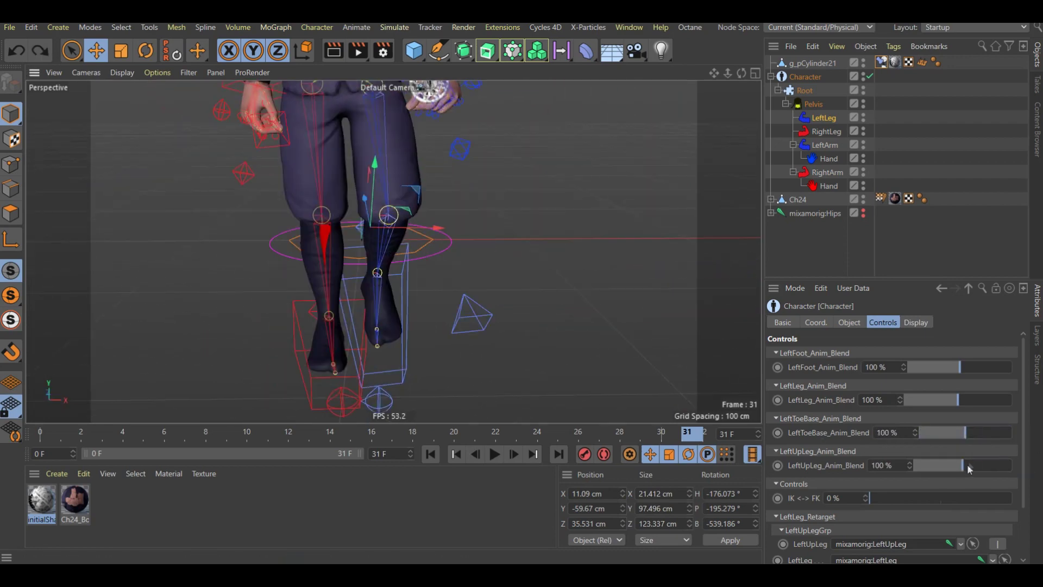
pyautogui.moveTo(971, 465); pyautogui.dragTo(957, 473)
pyautogui.moveTo(872, 498); pyautogui.dragTo(952, 498)
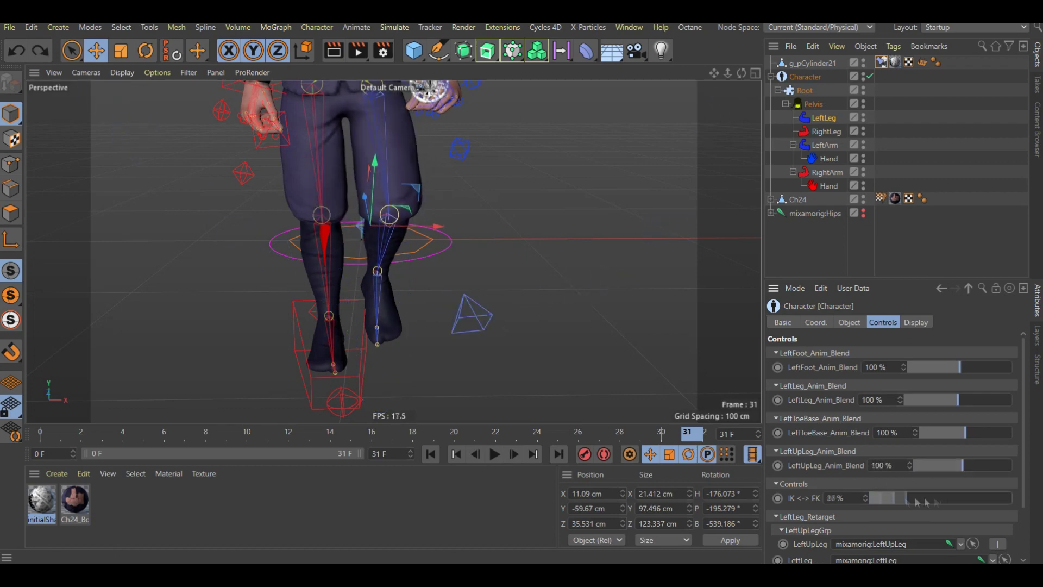
# - Select the RightArm control and test its animation blend at 200%, returning it to 100%
pyautogui.click(824, 146)
pyautogui.scroll(-3, 409, 353)
pyautogui.keyDown('alt'); pyautogui.moveTo(408, 354); pyautogui.dragTo(516, 348); pyautogui.keyUp('alt')
pyautogui.click(826, 172)
pyautogui.scroll(5, 354, 188)
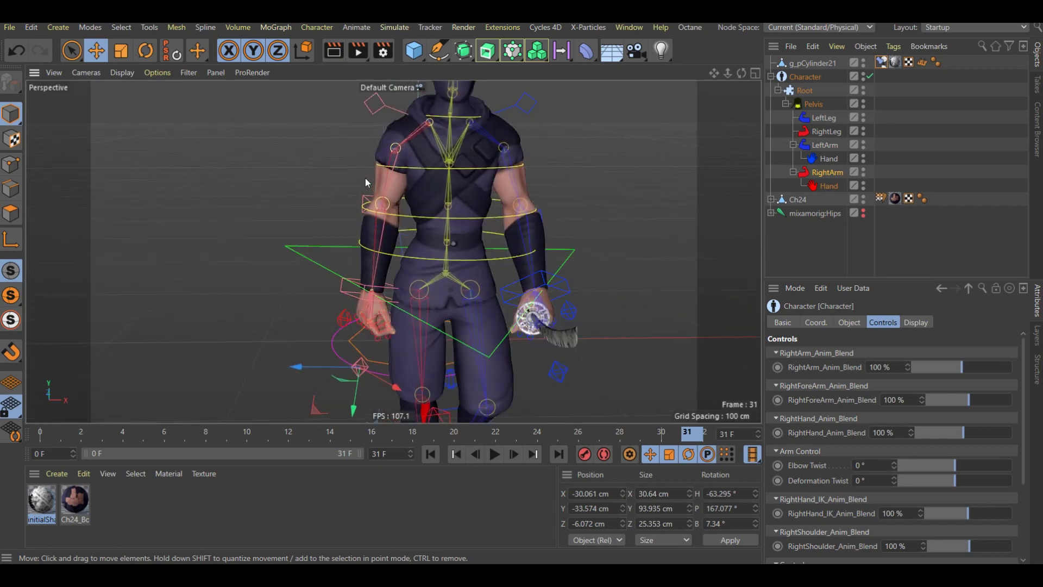
pyautogui.keyDown('alt'); pyautogui.moveTo(365, 178); pyautogui.dragTo(350, 283); pyautogui.keyUp('alt')
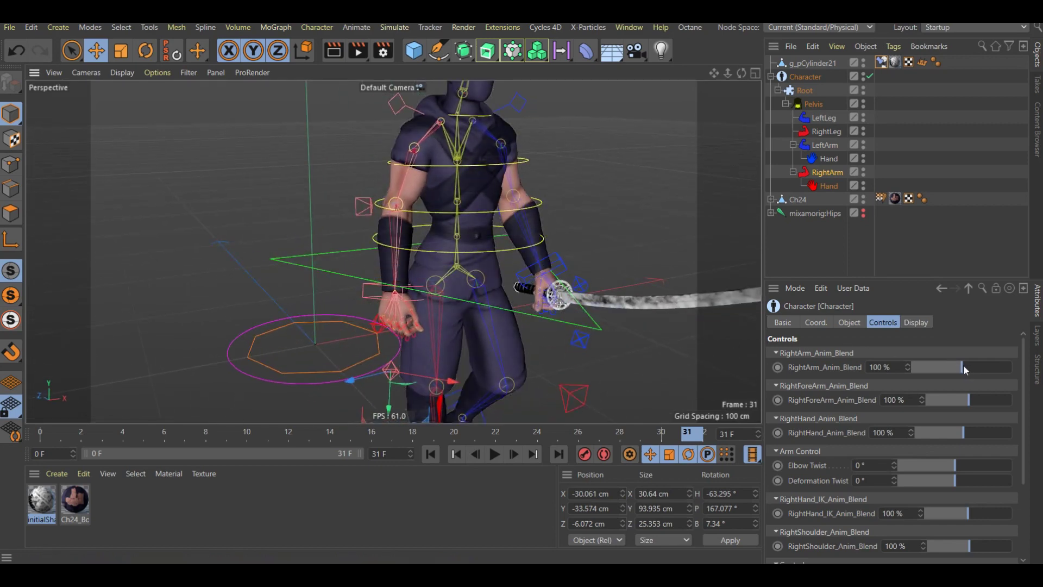
pyautogui.moveTo(964, 367); pyautogui.dragTo(1021, 369)
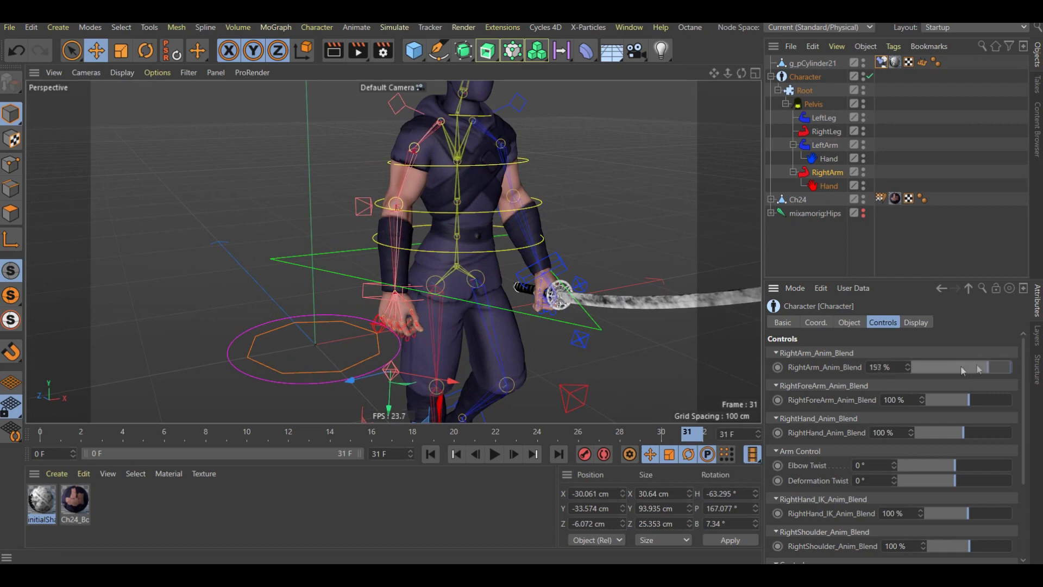
pyautogui.moveTo(937, 374); pyautogui.dragTo(967, 371)
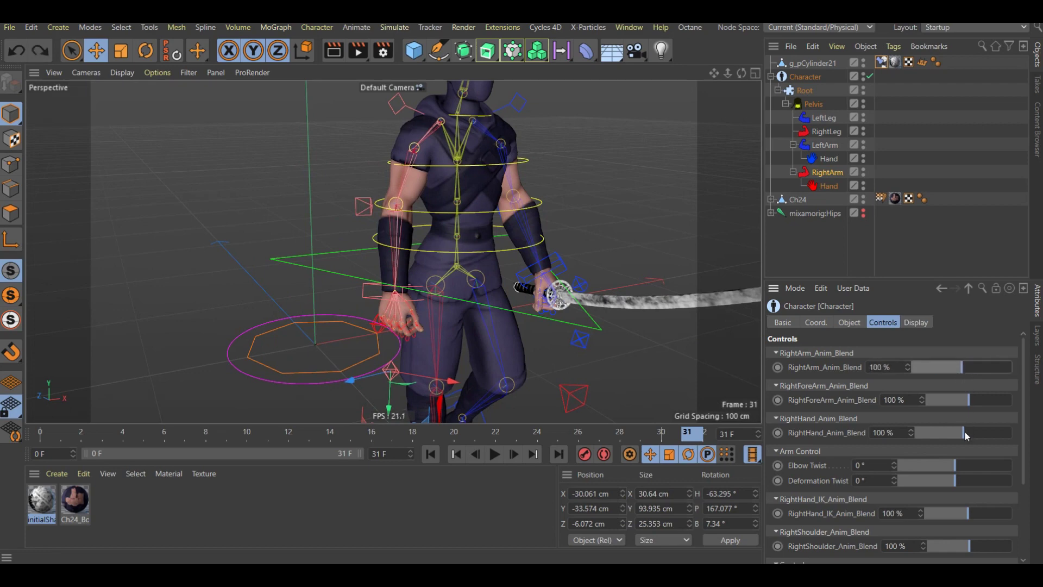
# - Test the right hand blend and drop RightShoulder_Anim_Blend to 0%, raising the arm
pyautogui.moveTo(965, 433)
pyautogui.mouseDown()
pyautogui.moveTo(955, 435)
pyautogui.moveTo(955, 481)
pyautogui.mouseUp()
pyautogui.scroll(-3, 982, 414)
pyautogui.moveTo(968, 423)
pyautogui.mouseDown()
pyautogui.moveTo(949, 459)
pyautogui.moveTo(925, 456)
pyautogui.moveTo(970, 456)
pyautogui.mouseUp()
pyautogui.scroll(-1, 873, 464)
# - Select the right Hand control and drop Right Fingers Animation Blend to 0%
pyautogui.click(874, 465)
pyautogui.click(829, 187)
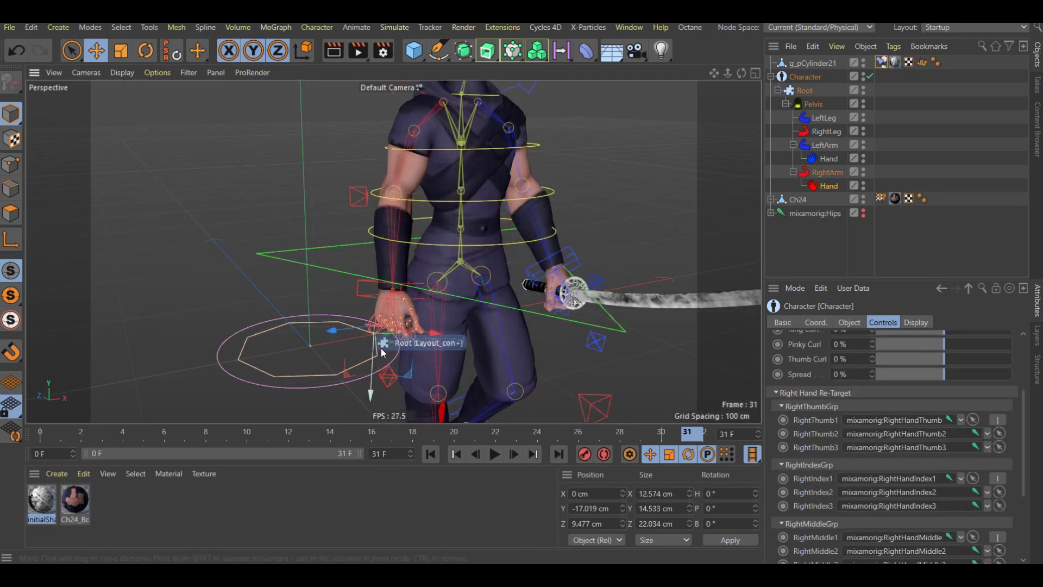
pyautogui.scroll(5, 418, 326)
pyautogui.moveTo(403, 318)
pyautogui.keyDown('alt'); pyautogui.mouseDown()
pyautogui.moveTo(424, 326)
pyautogui.moveTo(383, 331)
pyautogui.moveTo(477, 264)
pyautogui.moveTo(460, 259)
pyautogui.moveTo(478, 256)
pyautogui.mouseUp(); pyautogui.keyUp('alt')
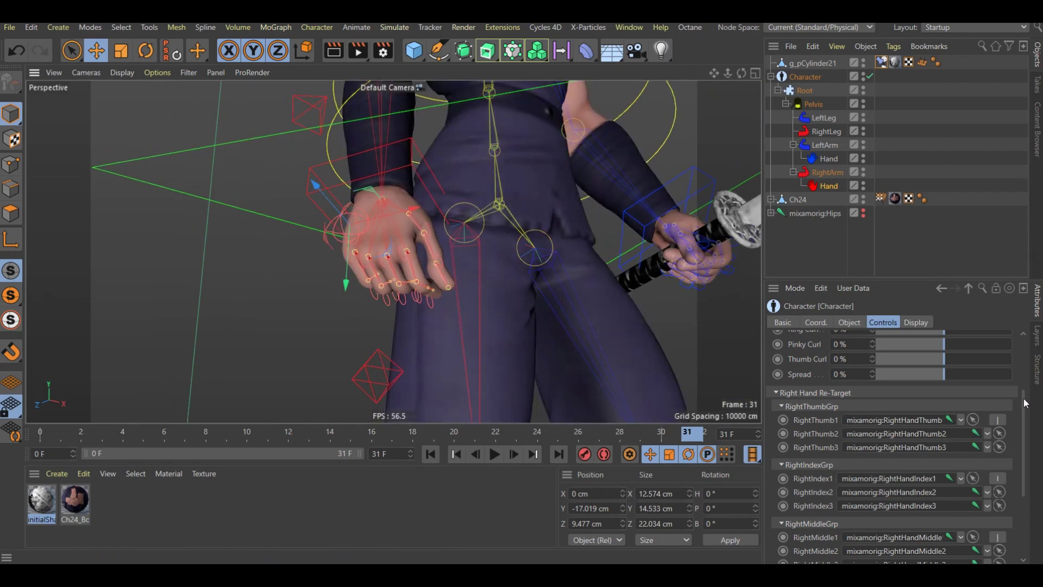
pyautogui.moveTo(1026, 402); pyautogui.dragTo(1026, 329)
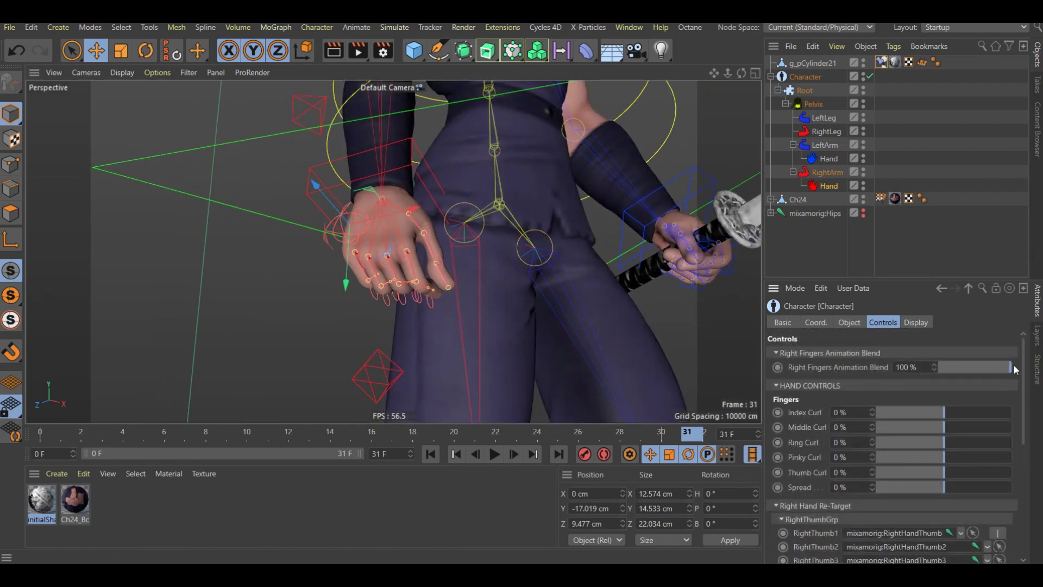
pyautogui.moveTo(1013, 370)
pyautogui.mouseDown()
pyautogui.moveTo(906, 373)
pyautogui.moveTo(1012, 369)
pyautogui.mouseUp()
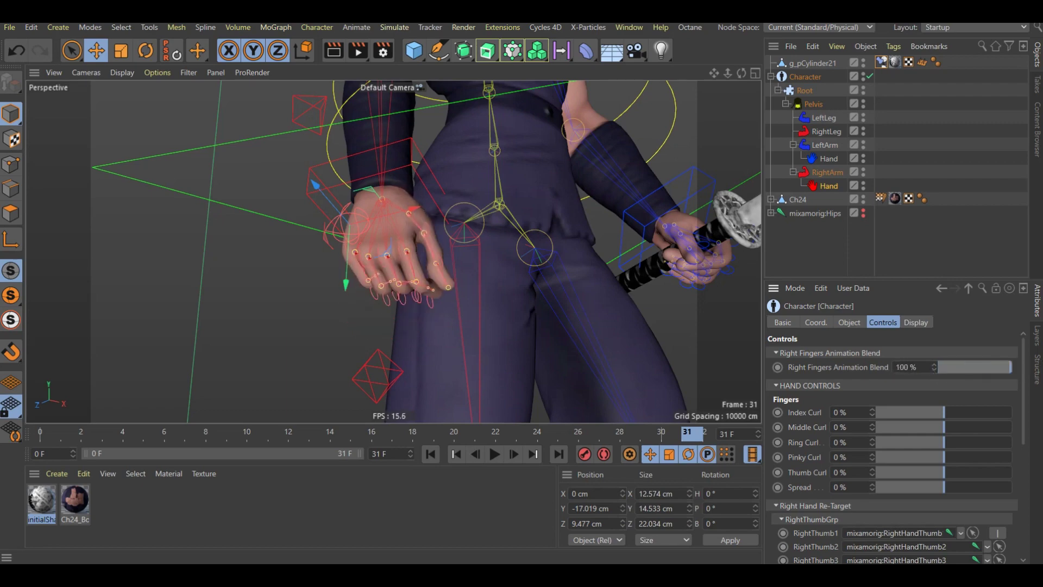
# - Test the finger curl, thumb, pinky and spread sliders, then undo them back to defaults
pyautogui.moveTo(955, 416)
pyautogui.mouseDown()
pyautogui.moveTo(945, 413)
pyautogui.moveTo(944, 433)
pyautogui.mouseUp()
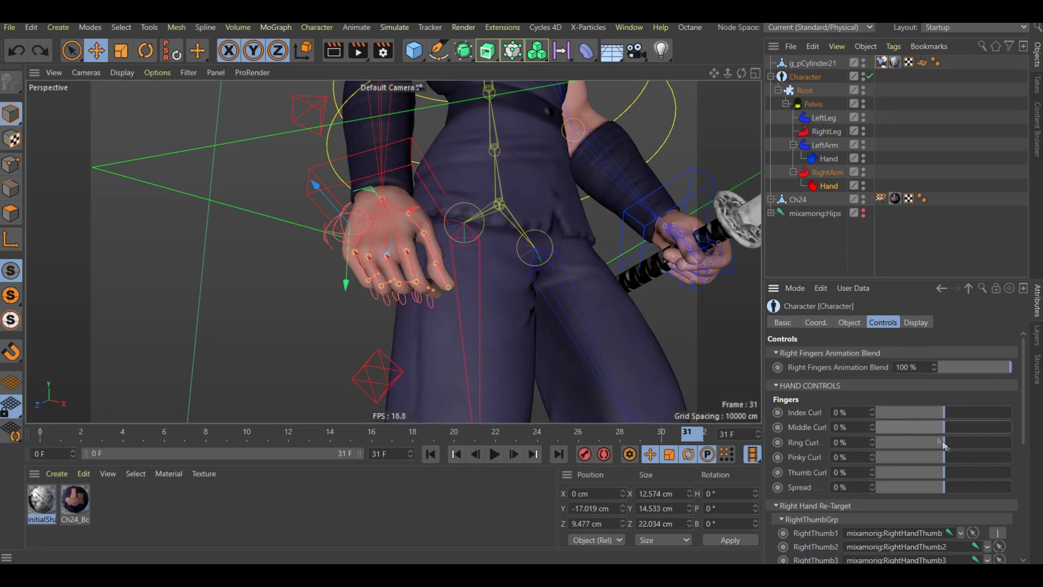
pyautogui.moveTo(1010, 372); pyautogui.dragTo(889, 374)
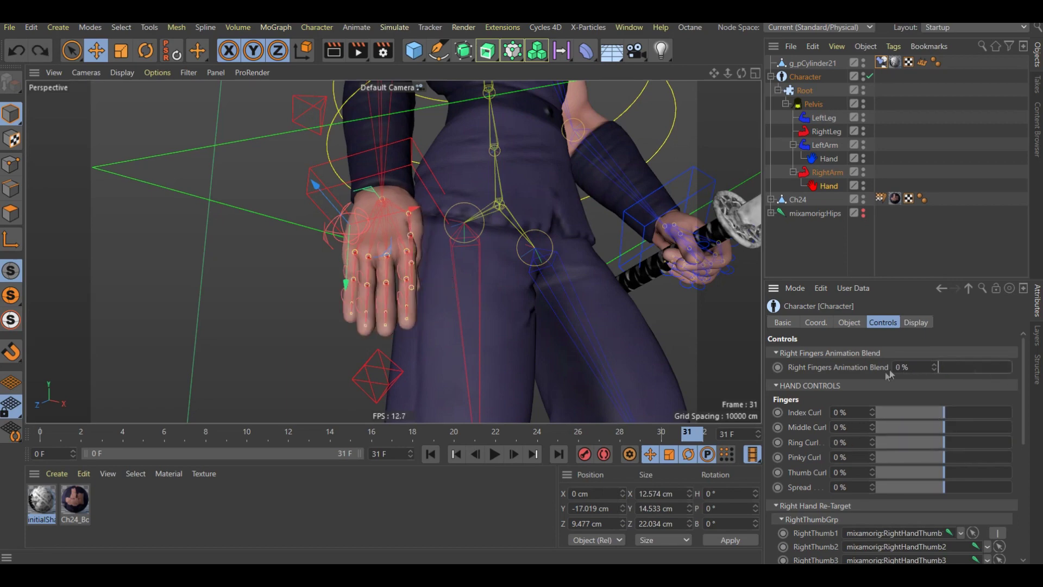
pyautogui.moveTo(946, 476); pyautogui.dragTo(878, 493)
pyautogui.moveTo(944, 457)
pyautogui.mouseDown()
pyautogui.moveTo(927, 461)
pyautogui.moveTo(976, 457)
pyautogui.mouseUp()
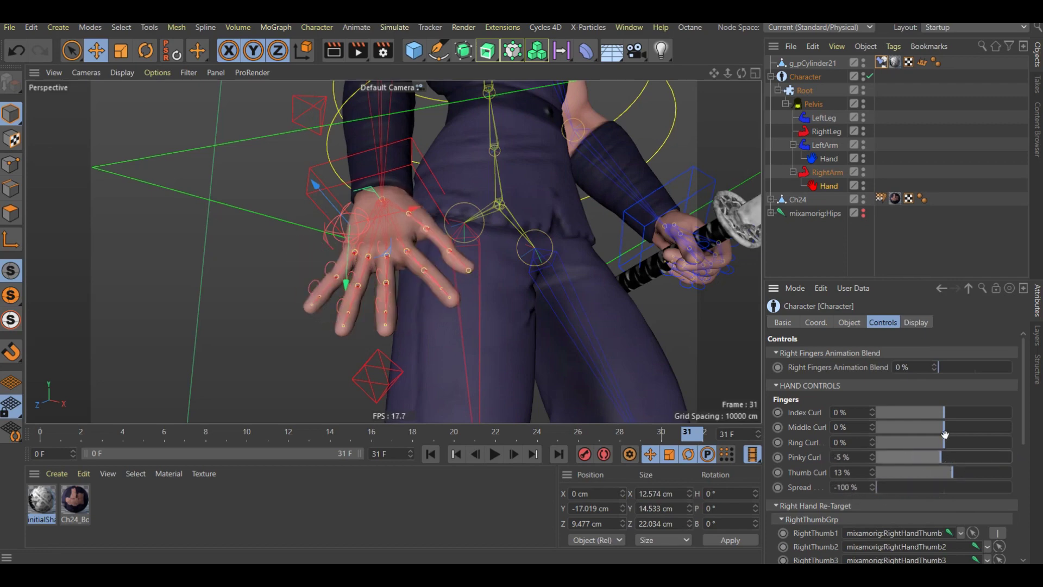
pyautogui.hotkey('ctrl', 'z')
pyautogui.hotkey('ctrl', 'z')
pyautogui.hotkey('ctrl', 'z')
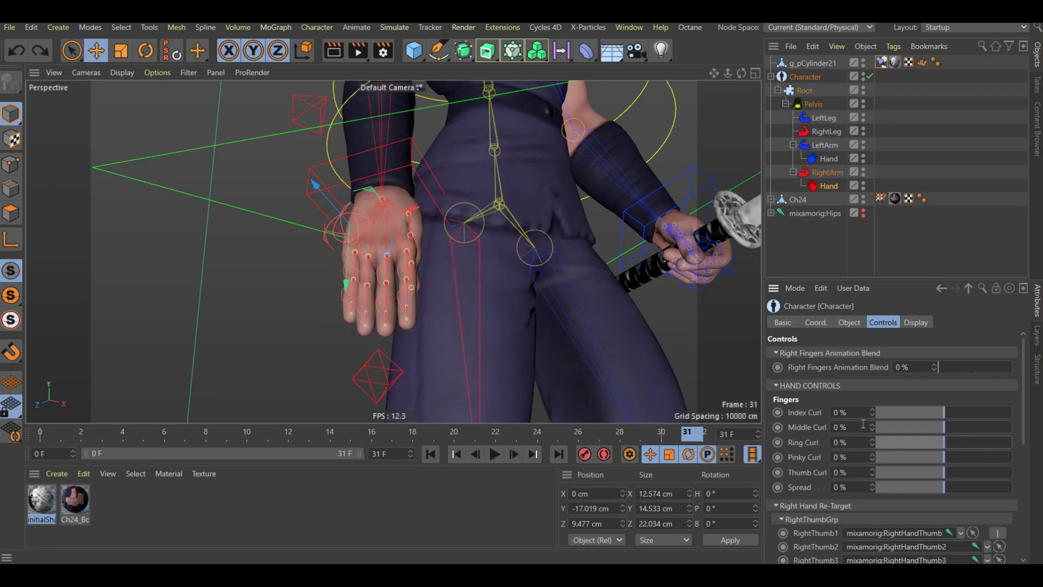
pyautogui.hotkey('ctrl', 'z')
pyautogui.press('h')
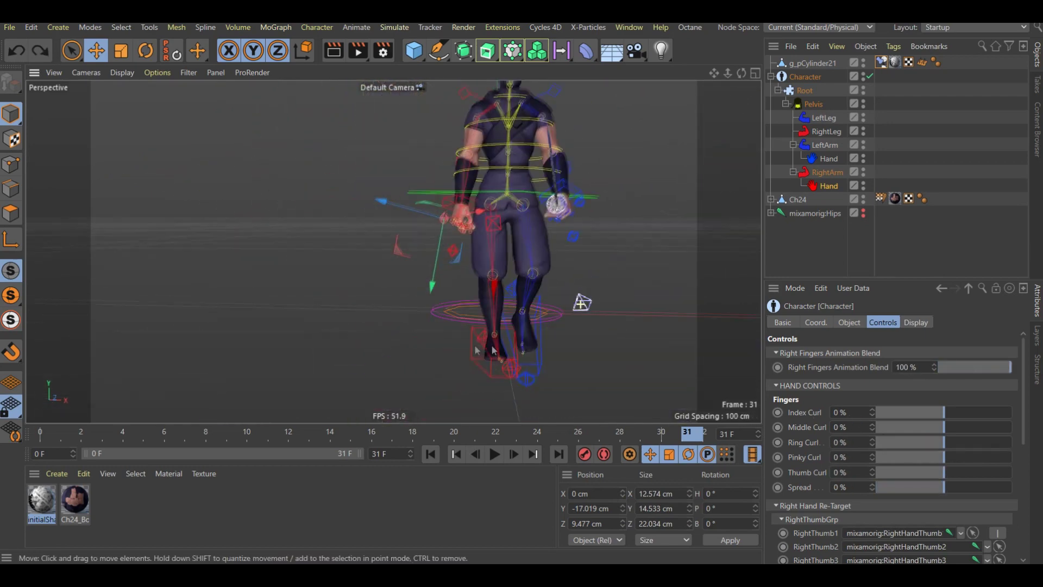
# - Orbit to a three-quarter view and deselect everything to watch the ninja walk with the katana
pyautogui.keyDown('alt'); pyautogui.moveTo(538, 249); pyautogui.dragTo(458, 272); pyautogui.keyUp('alt')
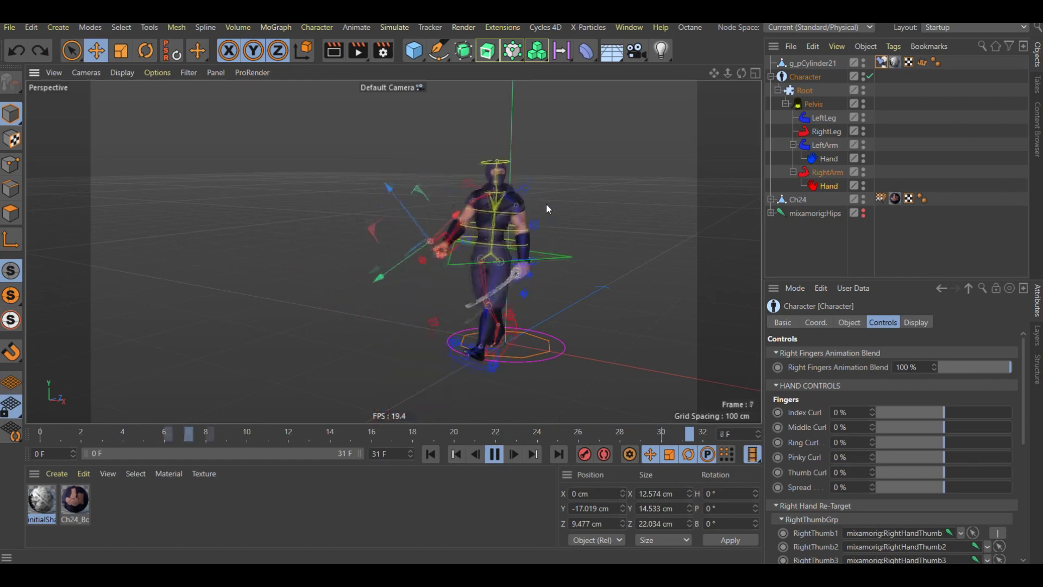
pyautogui.click(824, 233)
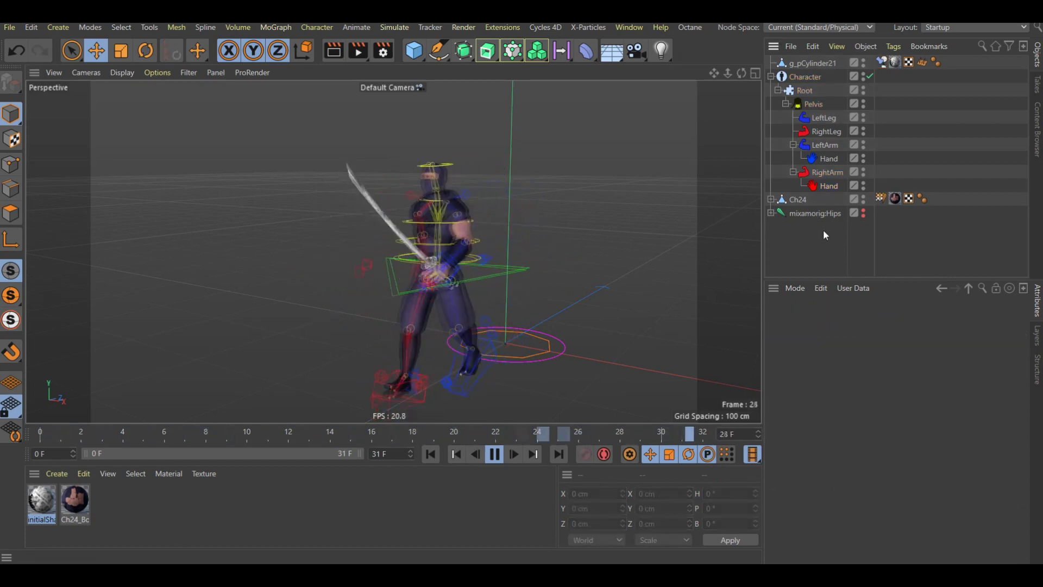